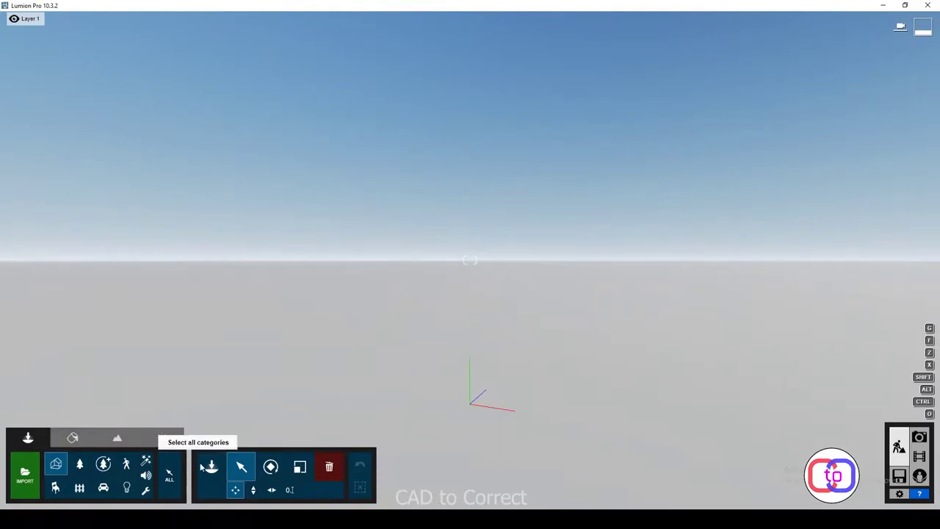
Delete the old imported model and import Terrace.skp in its place
{"action": "left_click", "coordinate": [203, 467]}
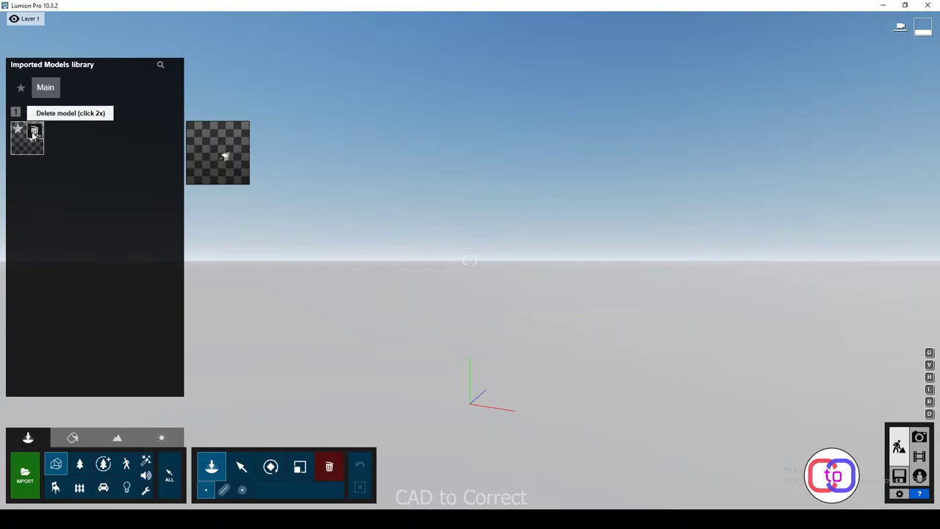
{"action": "left_click", "coordinate": [33, 130]}
{"action": "left_click", "coordinate": [28, 483]}
{"action": "left_click", "coordinate": [315, 128]}
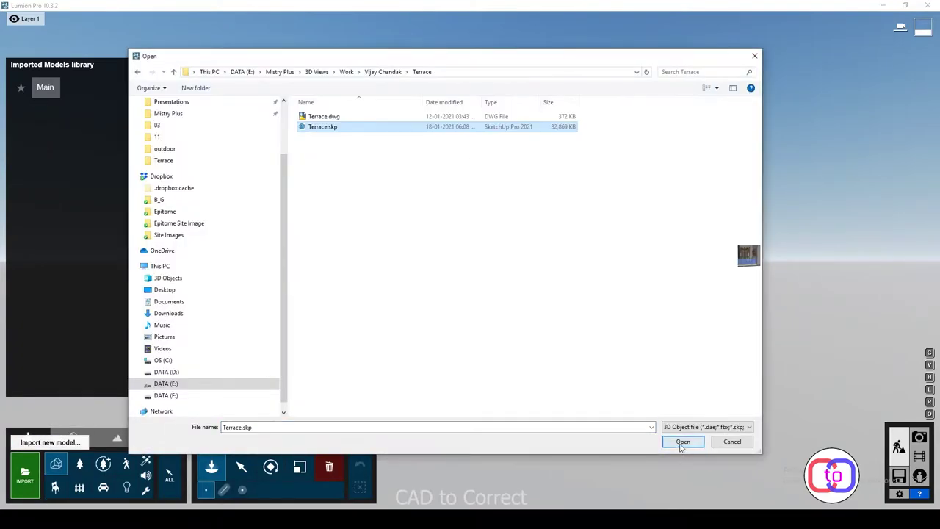
{"action": "left_click", "coordinate": [686, 447]}
{"action": "left_click", "coordinate": [614, 359]}
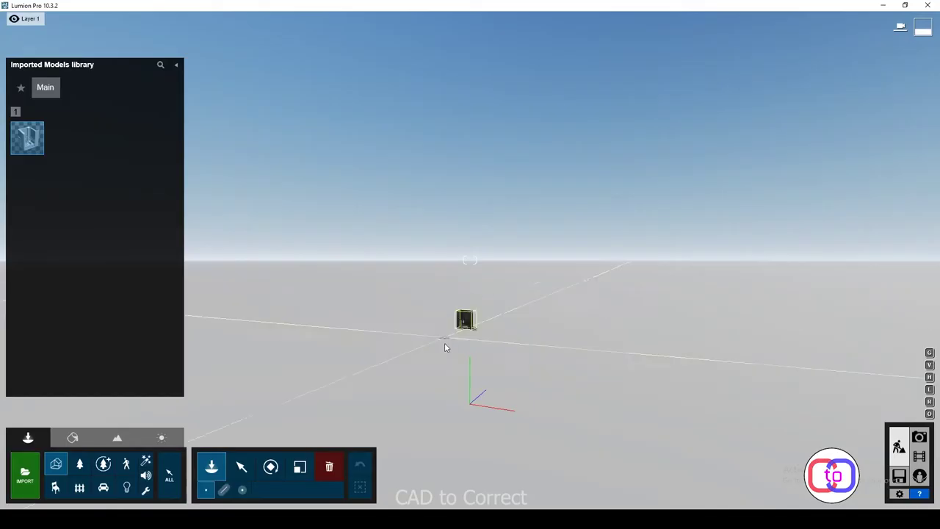
Place the Terrace model in the scene and delete the accidental extra copy
{"action": "left_click", "coordinate": [445, 335]}
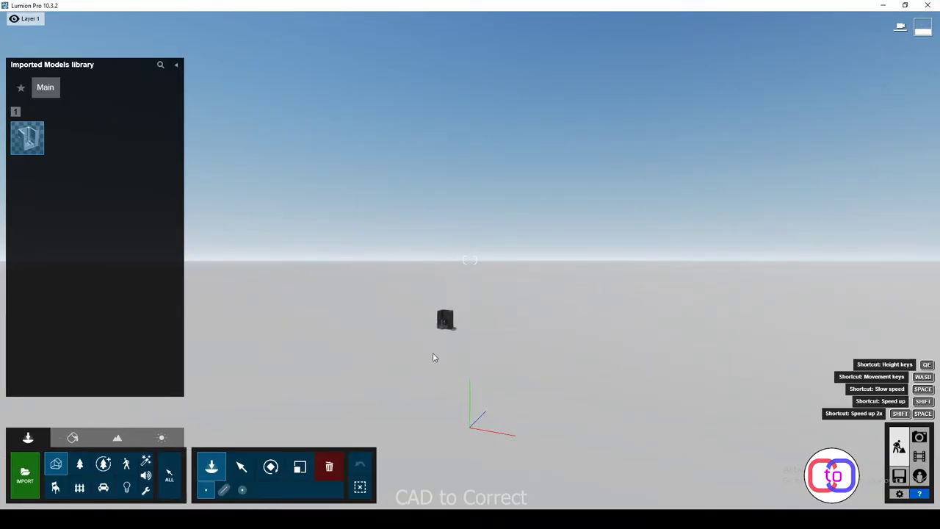
{"action": "left_click", "coordinate": [423, 379]}
{"action": "left_click", "coordinate": [474, 371]}
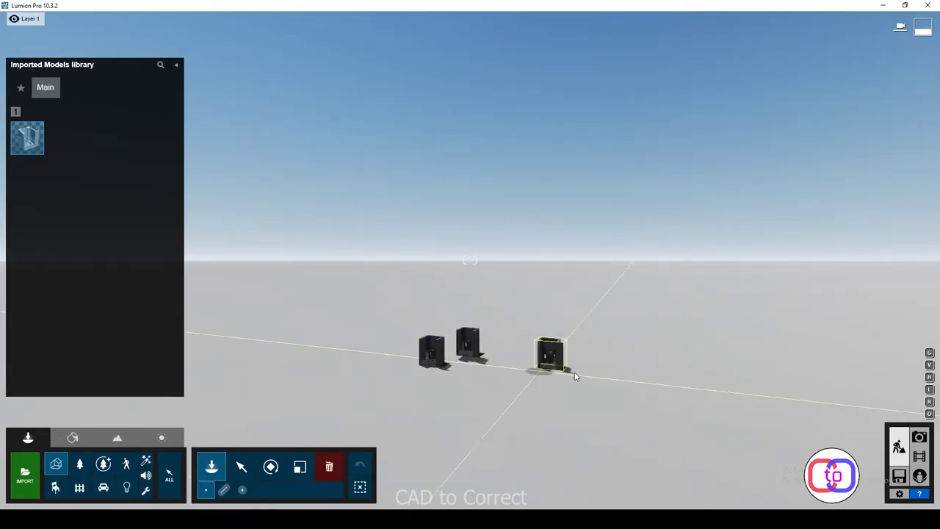
{"action": "left_click", "coordinate": [240, 467]}
{"action": "left_click", "coordinate": [328, 467]}
{"action": "left_click", "coordinate": [469, 345]}
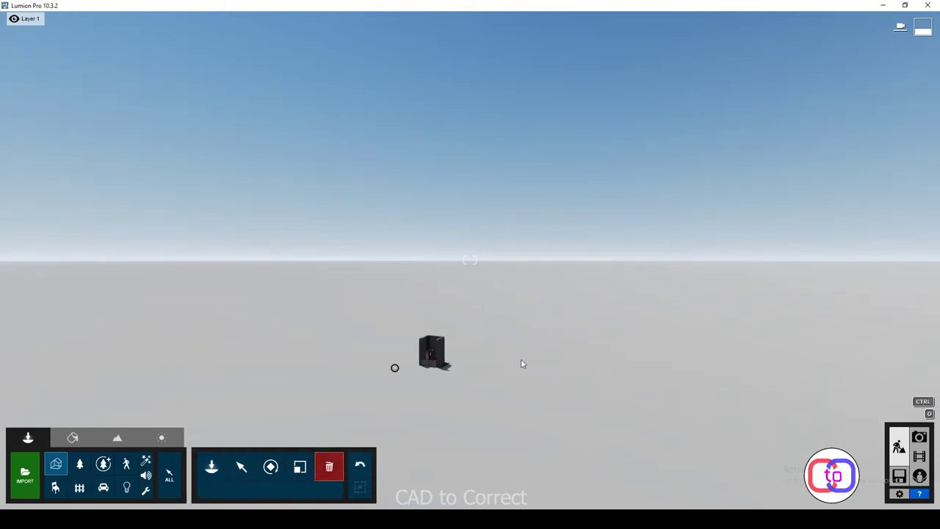
Raise the remaining Terrace model off the ground and fly in close to it
{"action": "left_click", "coordinate": [242, 467]}
{"action": "left_click", "coordinate": [429, 350]}
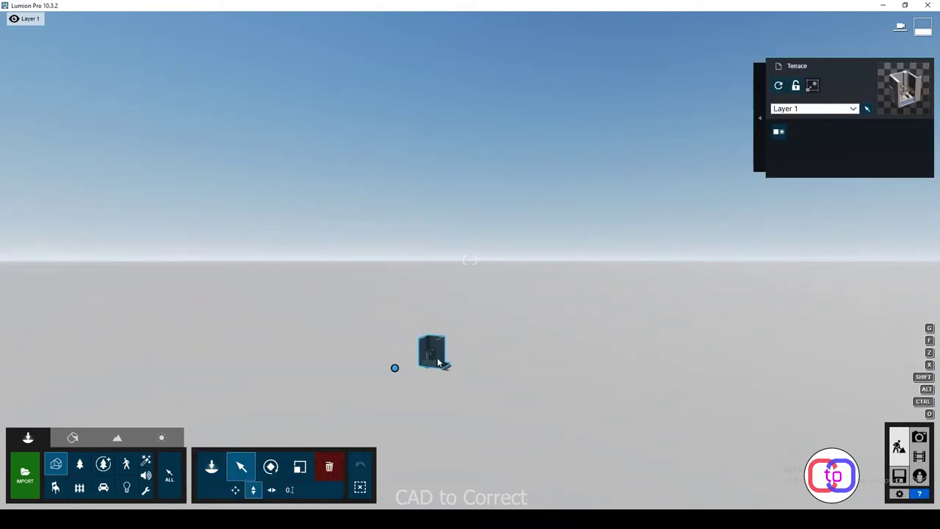
{"action": "left_click_drag", "start_coordinate": [394, 368], "coordinate": [399, 352]}
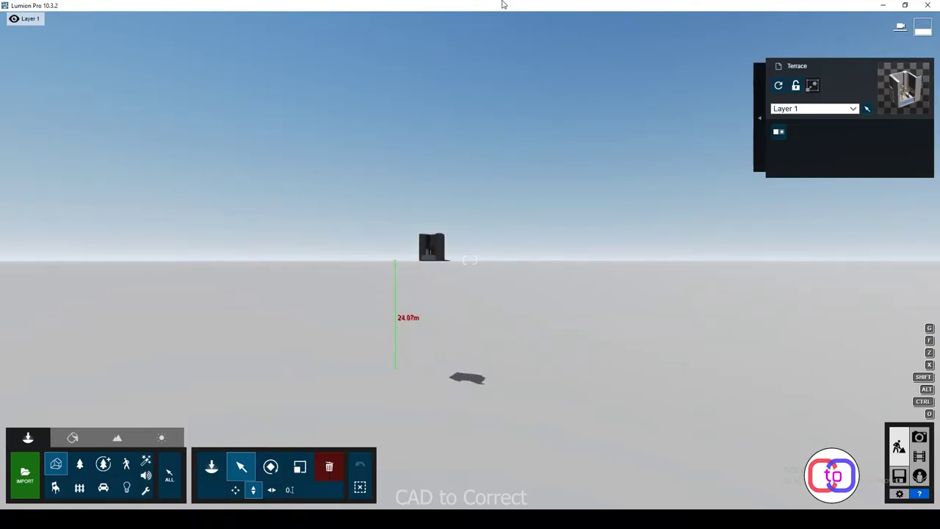
{"action": "mouse_move", "coordinate": [402, 238]}
{"action": "left_mouse_down"}
{"action": "mouse_move", "coordinate": [409, 222]}
{"action": "mouse_move", "coordinate": [464, 207]}
{"action": "left_mouse_up"}
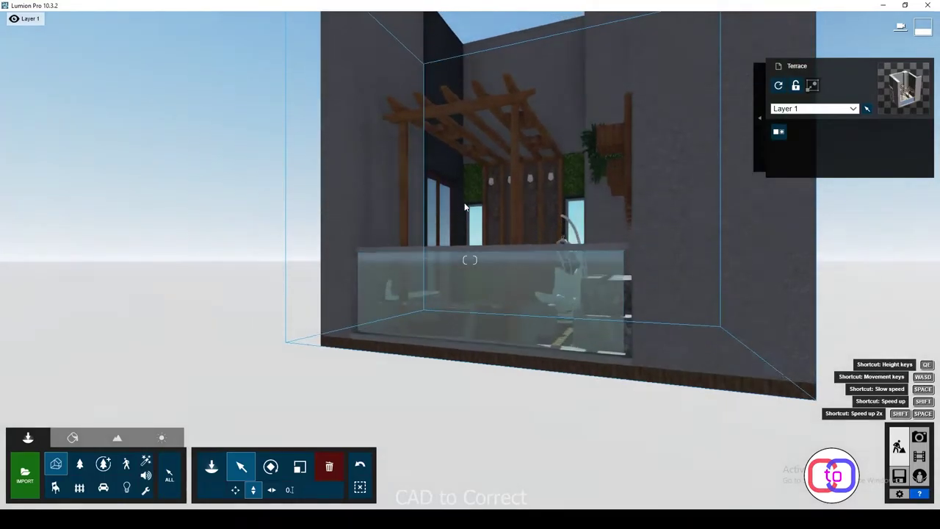
{"action": "mouse_move", "coordinate": [464, 207]}
{"action": "left_mouse_down"}
{"action": "mouse_move", "coordinate": [437, 327]}
{"action": "mouse_move", "coordinate": [604, 394]}
{"action": "left_mouse_up"}
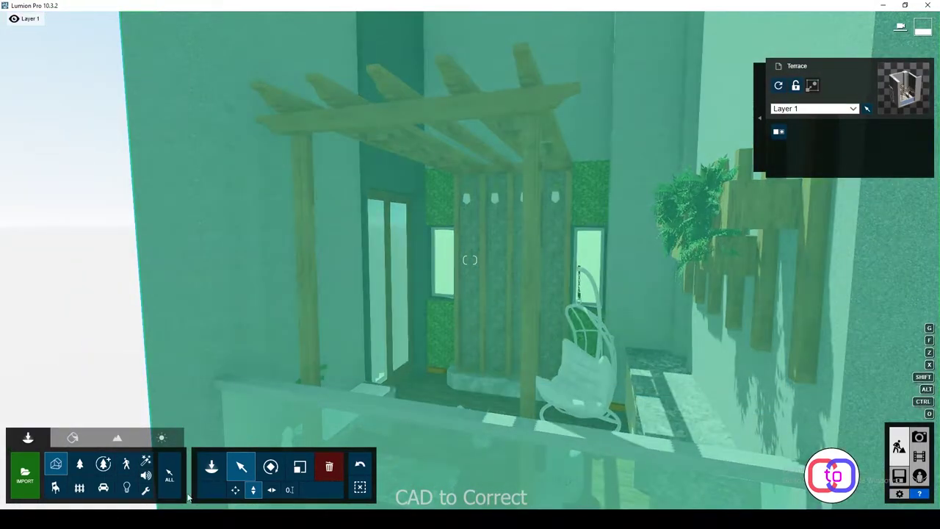
Select the wooden battens in Material mode and browse the indoor wood materials
{"action": "left_click", "coordinate": [72, 437]}
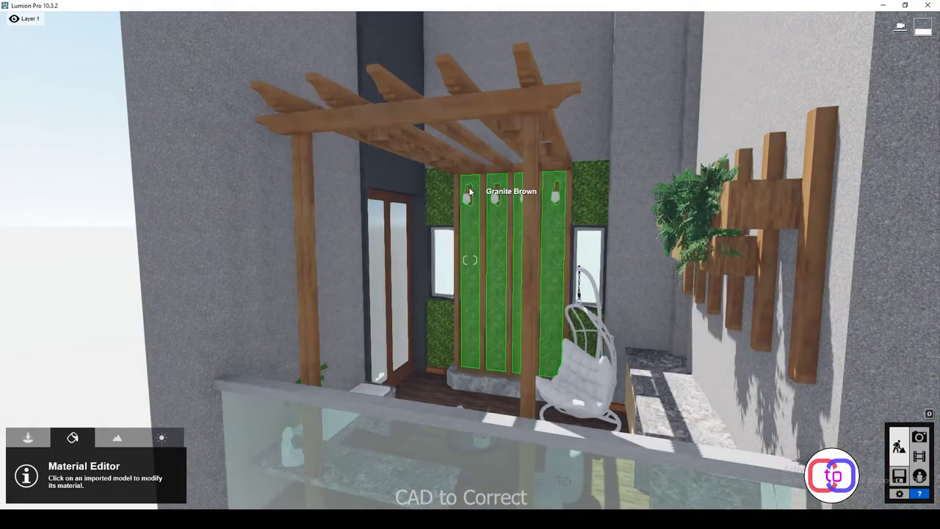
{"action": "scroll", "coordinate": [470, 192], "scroll_direction": "up", "scroll_amount": 5}
{"action": "left_click", "coordinate": [485, 255]}
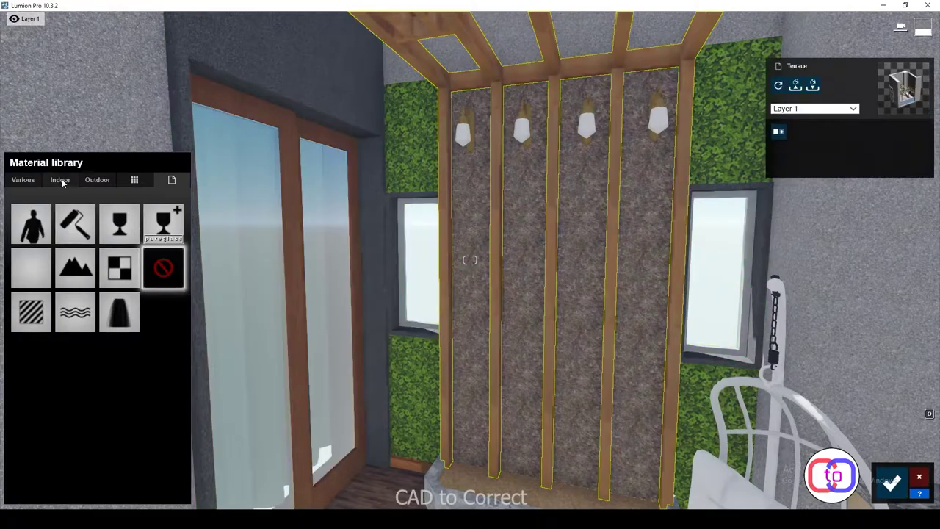
{"action": "left_click", "coordinate": [60, 179]}
{"action": "left_click", "coordinate": [142, 242]}
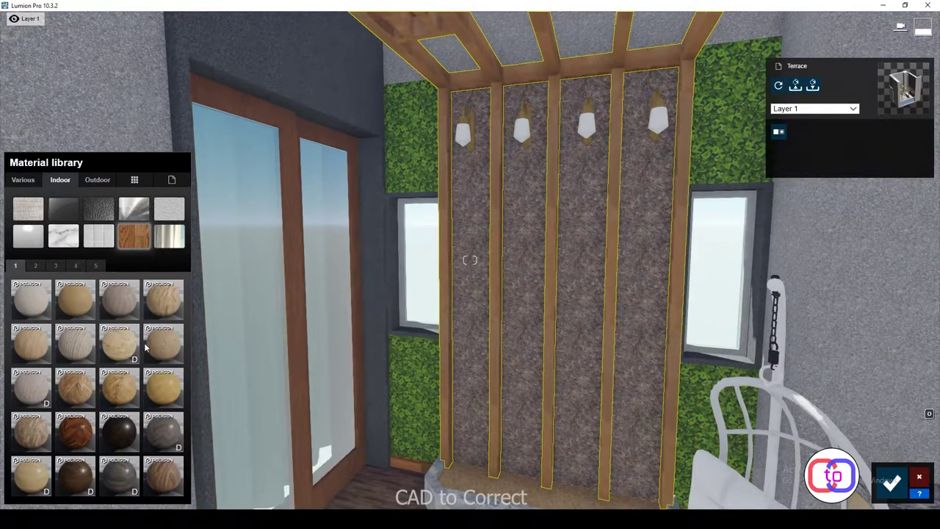
{"action": "left_click", "coordinate": [37, 267]}
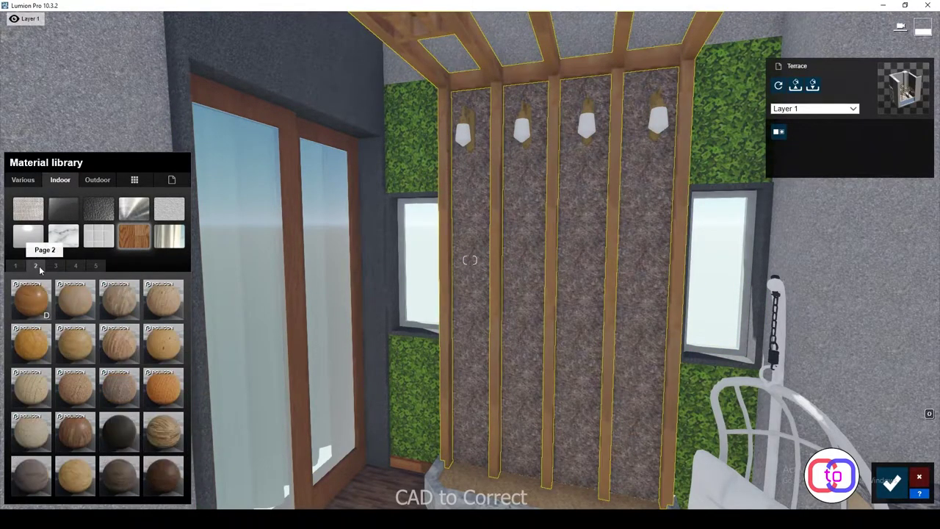
{"action": "left_click", "coordinate": [55, 266]}
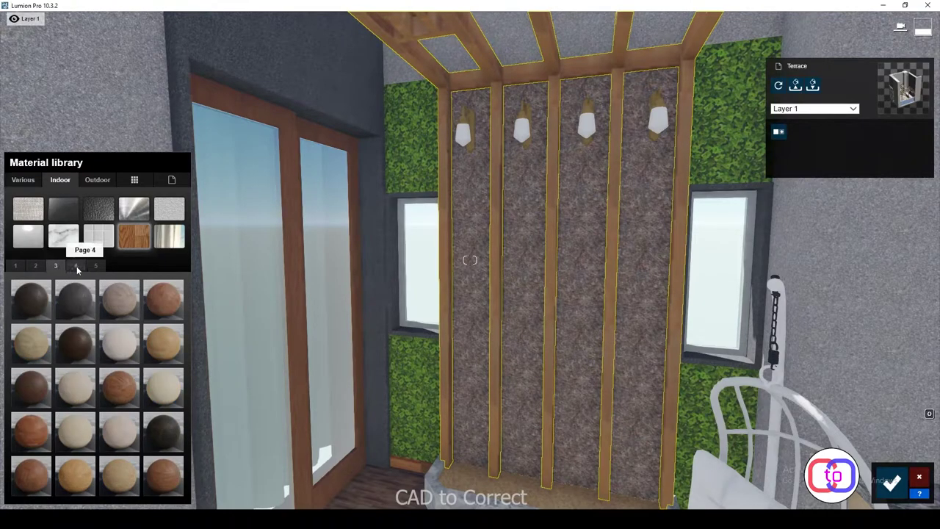
{"action": "left_click", "coordinate": [76, 267]}
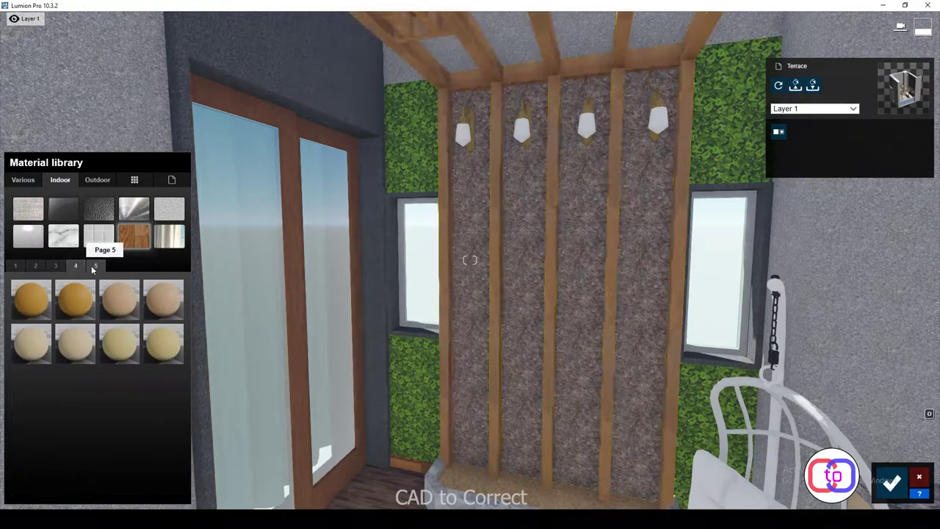
Apply Wood 019 1024 from the outdoor woods to the battens and reduce its relief
{"action": "left_click", "coordinate": [97, 179]}
{"action": "left_click", "coordinate": [95, 244]}
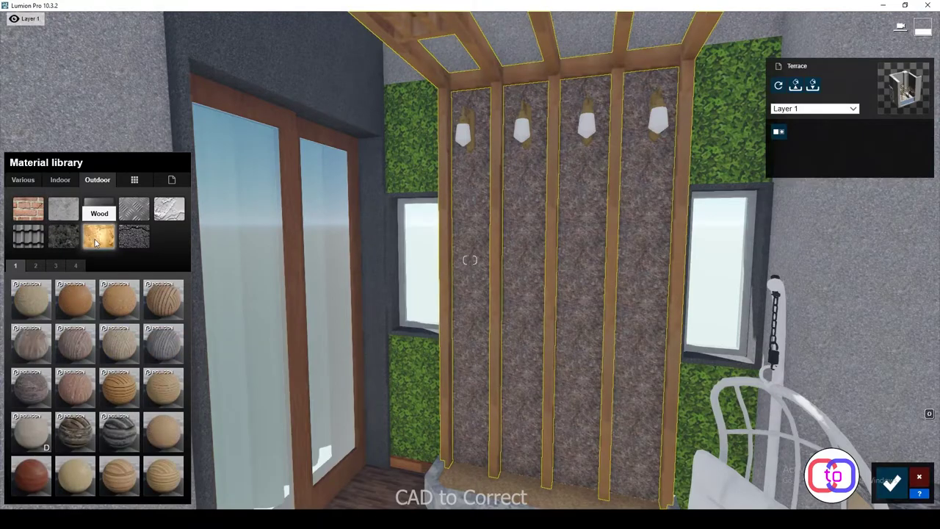
{"action": "left_click", "coordinate": [47, 266]}
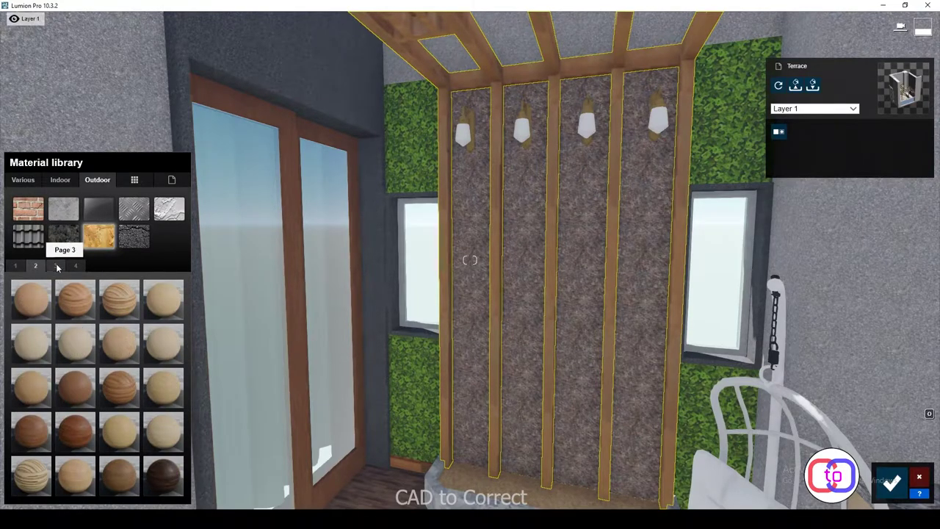
{"action": "left_click", "coordinate": [57, 267]}
{"action": "left_click", "coordinate": [73, 266]}
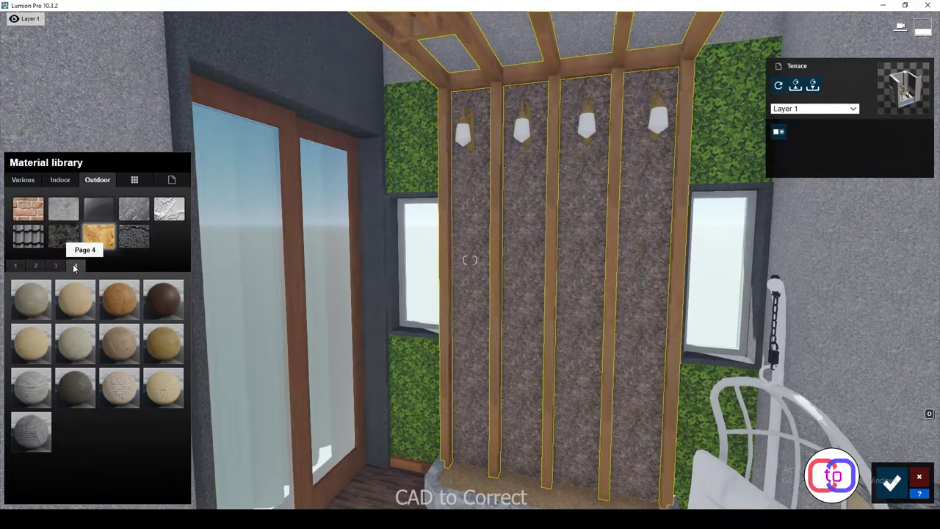
{"action": "left_click", "coordinate": [55, 267]}
{"action": "left_click", "coordinate": [34, 267]}
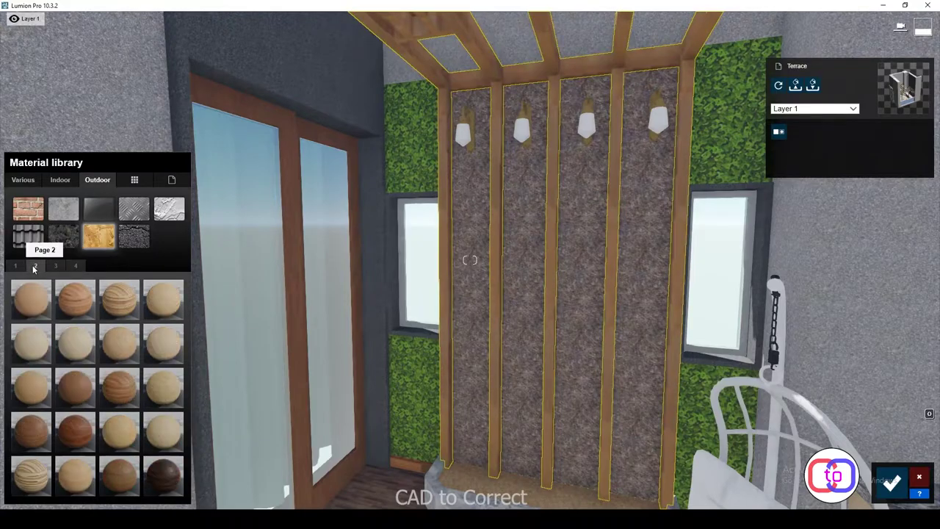
{"action": "left_click", "coordinate": [69, 439]}
{"action": "mouse_move", "coordinate": [83, 230]}
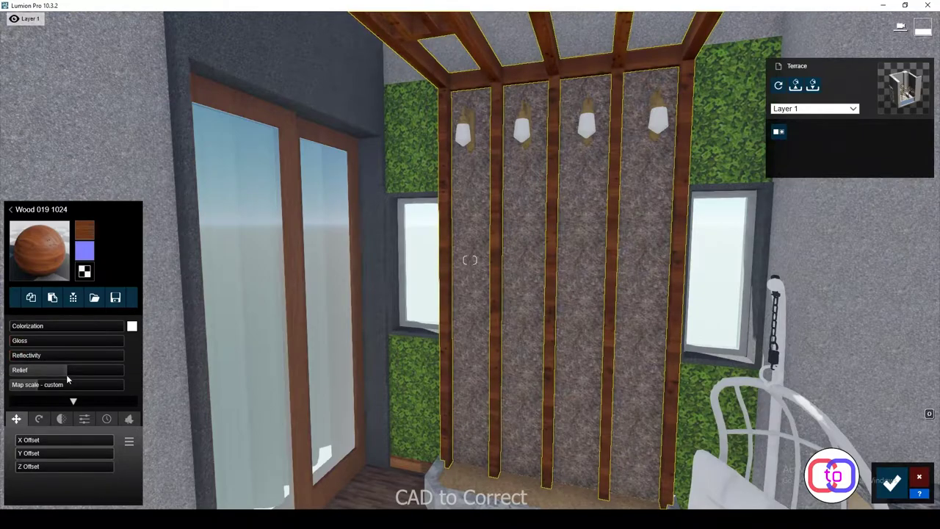
{"action": "left_click_drag", "start_coordinate": [66, 375], "coordinate": [21, 376]}
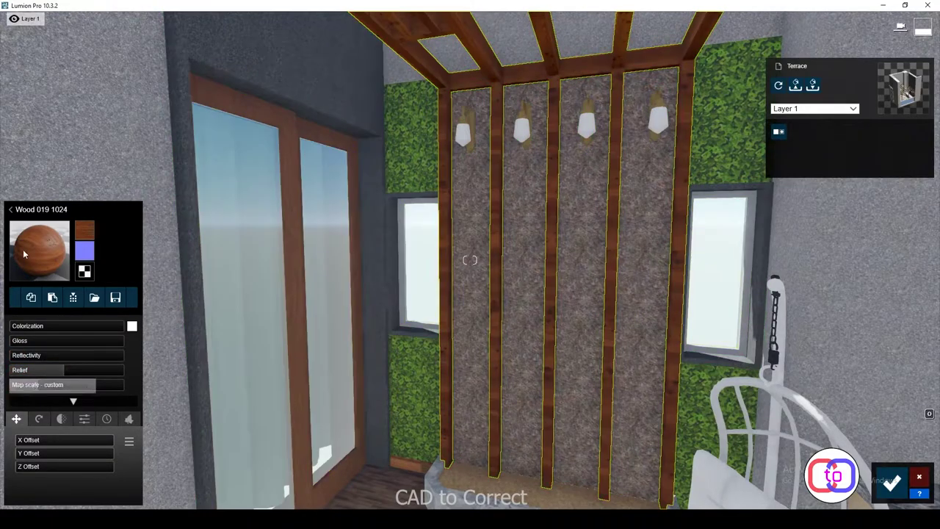
Switch the battens to Wood 024 1024 with gloss and reflectivity at zero
{"action": "left_click", "coordinate": [53, 267]}
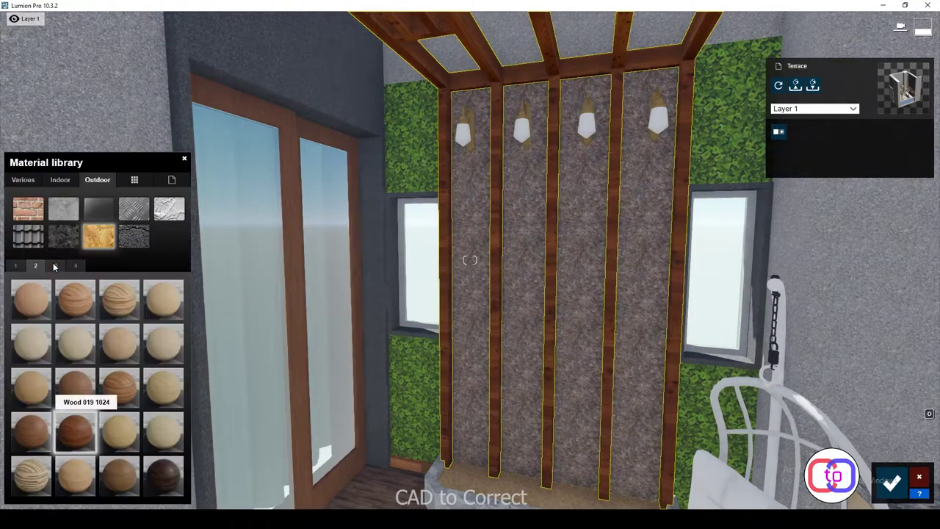
{"action": "left_click", "coordinate": [131, 483]}
{"action": "left_click", "coordinate": [126, 487]}
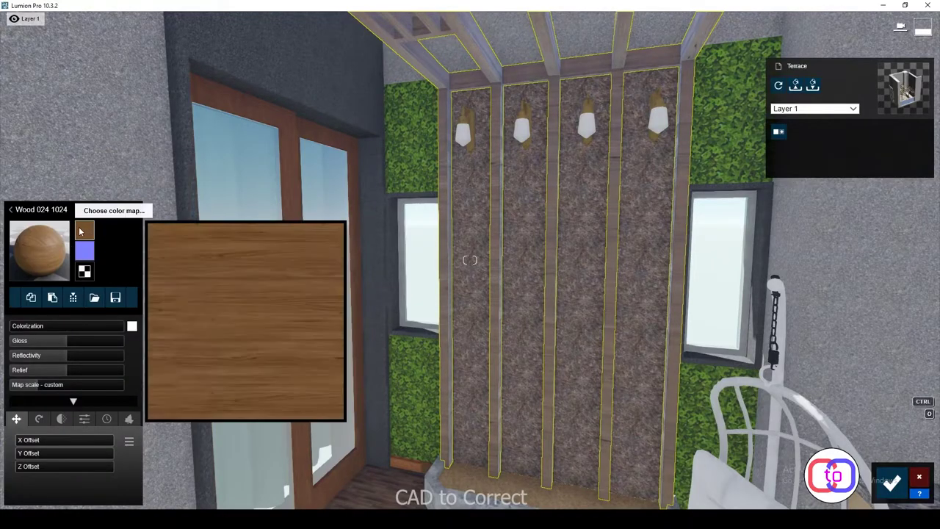
{"action": "left_click_drag", "start_coordinate": [66, 340], "coordinate": [3, 341]}
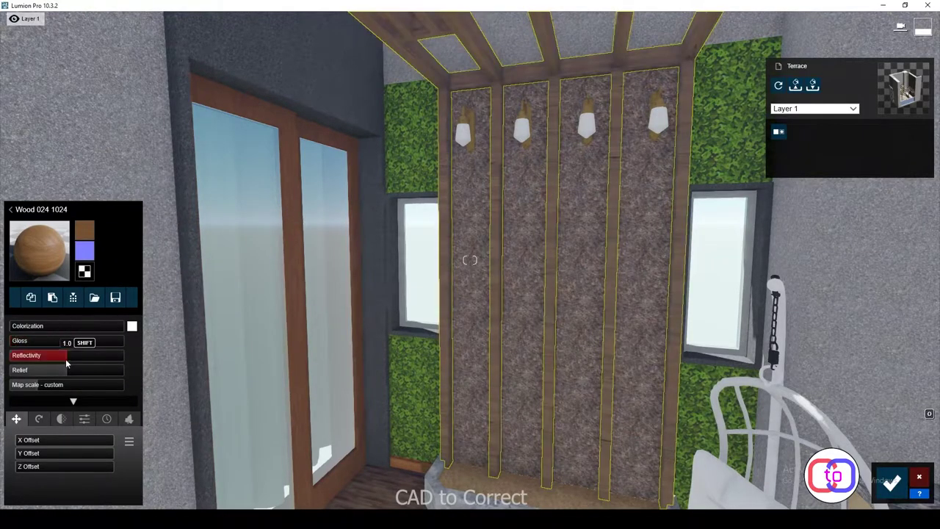
{"action": "left_click_drag", "start_coordinate": [66, 355], "coordinate": [2, 365]}
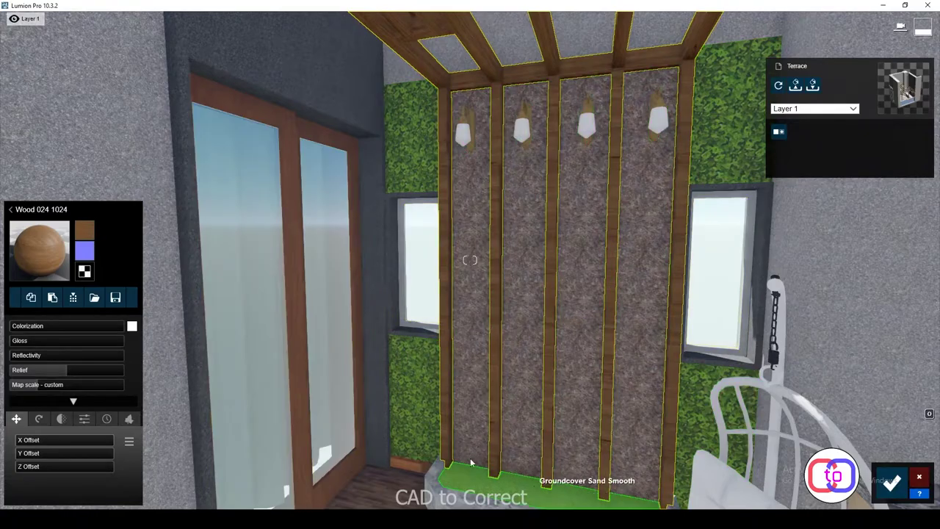
Apply a landscape material to the planter's groundcover
{"action": "left_click", "coordinate": [543, 484]}
{"action": "scroll", "coordinate": [501, 399], "scroll_direction": "down", "scroll_amount": 3}
{"action": "scroll", "coordinate": [511, 440], "scroll_direction": "up", "scroll_amount": 5}
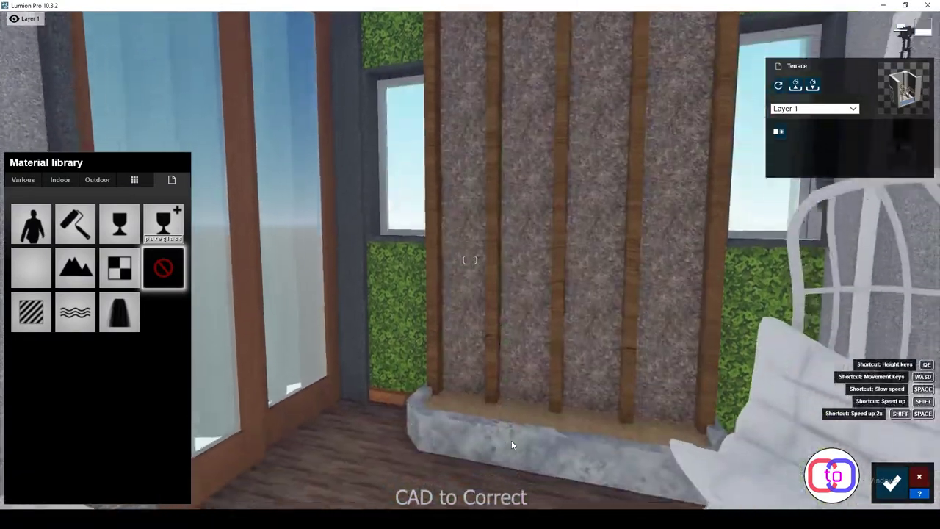
{"action": "scroll", "coordinate": [452, 441], "scroll_direction": "up", "scroll_amount": 3}
{"action": "scroll", "coordinate": [452, 441], "scroll_direction": "down", "scroll_amount": 3}
{"action": "scroll", "coordinate": [366, 410], "scroll_direction": "up", "scroll_amount": 2}
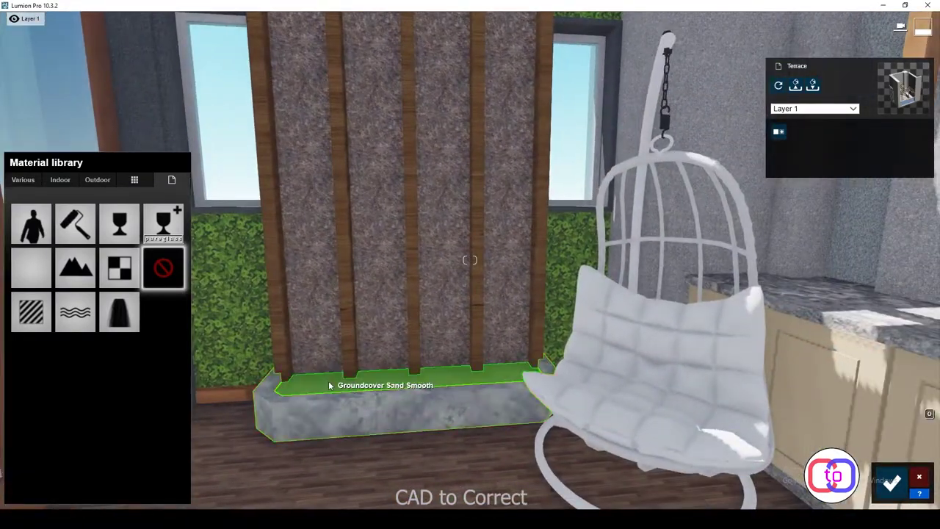
{"action": "left_click", "coordinate": [75, 266]}
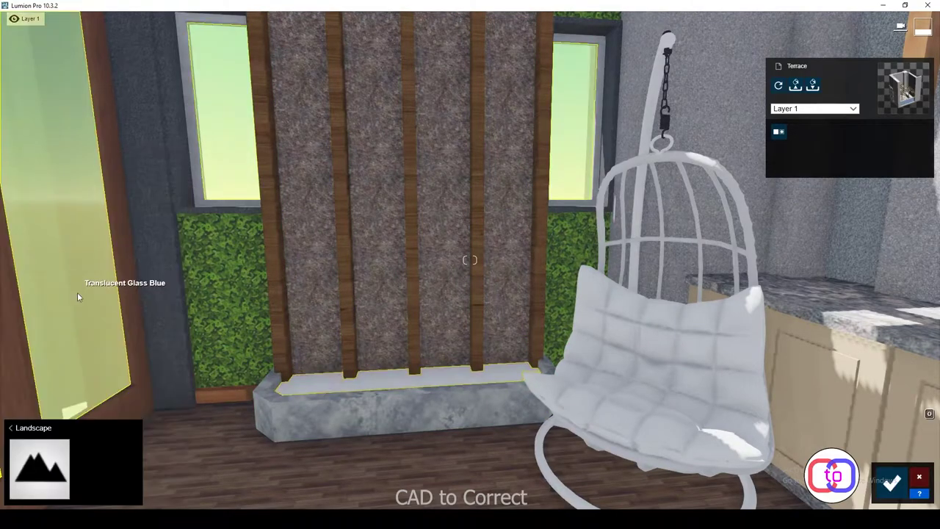
{"action": "scroll", "coordinate": [311, 397], "scroll_direction": "down", "scroll_amount": 3}
{"action": "scroll", "coordinate": [307, 359], "scroll_direction": "up", "scroll_amount": 3}
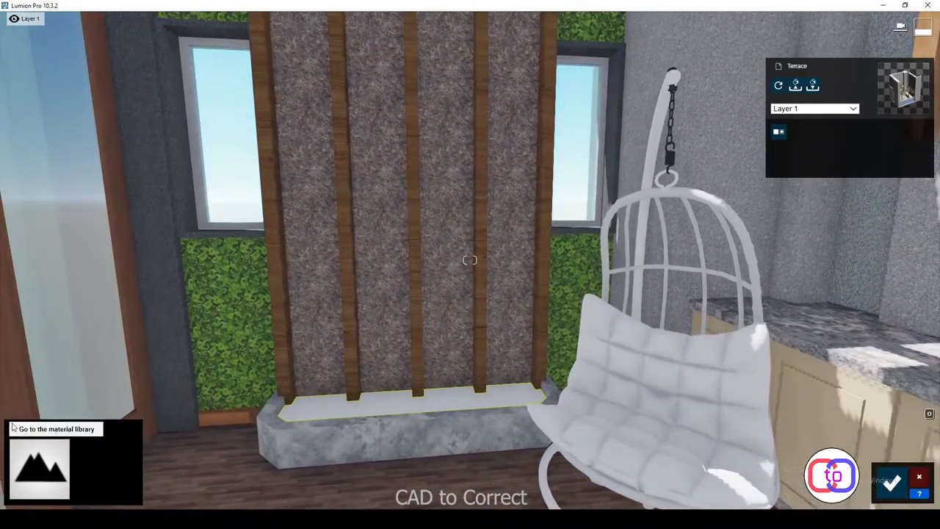
Give the planter bed Ground 009 soil from Various > Soil and view it from above
{"action": "left_click", "coordinate": [12, 427]}
{"action": "left_click", "coordinate": [38, 316]}
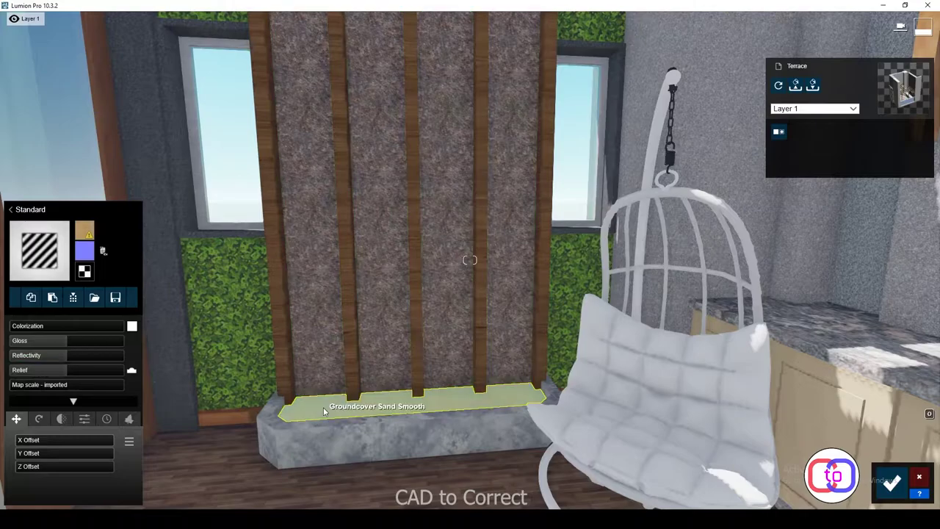
{"action": "left_click", "coordinate": [22, 211]}
{"action": "left_click", "coordinate": [93, 181]}
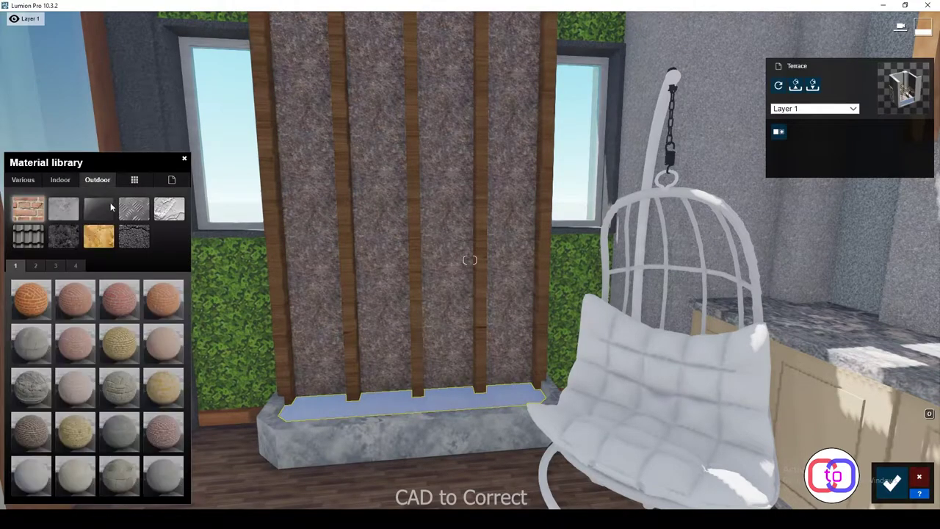
{"action": "left_click", "coordinate": [60, 180]}
{"action": "left_click", "coordinate": [23, 180]}
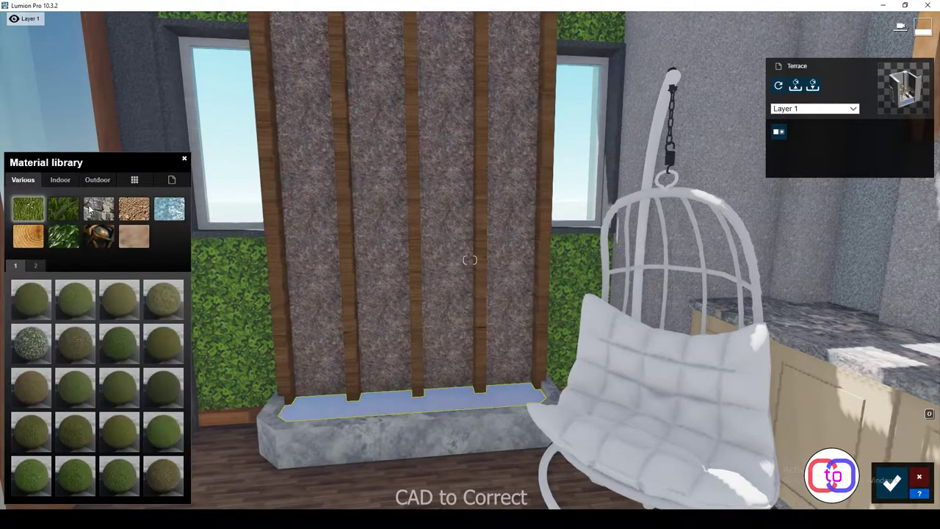
{"action": "left_click", "coordinate": [137, 211]}
{"action": "left_click", "coordinate": [128, 437]}
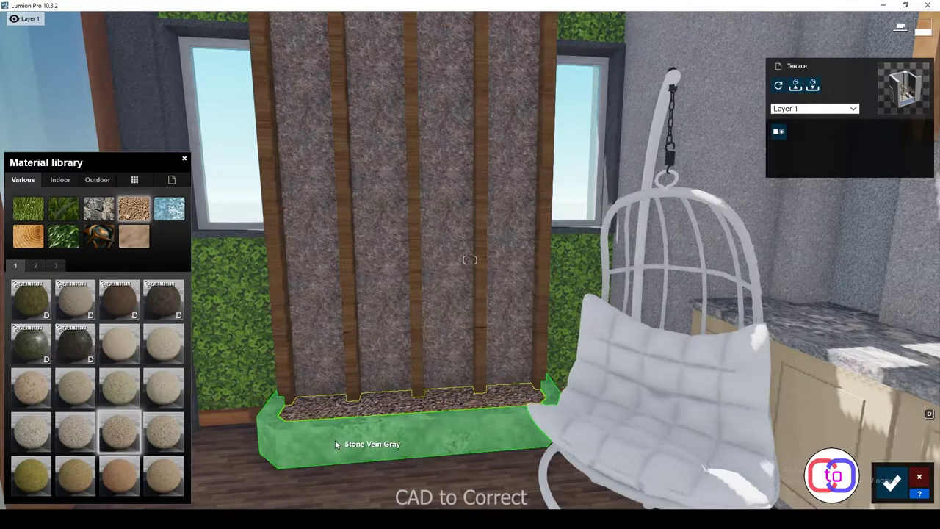
{"action": "left_click", "coordinate": [336, 440]}
{"action": "key", "text": "w"}
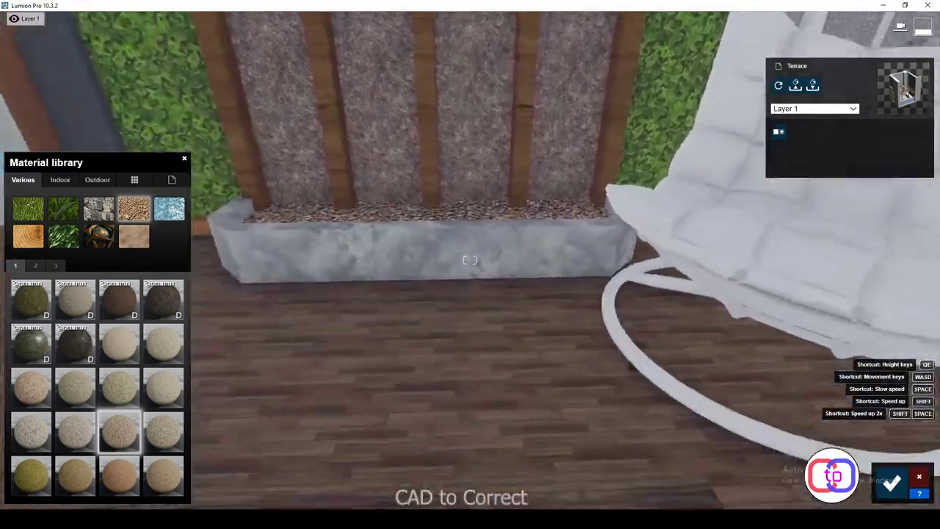
{"action": "right_click_drag", "start_coordinate": [470, 260], "coordinate": [336, 406]}
Try dry grassy, light gravel, grey gravel and sandy landscape grounds on the bed
{"action": "left_click", "coordinate": [36, 256]}
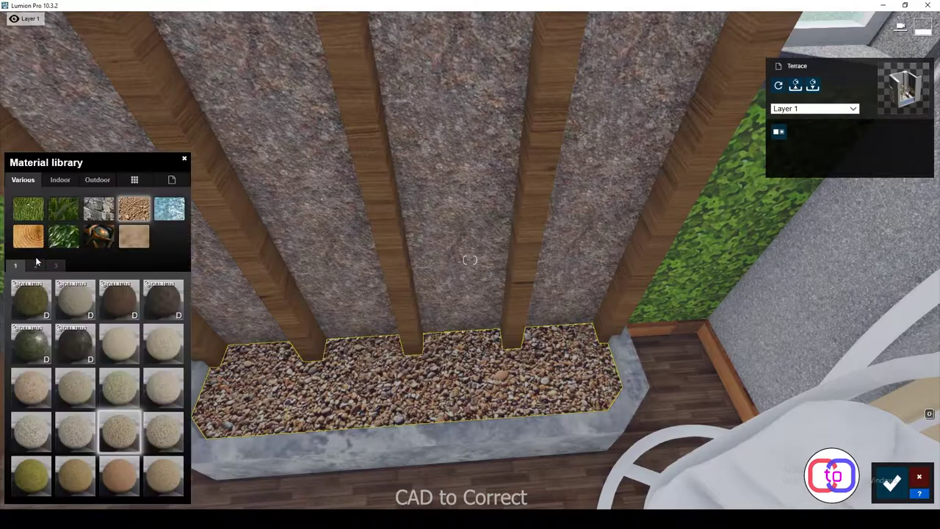
{"action": "left_click", "coordinate": [119, 385]}
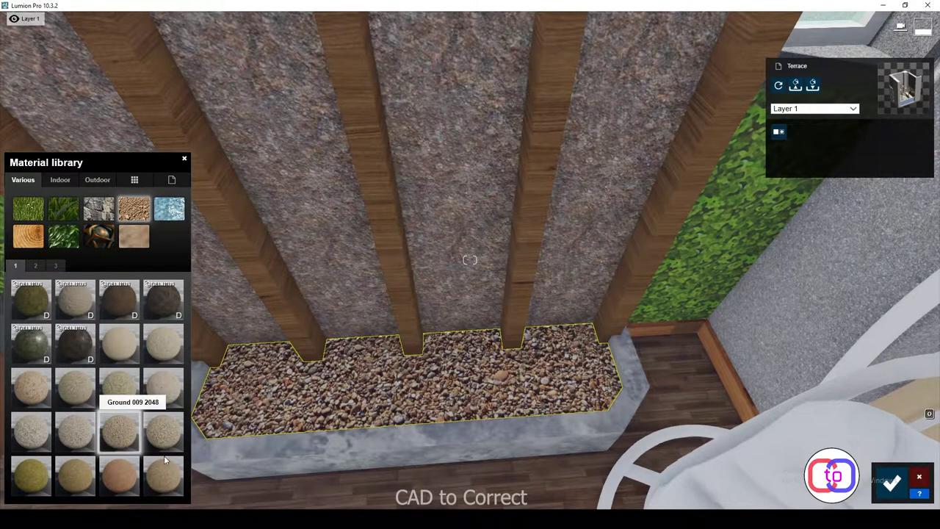
{"action": "left_click", "coordinate": [76, 476]}
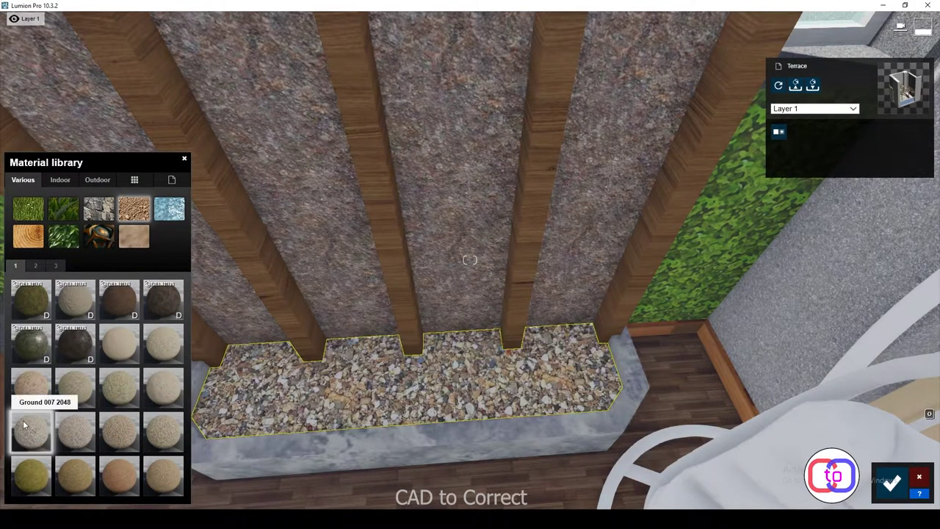
{"action": "left_click", "coordinate": [35, 265]}
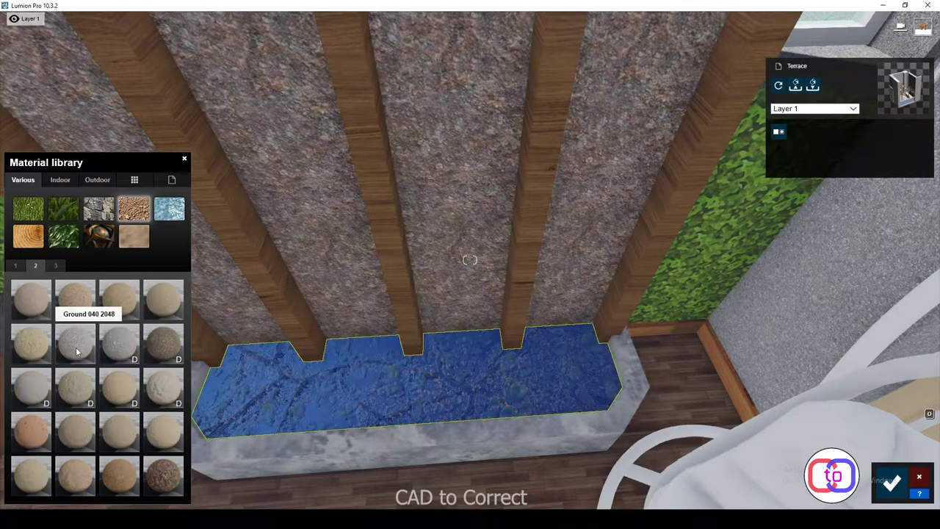
{"action": "left_click", "coordinate": [75, 345]}
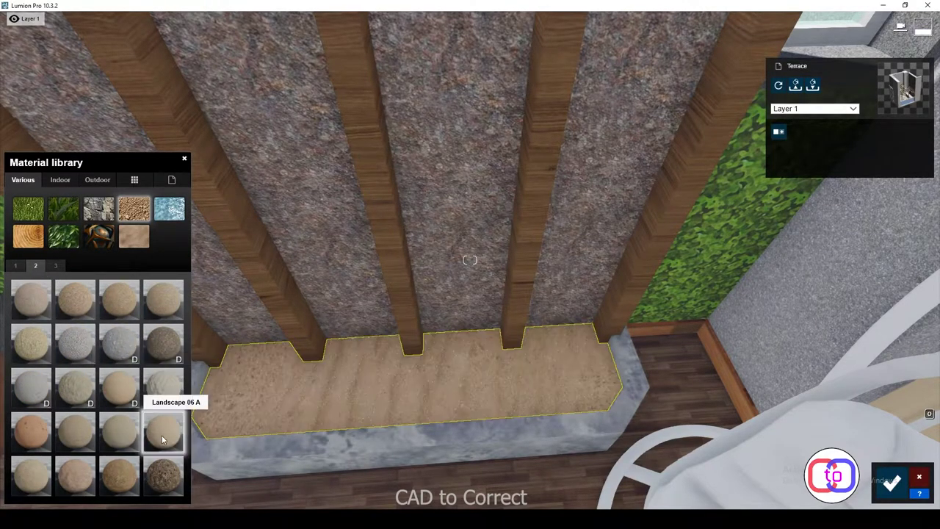
{"action": "left_click", "coordinate": [165, 475]}
Try river gravel, then settle on Landscape 06 B soil for the bed
{"action": "left_click", "coordinate": [55, 265]}
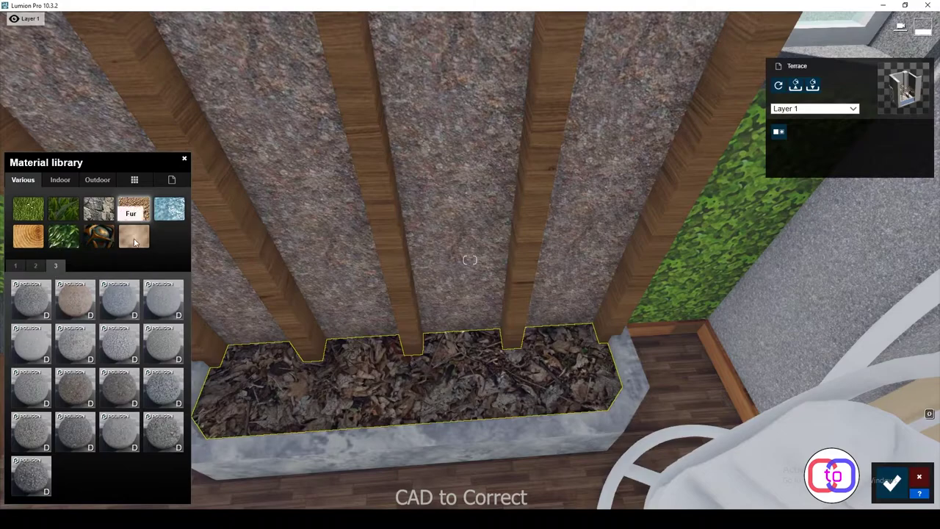
{"action": "left_click", "coordinate": [31, 474]}
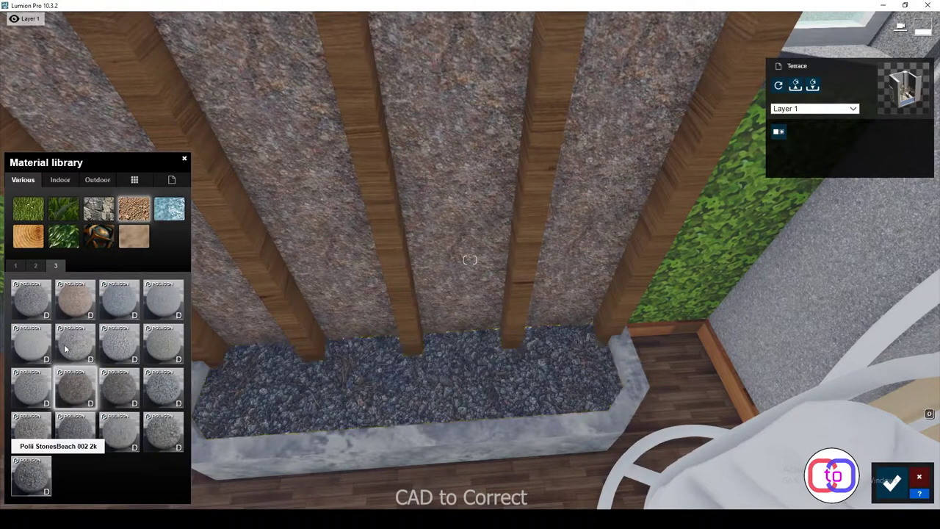
{"action": "left_click", "coordinate": [38, 265]}
{"action": "left_click", "coordinate": [161, 433]}
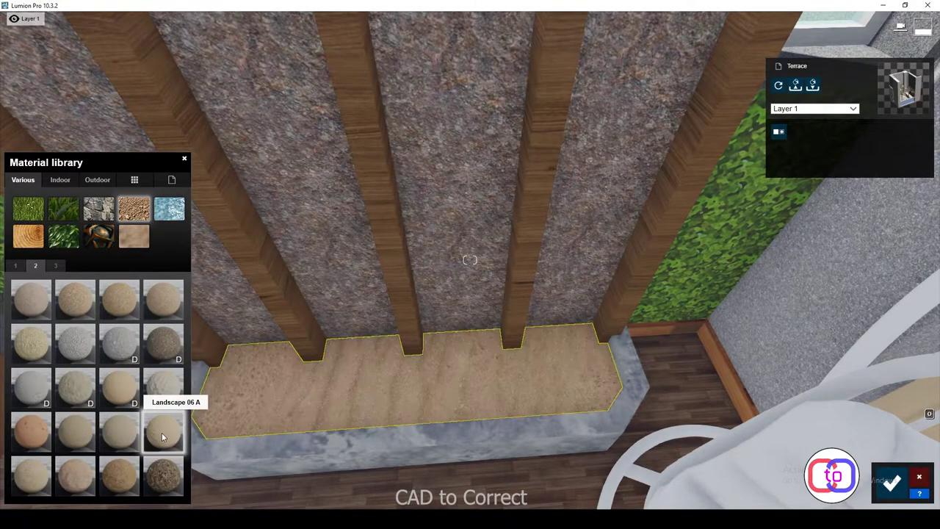
{"action": "left_click", "coordinate": [72, 476]}
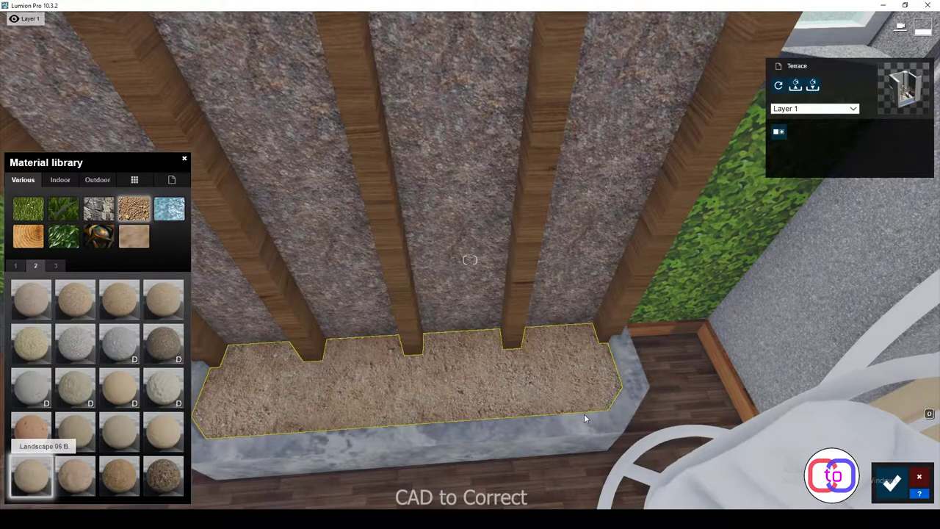
{"action": "left_click", "coordinate": [502, 437]}
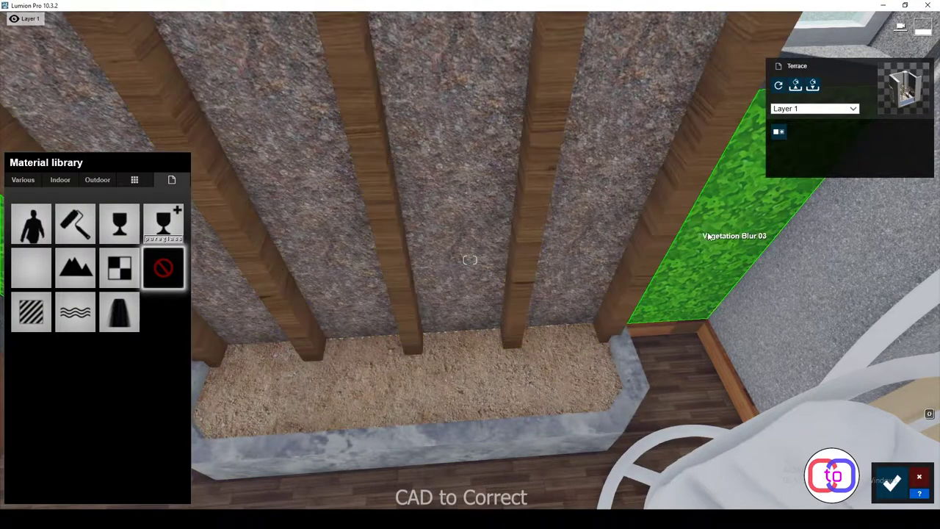
Select the green wall panels and try 3D grass and Leaves3 foliage on them
{"action": "left_click", "coordinate": [714, 231]}
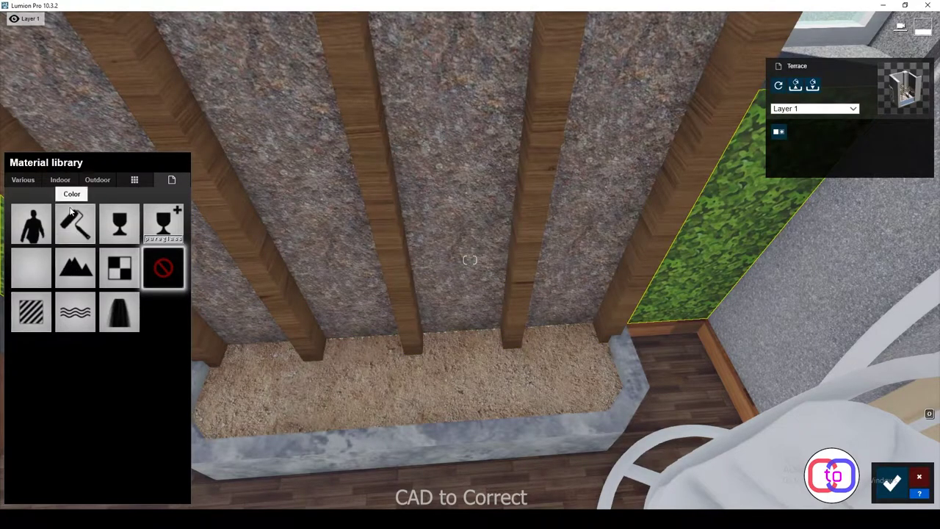
{"action": "left_click", "coordinate": [22, 180]}
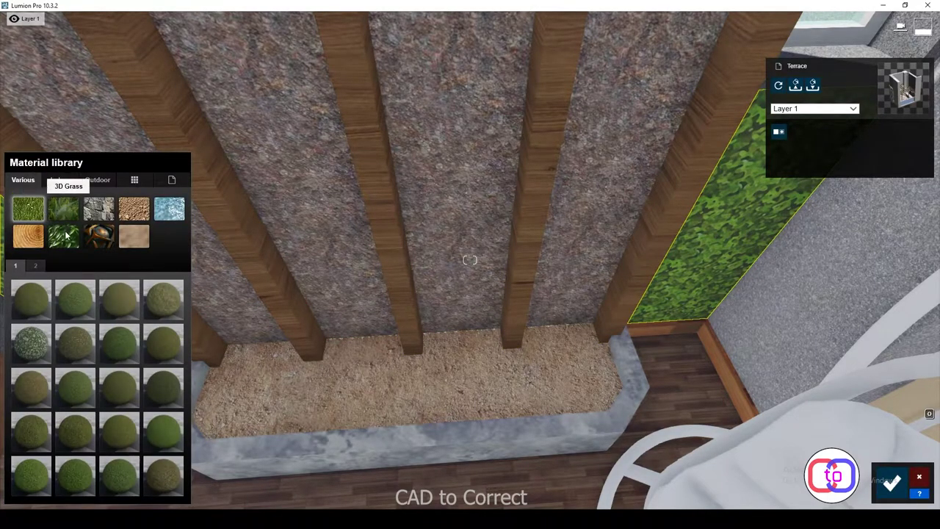
{"action": "left_click", "coordinate": [64, 235]}
{"action": "left_click", "coordinate": [24, 180]}
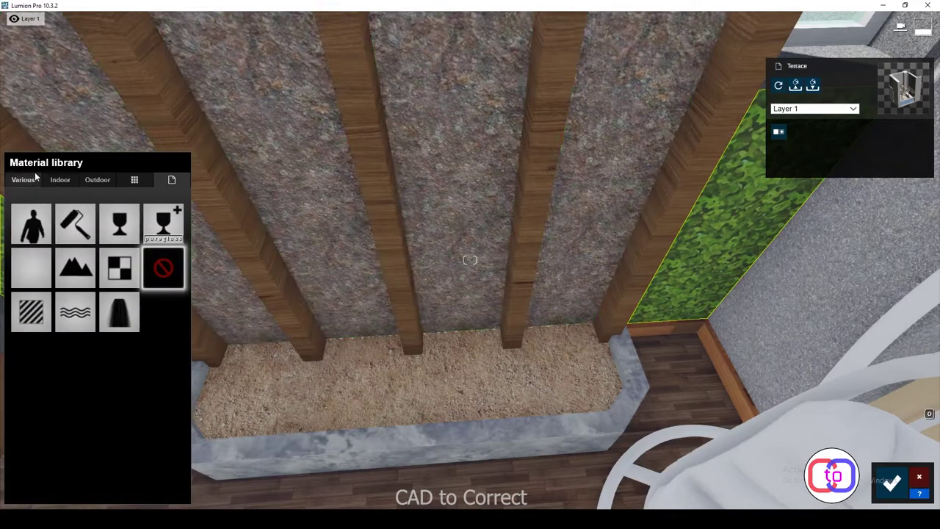
{"action": "left_click", "coordinate": [63, 235]}
{"action": "left_click", "coordinate": [125, 309]}
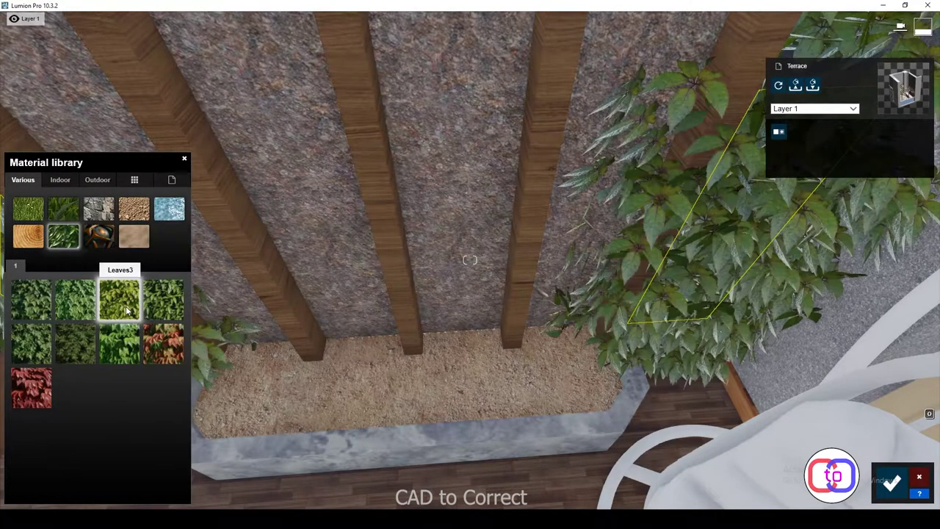
{"action": "left_click", "coordinate": [40, 313]}
{"action": "left_click", "coordinate": [37, 343]}
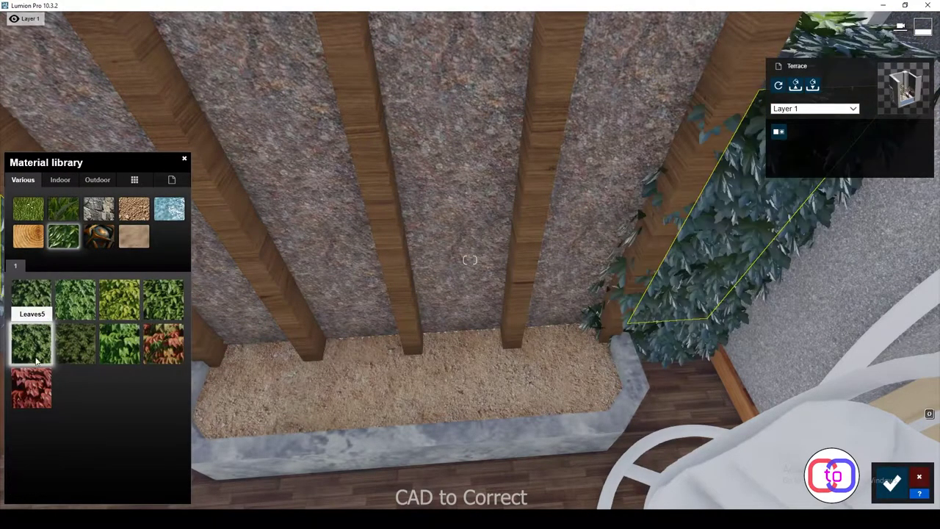
Try Leaves4, then apply Leaves2 ivy to the wall with Spread set to 0
{"action": "left_click", "coordinate": [75, 301]}
{"action": "left_click", "coordinate": [166, 301]}
{"action": "left_click", "coordinate": [112, 290]}
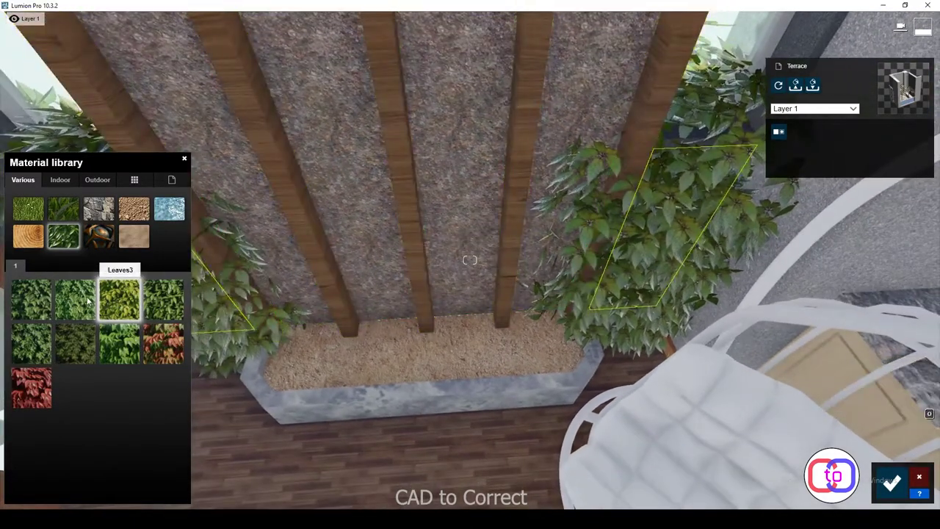
{"action": "left_click", "coordinate": [87, 306]}
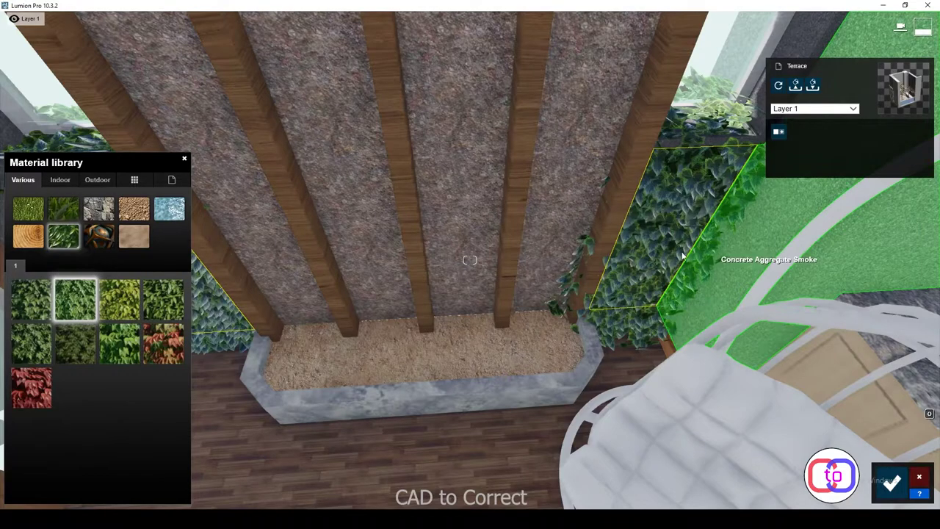
{"action": "left_click", "coordinate": [602, 246]}
{"action": "mouse_move", "coordinate": [24, 423]}
{"action": "left_mouse_down"}
{"action": "mouse_move", "coordinate": [2, 424]}
{"action": "mouse_move", "coordinate": [1, 441]}
{"action": "mouse_move", "coordinate": [81, 452]}
{"action": "mouse_move", "coordinate": [23, 453]}
{"action": "mouse_move", "coordinate": [41, 453]}
{"action": "left_mouse_up"}
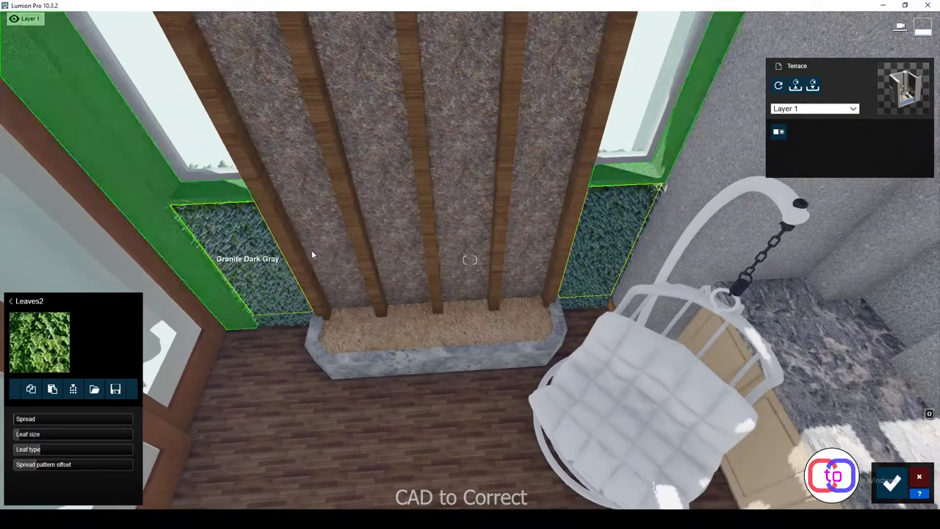
{"action": "left_click", "coordinate": [311, 255]}
{"action": "left_click", "coordinate": [97, 179]}
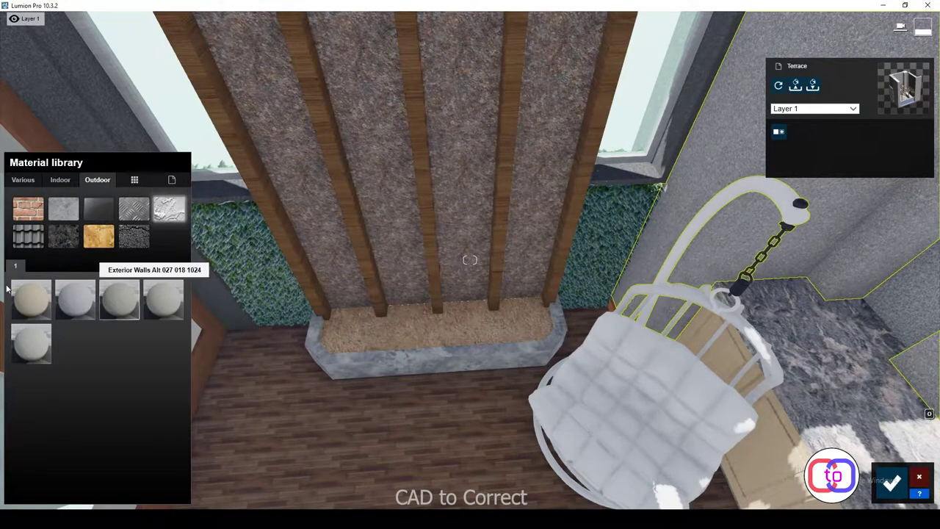
{"action": "left_click", "coordinate": [31, 299]}
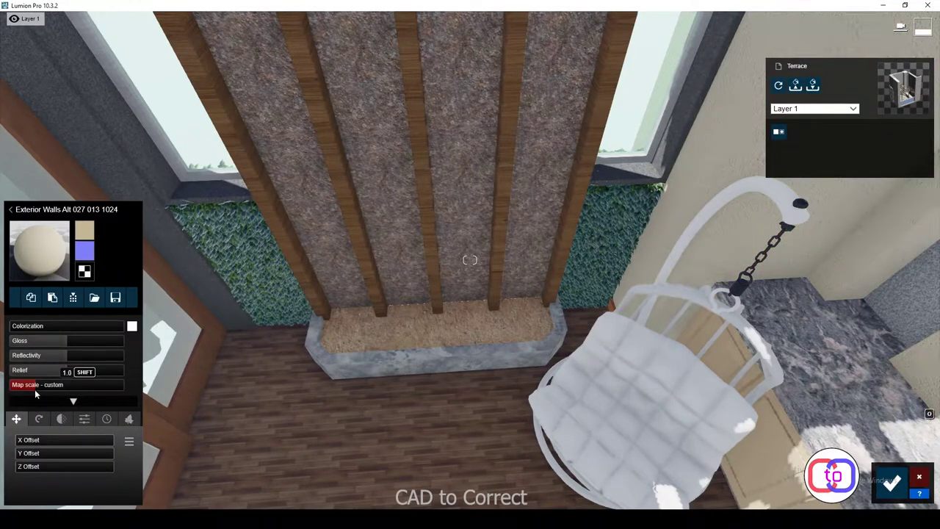
Try outdoor wooden plank materials, including dark grey and worn planks, on the floor
{"action": "left_click", "coordinate": [331, 437]}
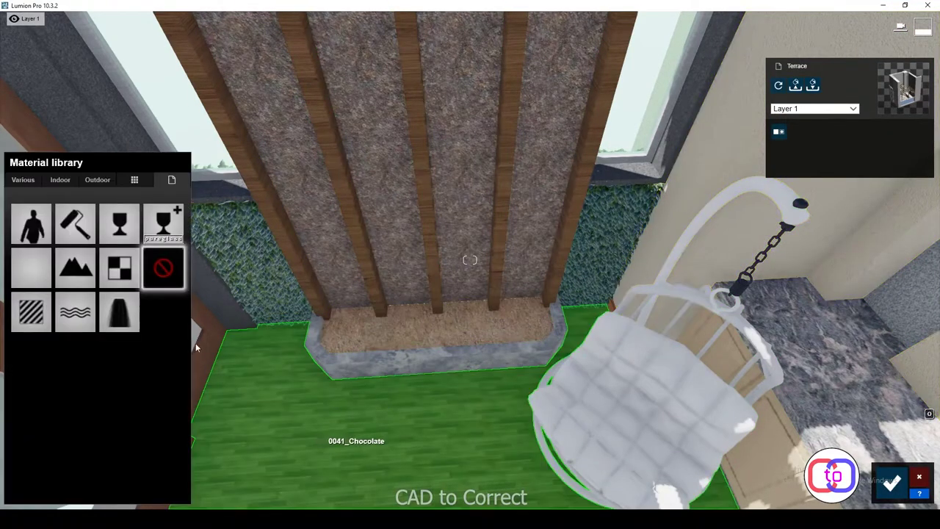
{"action": "left_click", "coordinate": [103, 182]}
{"action": "left_click", "coordinate": [99, 235]}
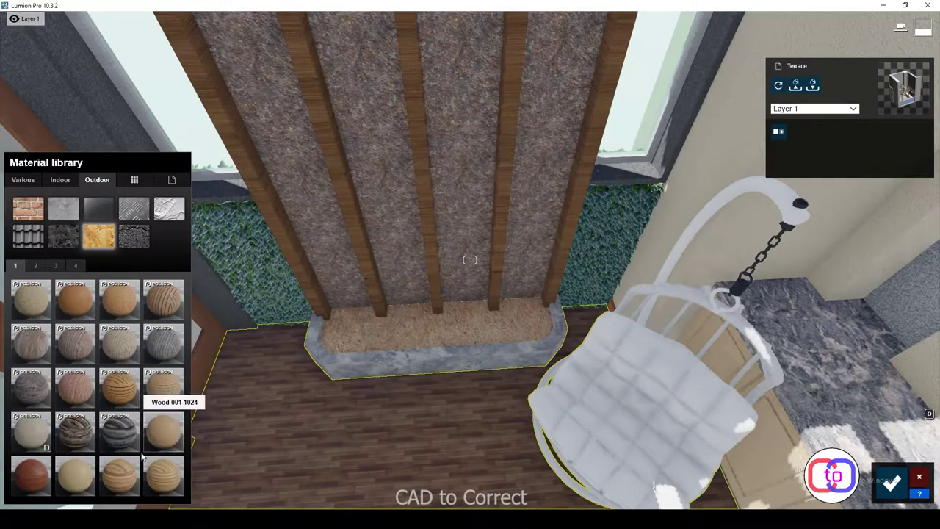
{"action": "left_click", "coordinate": [120, 387]}
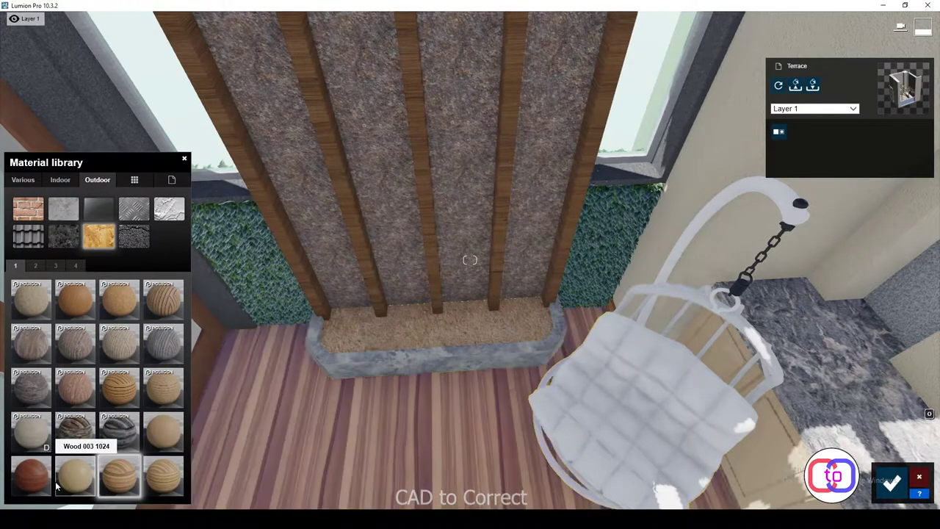
{"action": "left_click", "coordinate": [31, 387]}
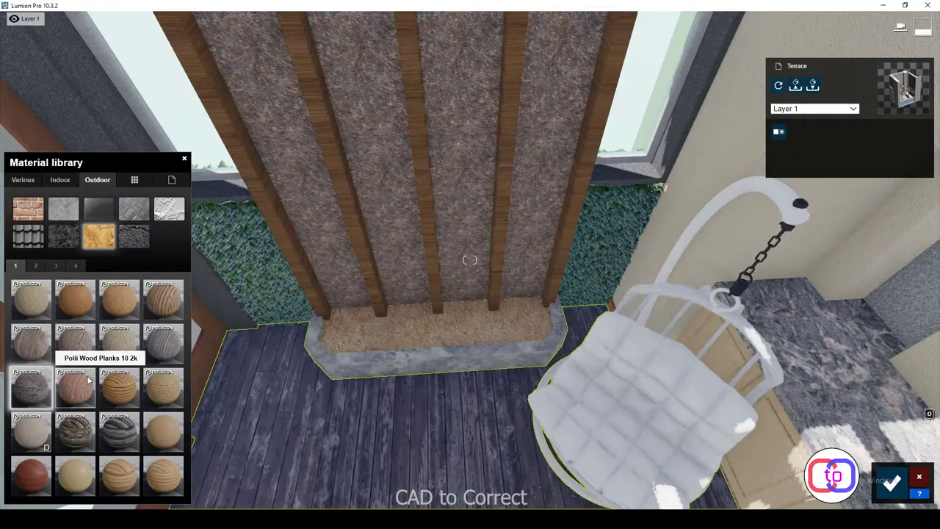
{"action": "left_click", "coordinate": [77, 339]}
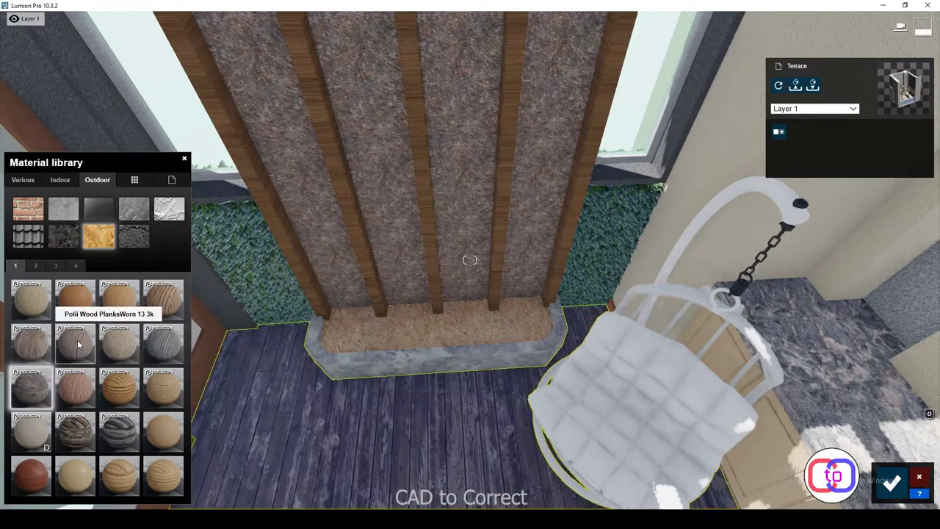
{"action": "left_click", "coordinate": [36, 266]}
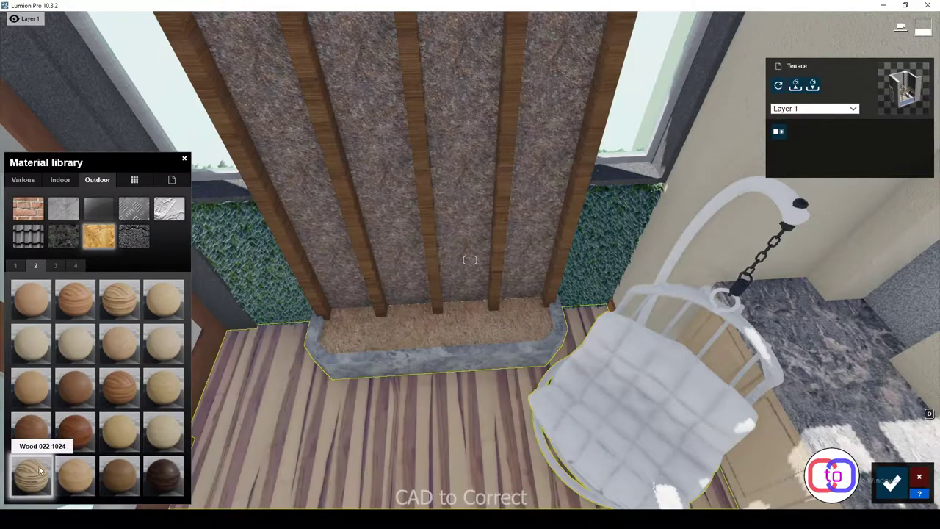
{"action": "left_click", "coordinate": [55, 266]}
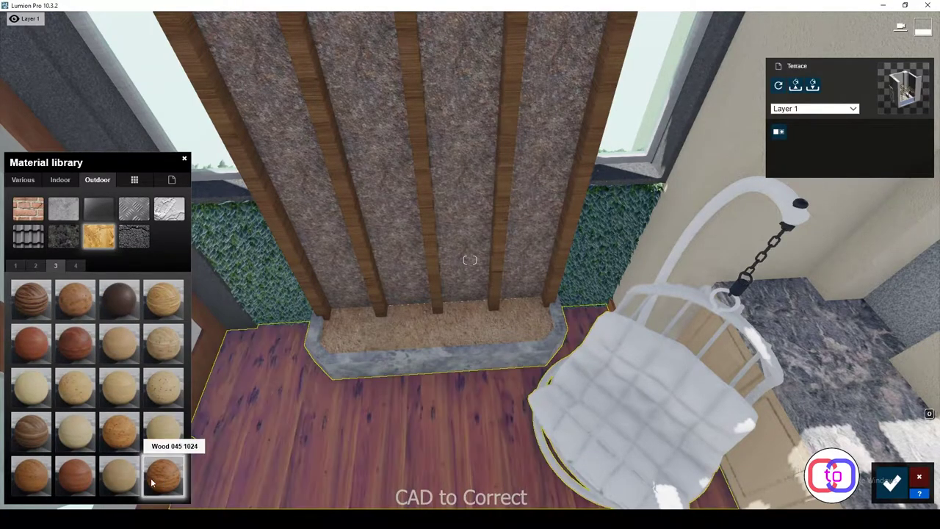
Try several indoor wood floorings, including light planks and a dark wood floor
{"action": "left_click", "coordinate": [60, 179]}
{"action": "left_click", "coordinate": [142, 242]}
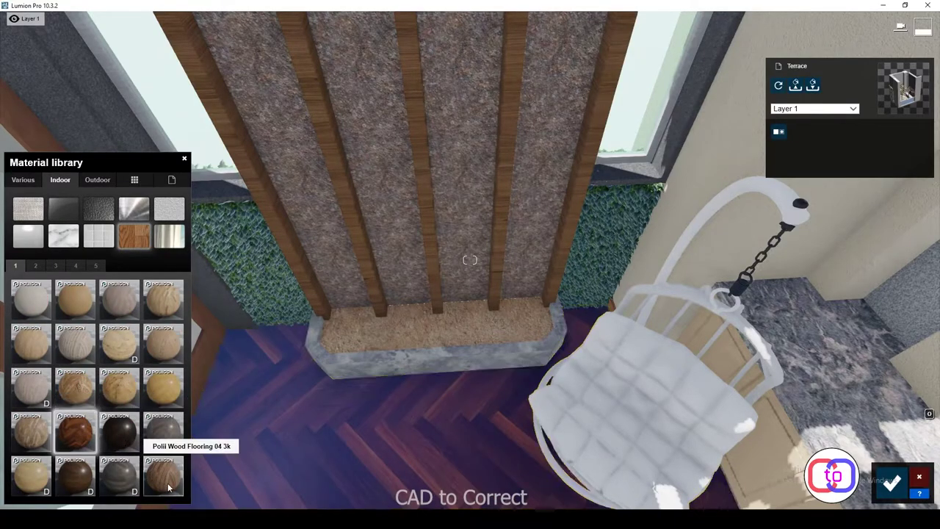
{"action": "left_click", "coordinate": [167, 482]}
{"action": "scroll", "coordinate": [352, 323], "scroll_direction": "down", "scroll_amount": 3}
{"action": "scroll", "coordinate": [364, 346], "scroll_direction": "up", "scroll_amount": 5}
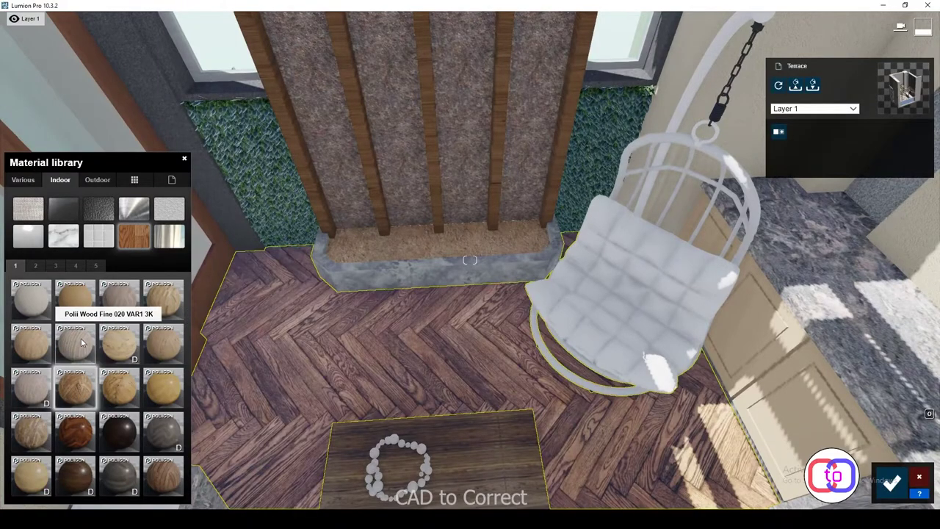
{"action": "left_click", "coordinate": [163, 343]}
{"action": "left_click", "coordinate": [156, 478]}
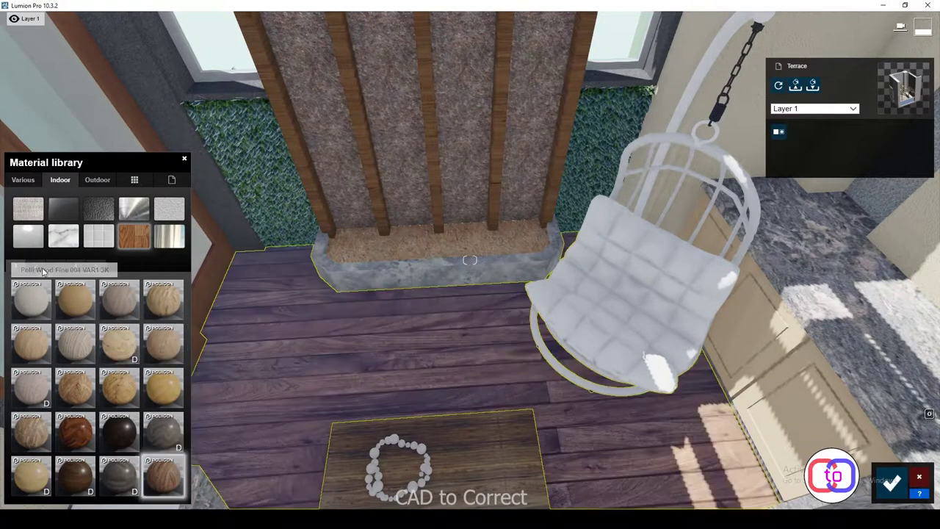
{"action": "left_click", "coordinate": [38, 266]}
{"action": "left_click", "coordinate": [118, 481]}
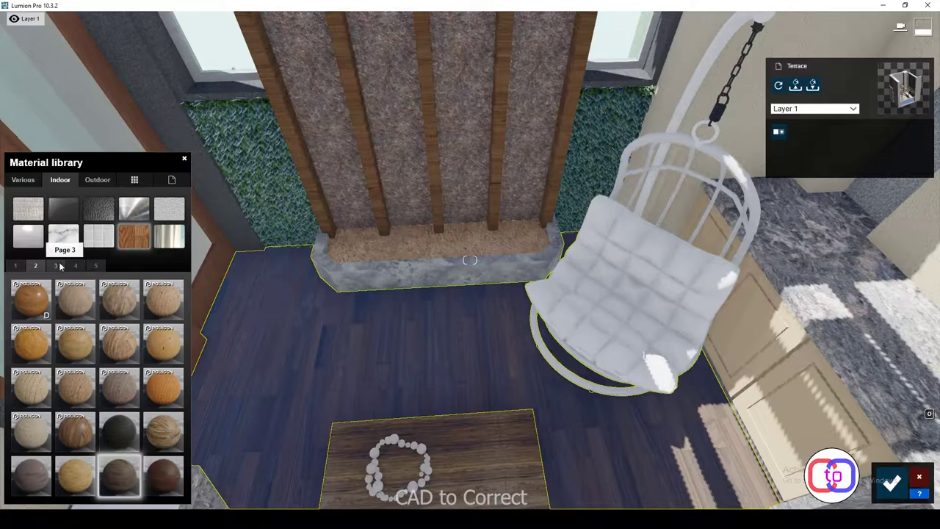
{"action": "left_click", "coordinate": [28, 478]}
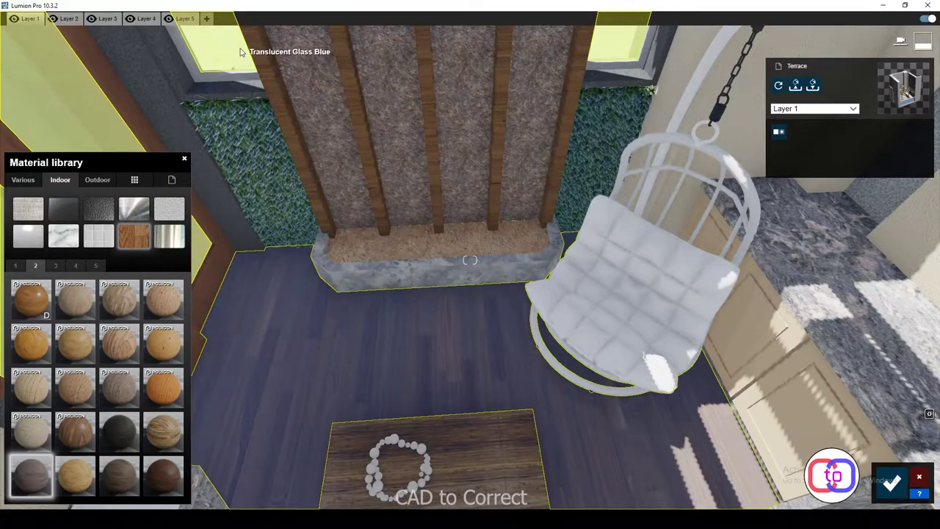
Try Wood Floor 042 1024, then apply Wood Floor 035 1024 and open its settings
{"action": "left_click", "coordinate": [216, 376]}
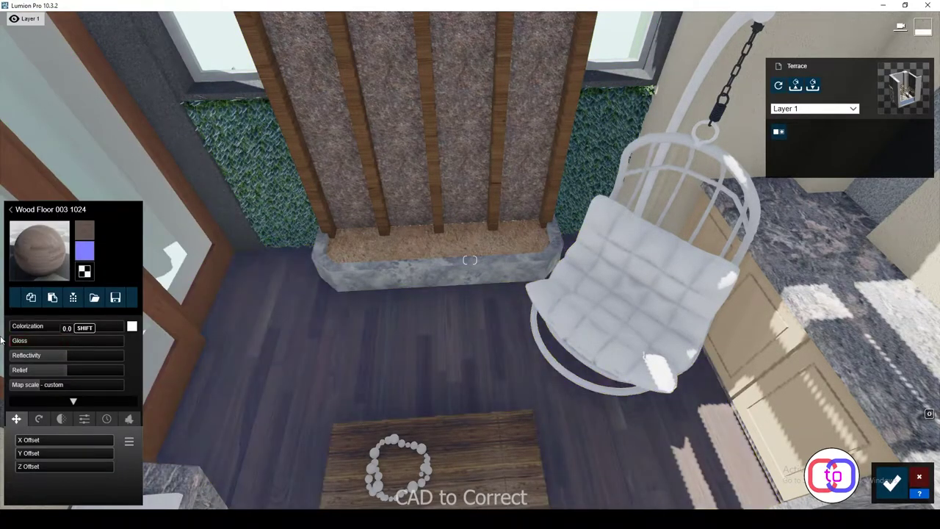
{"action": "left_click", "coordinate": [10, 209]}
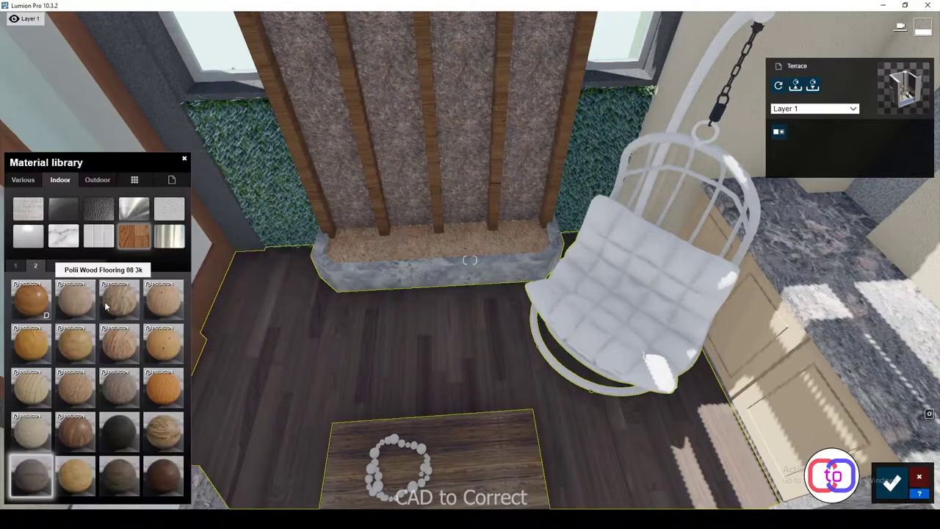
{"action": "left_click", "coordinate": [57, 267]}
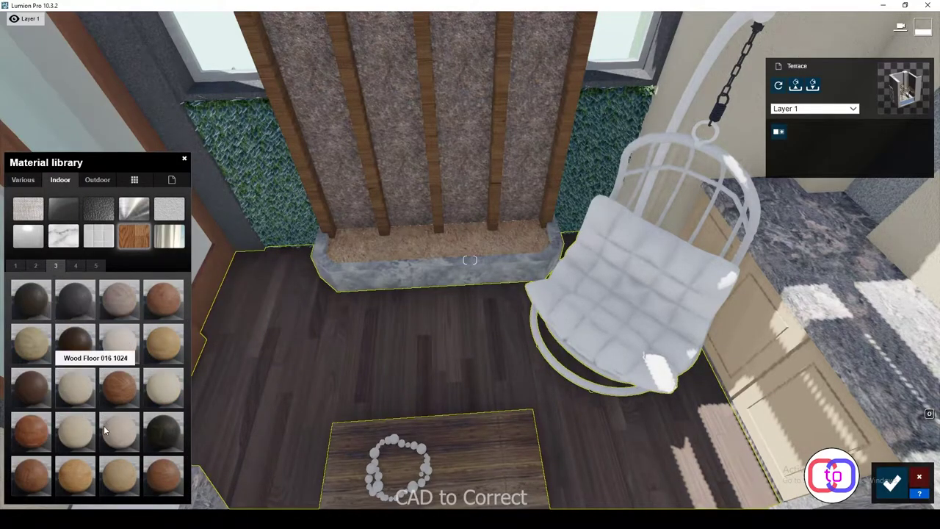
{"action": "left_click", "coordinate": [76, 265]}
{"action": "left_click", "coordinate": [78, 430]}
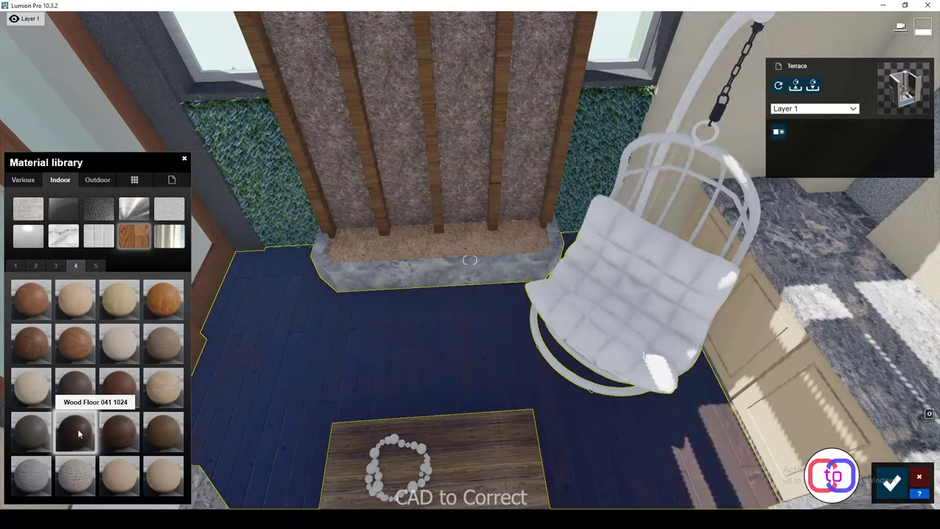
{"action": "left_click", "coordinate": [131, 440]}
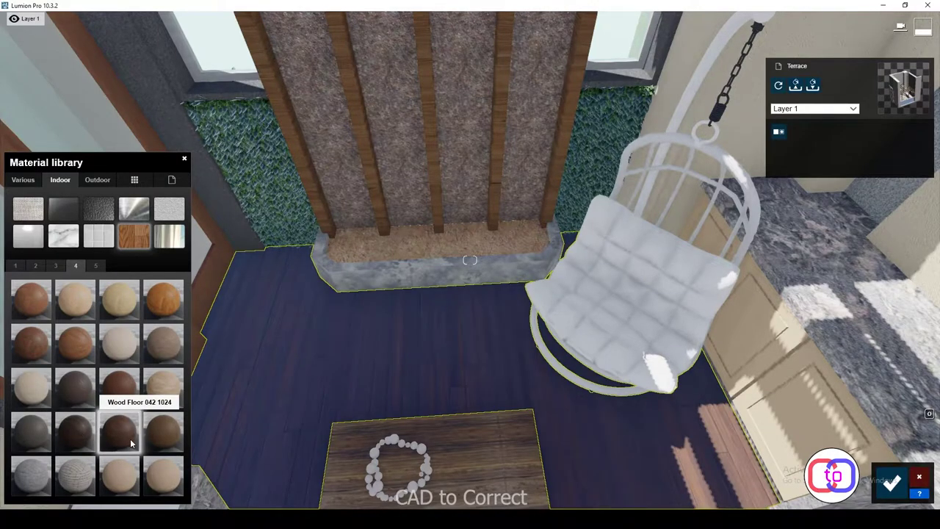
{"action": "left_click", "coordinate": [159, 350]}
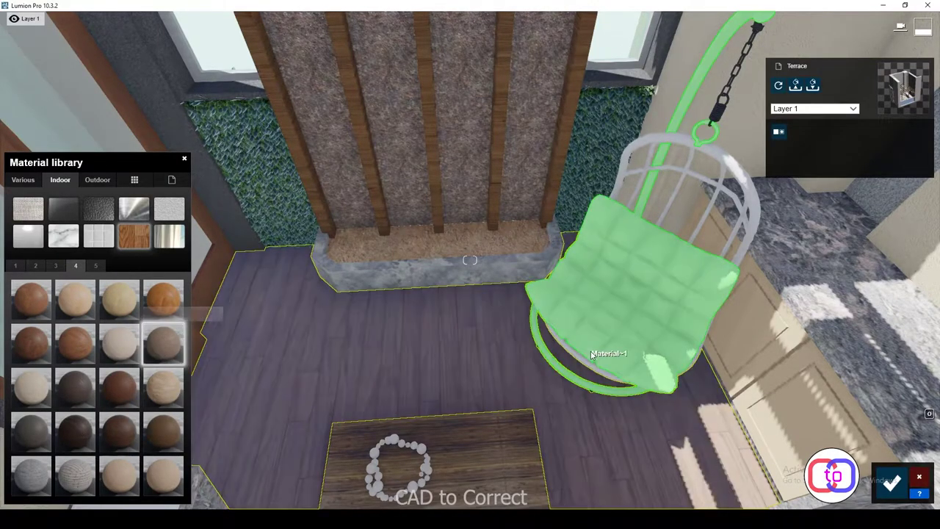
{"action": "left_click", "coordinate": [308, 353]}
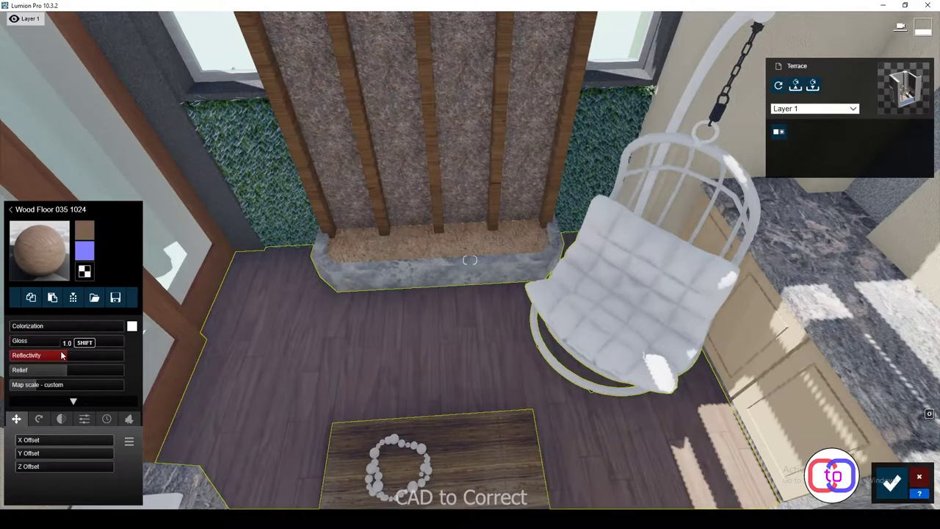
Give the planter box a Standard material with lower gloss and 0.6 map scale
{"action": "right_click_drag", "start_coordinate": [307, 185], "coordinate": [686, 339]}
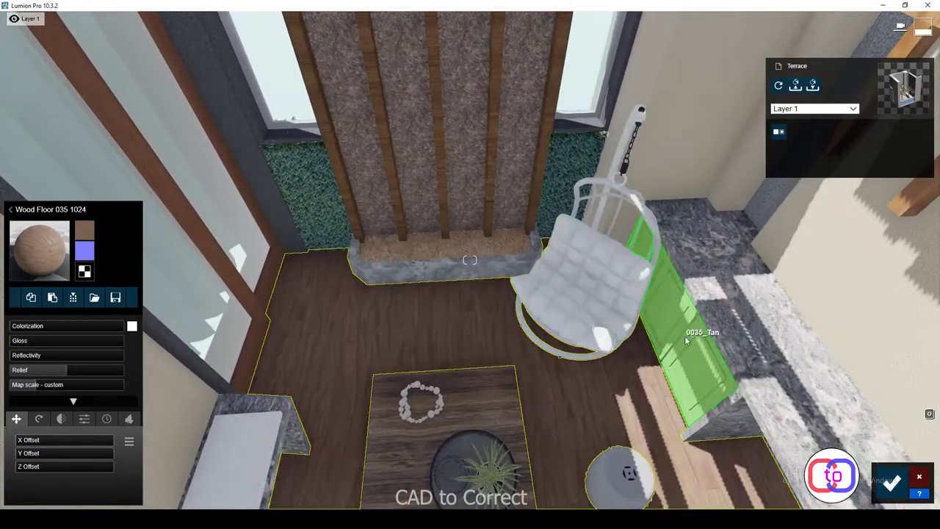
{"action": "left_click", "coordinate": [686, 339]}
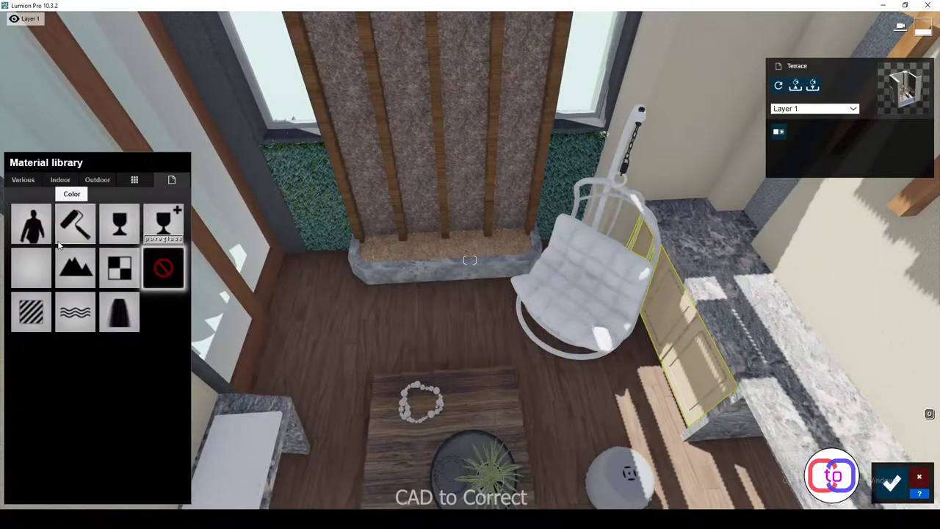
{"action": "left_click", "coordinate": [62, 180]}
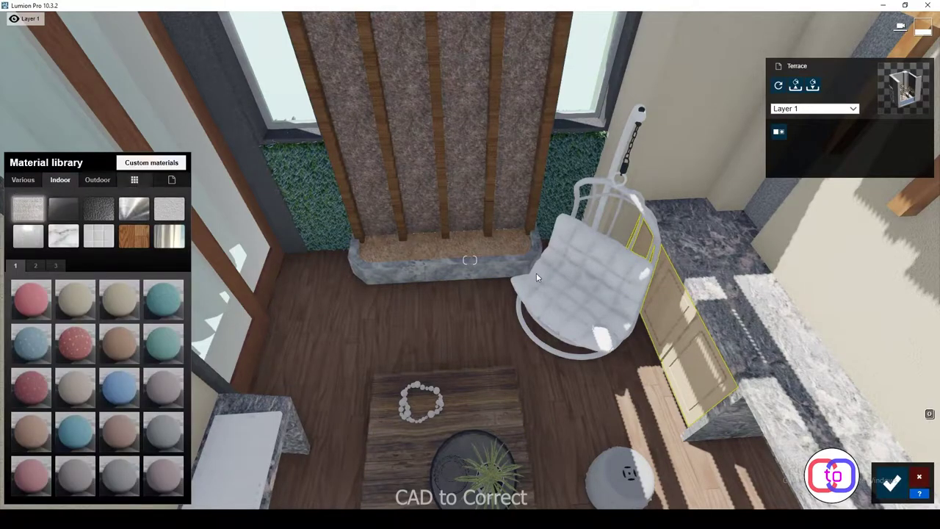
{"action": "left_click", "coordinate": [154, 160]}
{"action": "left_click", "coordinate": [31, 214]}
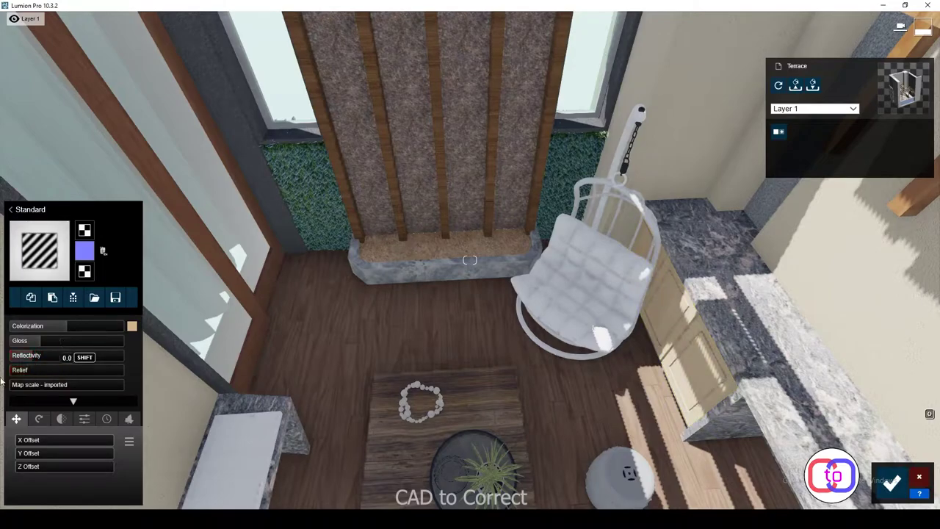
{"action": "left_click", "coordinate": [395, 276]}
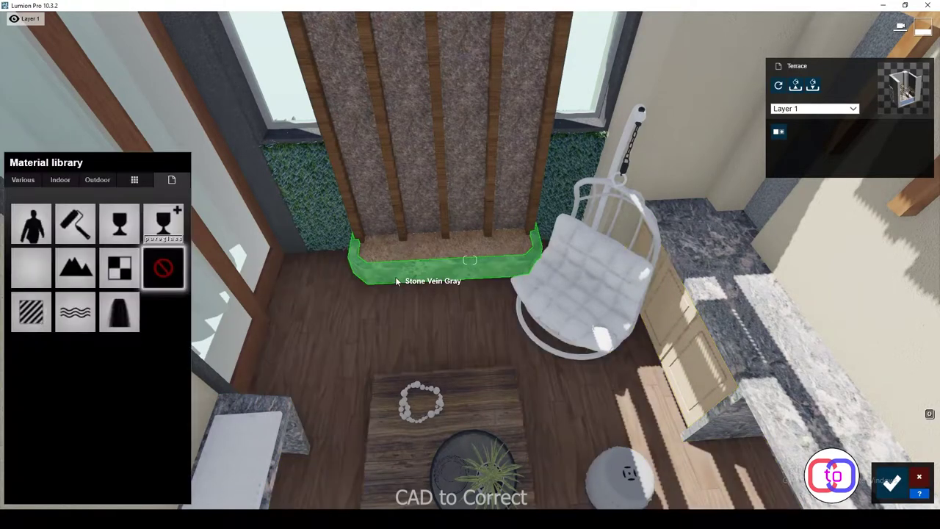
{"action": "left_click", "coordinate": [57, 309]}
{"action": "left_click_drag", "start_coordinate": [64, 342], "coordinate": [47, 343]}
{"action": "left_click", "coordinate": [50, 354]}
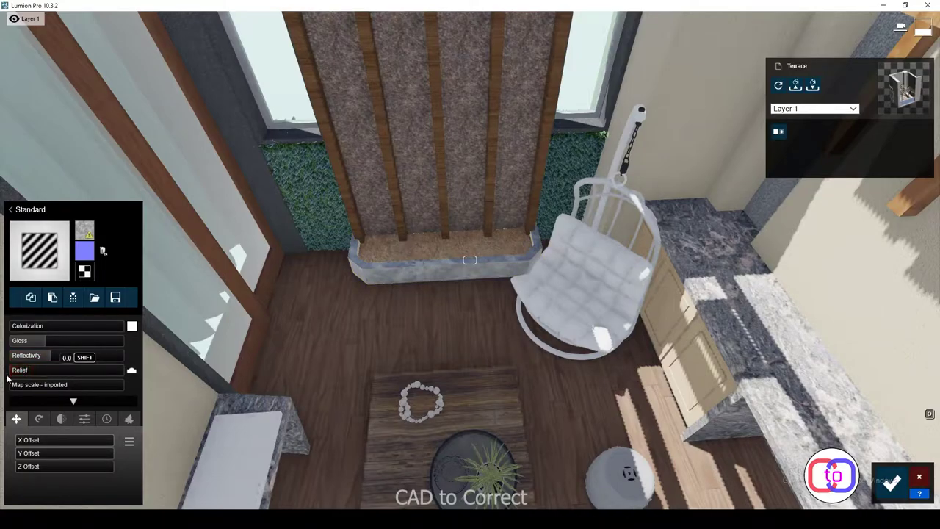
{"action": "left_click_drag", "start_coordinate": [21, 387], "coordinate": [31, 390]}
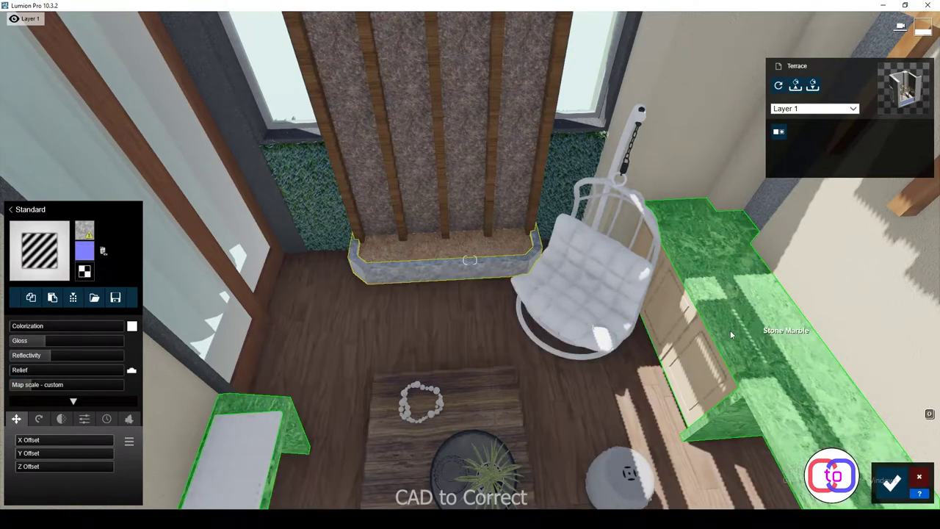
Paste the stone material onto the counter and check the floor and bench materials
{"action": "left_click", "coordinate": [730, 329]}
{"action": "left_click", "coordinate": [32, 267]}
{"action": "left_click", "coordinate": [52, 296]}
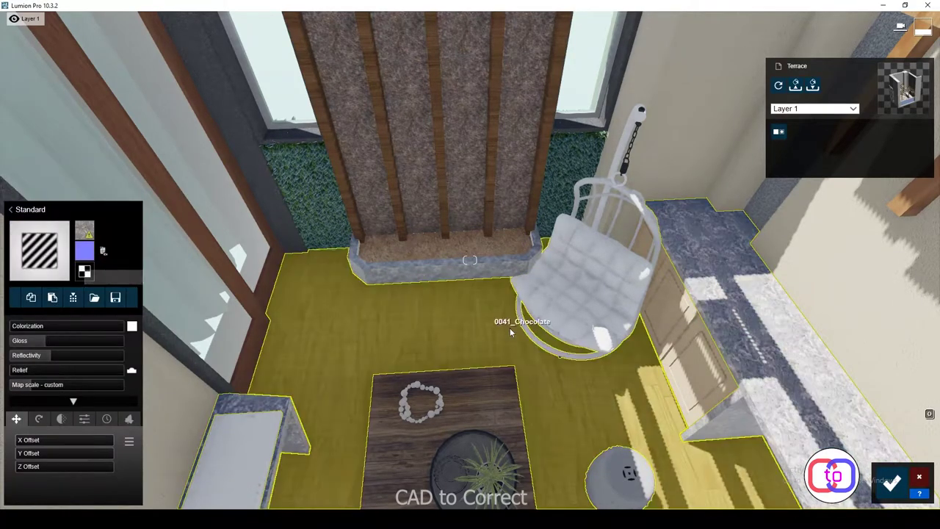
{"action": "left_click", "coordinate": [511, 332]}
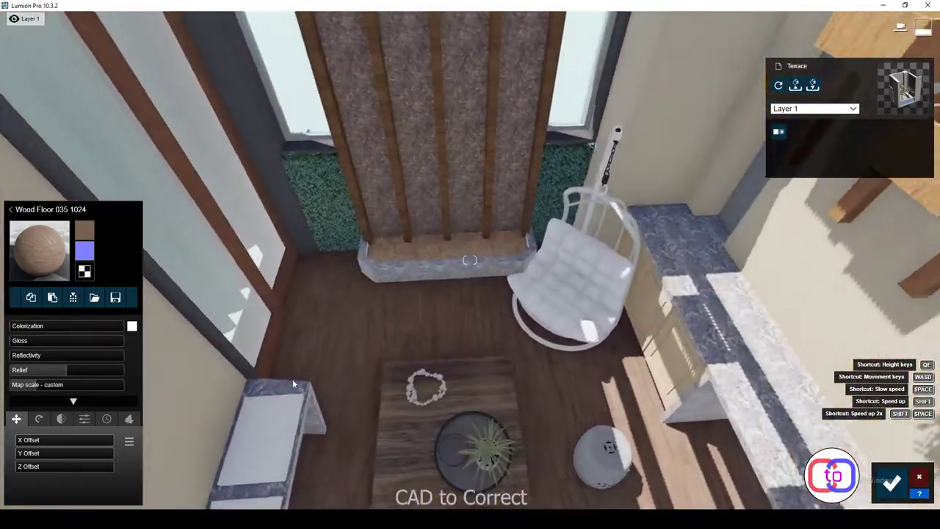
{"action": "left_click", "coordinate": [292, 382]}
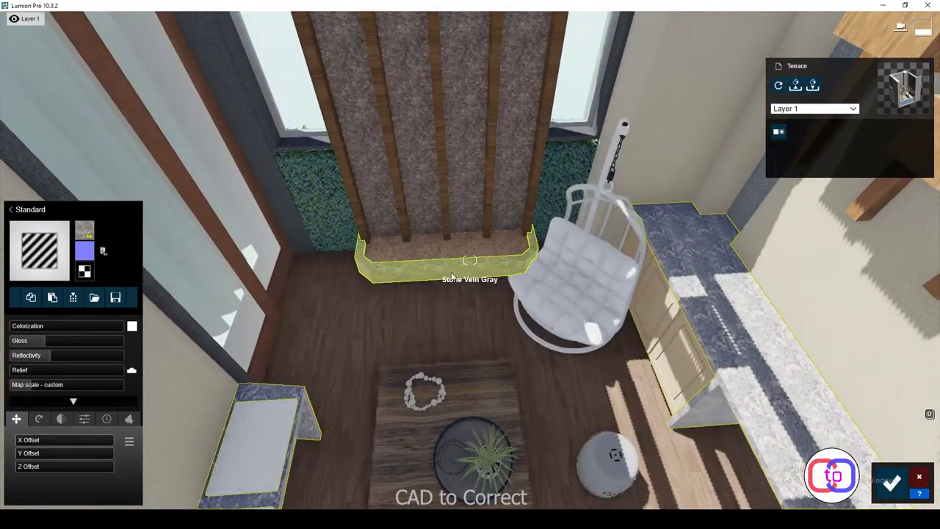
{"action": "left_click", "coordinate": [268, 199]}
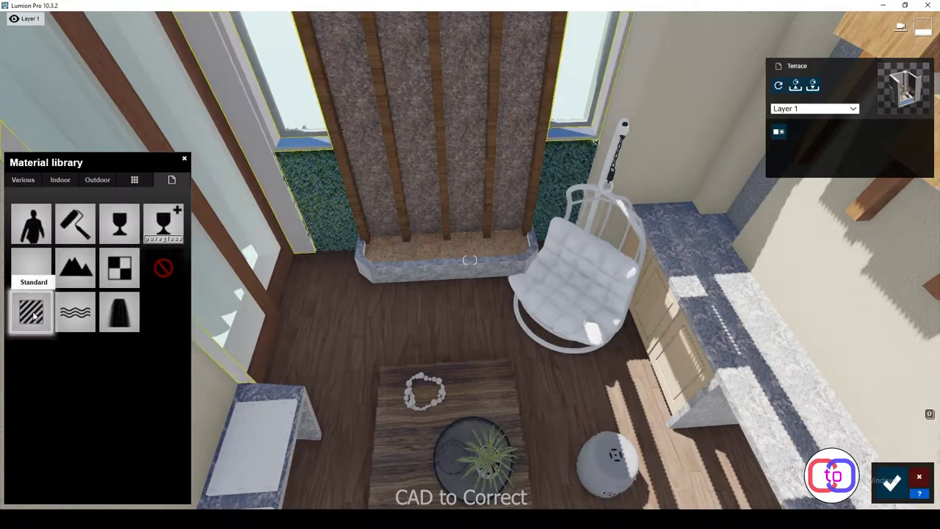
Load a marble image as the window frames' Standard texture, lower gloss, and rotate its heading
{"action": "left_click", "coordinate": [35, 314]}
{"action": "left_click", "coordinate": [62, 235]}
{"action": "left_click", "coordinate": [489, 161]}
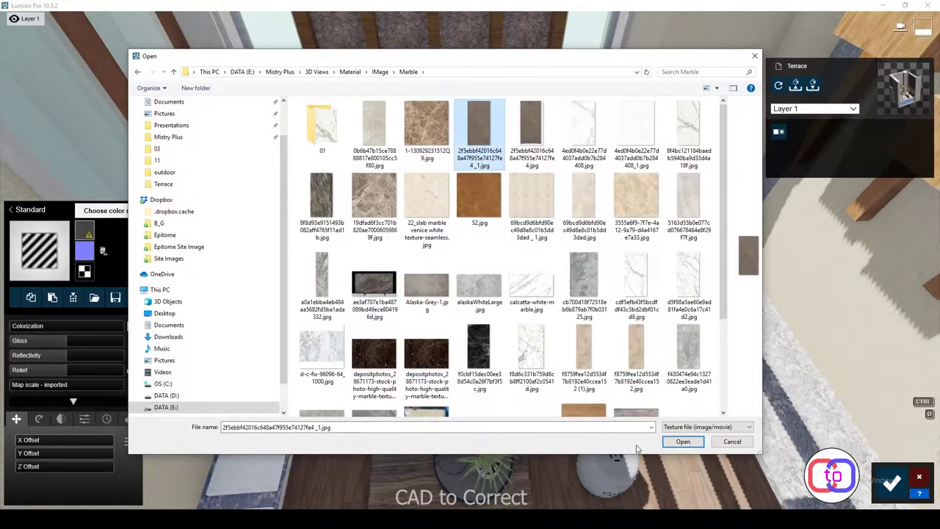
{"action": "left_click", "coordinate": [683, 441]}
{"action": "mouse_move", "coordinate": [67, 340]}
{"action": "left_mouse_down"}
{"action": "mouse_move", "coordinate": [38, 340]}
{"action": "mouse_move", "coordinate": [39, 359]}
{"action": "mouse_move", "coordinate": [18, 371]}
{"action": "mouse_move", "coordinate": [28, 389]}
{"action": "left_mouse_up"}
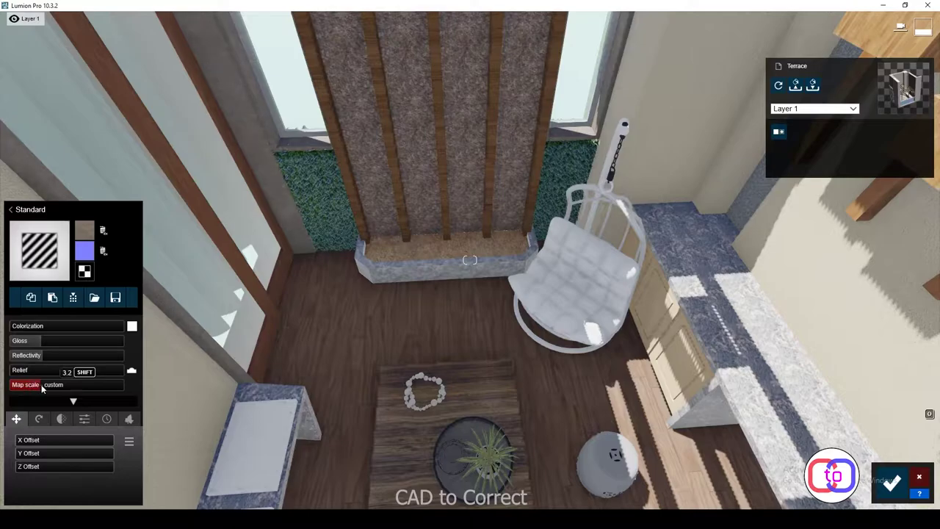
{"action": "left_click", "coordinate": [39, 419]}
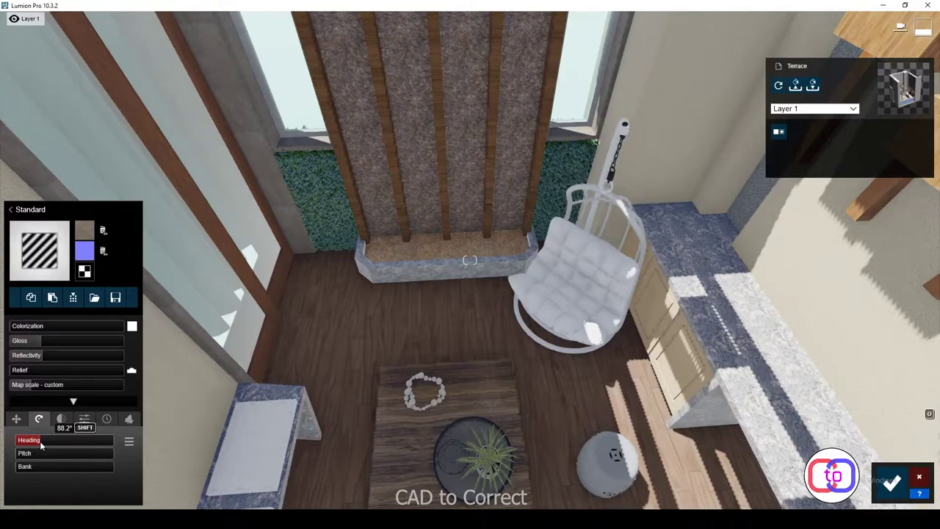
{"action": "left_click_drag", "start_coordinate": [43, 444], "coordinate": [42, 443]}
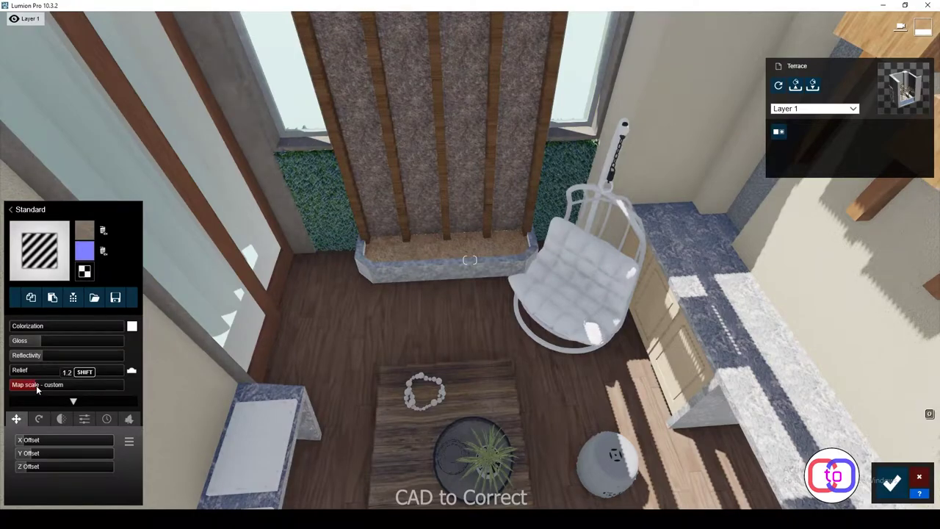
Review the Transparency, Settings and Weathering tabs and compare the Wood 024 and Wood Floor 035 materials
{"action": "scroll", "coordinate": [275, 337], "scroll_direction": "down", "scroll_amount": 3}
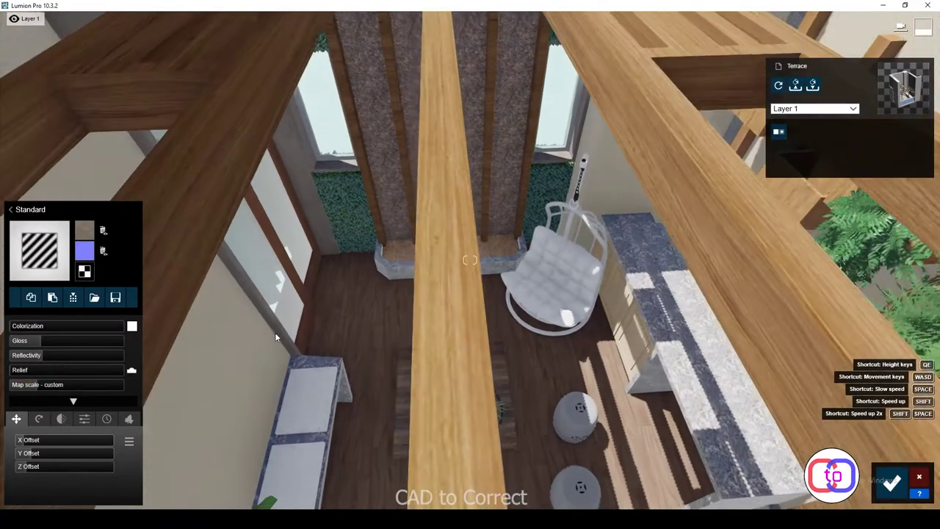
{"action": "right_click_drag", "start_coordinate": [275, 337], "coordinate": [87, 453]}
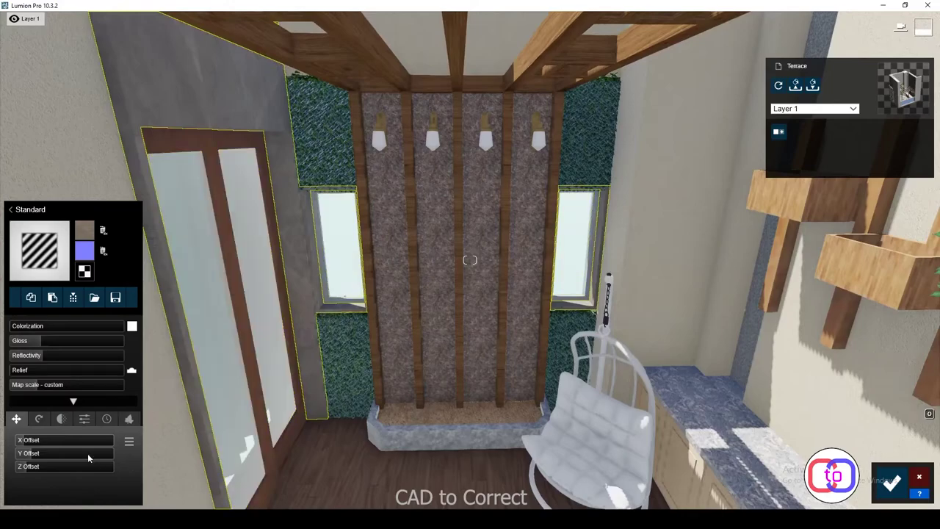
{"action": "left_click", "coordinate": [68, 417]}
{"action": "left_click", "coordinate": [84, 419]}
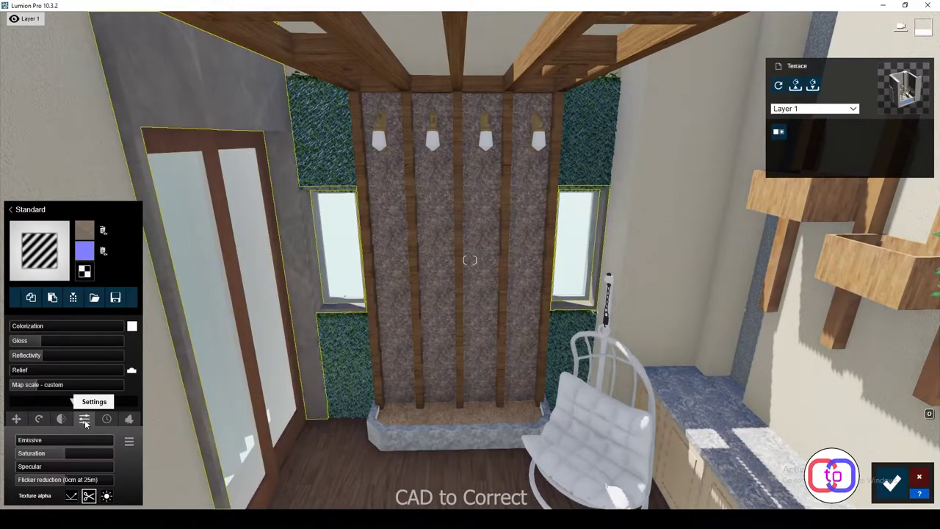
{"action": "left_click", "coordinate": [106, 419]}
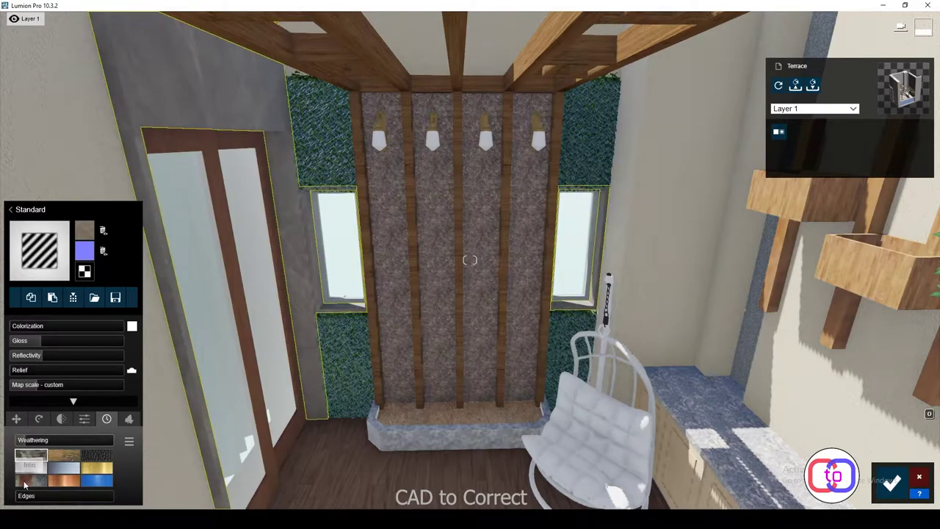
{"action": "left_click", "coordinate": [371, 332]}
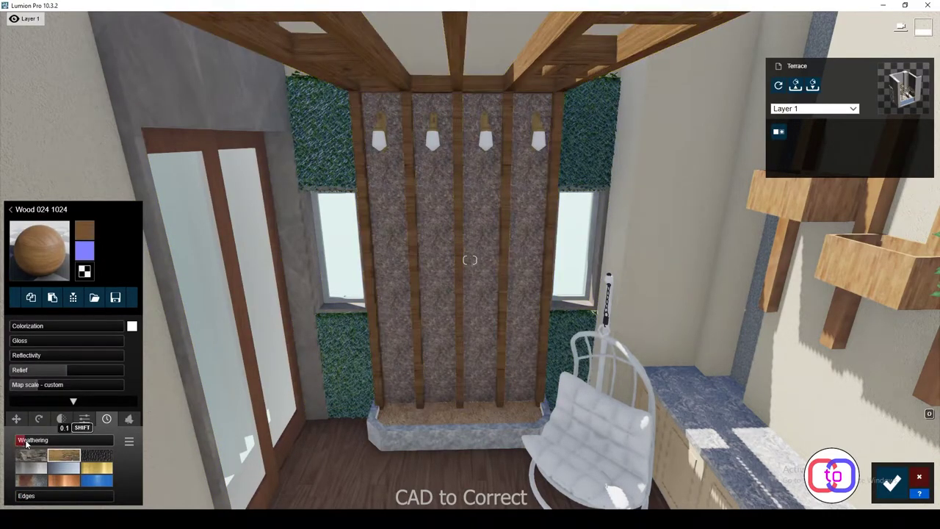
{"action": "left_click", "coordinate": [338, 440]}
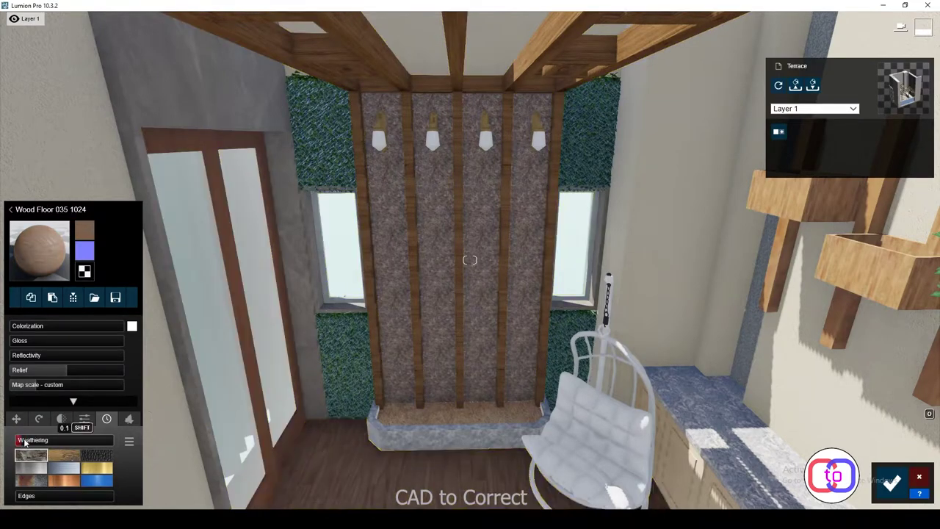
{"action": "left_click", "coordinate": [397, 103]}
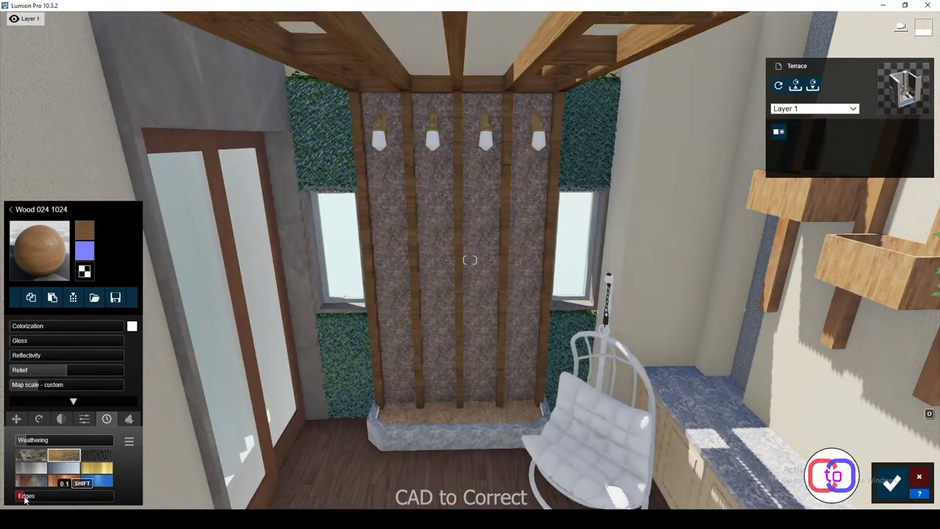
{"action": "scroll", "coordinate": [599, 453], "scroll_direction": "down", "scroll_amount": 3}
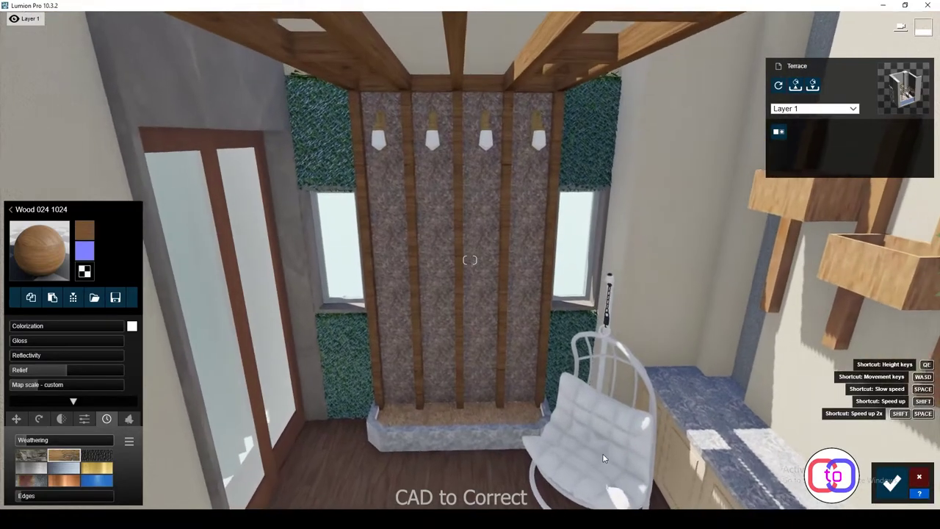
{"action": "scroll", "coordinate": [602, 453], "scroll_direction": "up", "scroll_amount": 3}
Apply a Standard material to the planter boxes from the material library
{"action": "left_click", "coordinate": [621, 414]}
{"action": "scroll", "coordinate": [484, 345], "scroll_direction": "down", "scroll_amount": 1}
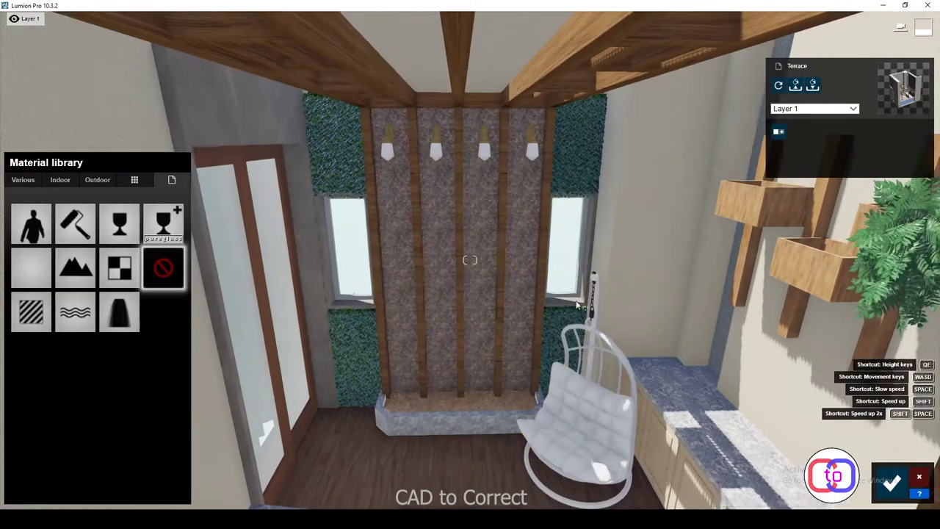
{"action": "left_click", "coordinate": [814, 264]}
{"action": "left_click", "coordinate": [33, 312]}
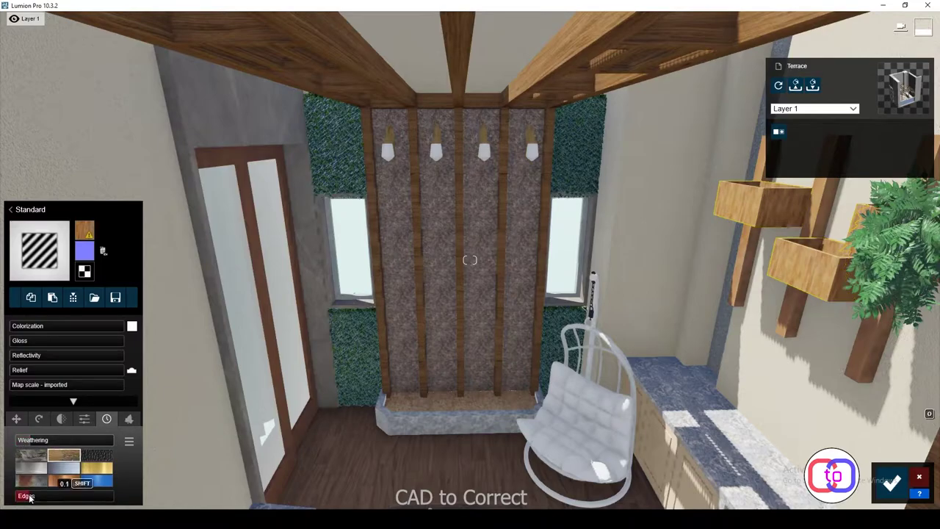
{"action": "scroll", "coordinate": [455, 279], "scroll_direction": "down", "scroll_amount": 5}
Select the balcony glass, then back out without changing its material
{"action": "left_click", "coordinate": [439, 463]}
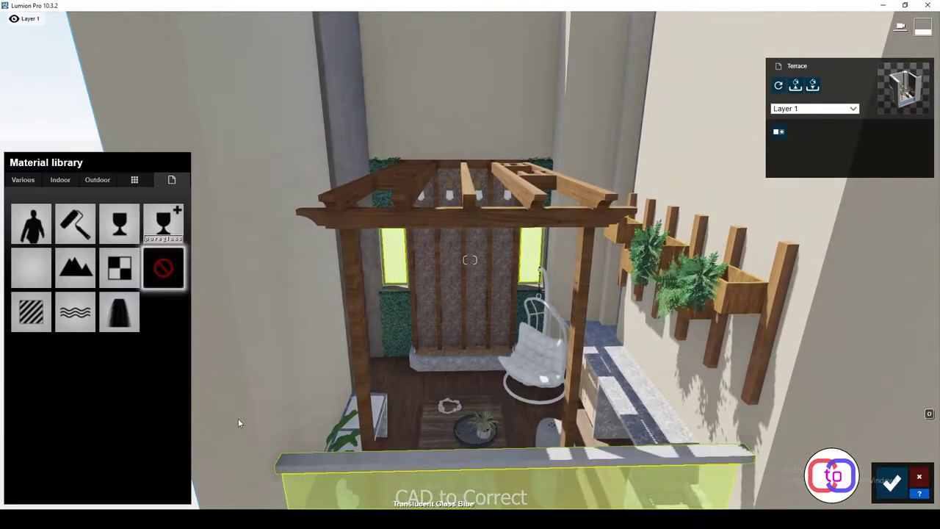
{"action": "scroll", "coordinate": [472, 363], "scroll_direction": "up", "scroll_amount": 3}
{"action": "scroll", "coordinate": [435, 304], "scroll_direction": "up", "scroll_amount": 3}
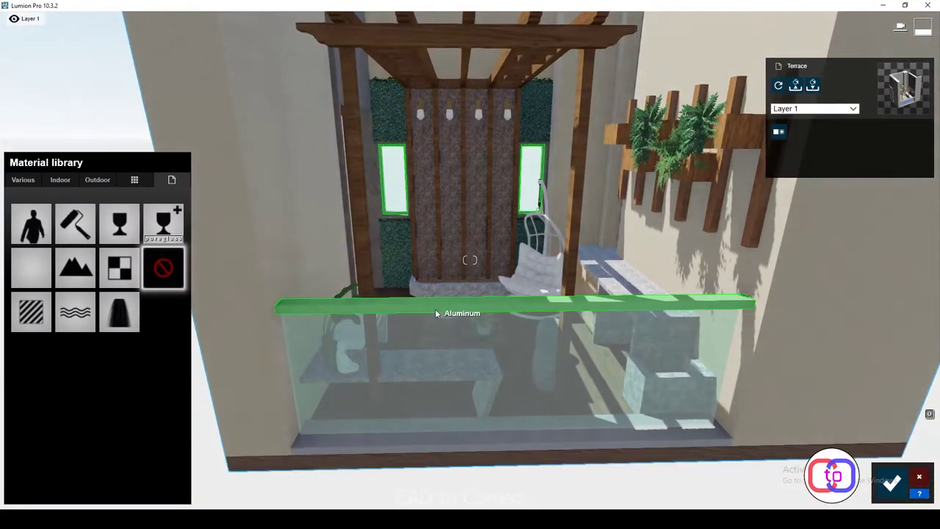
{"action": "scroll", "coordinate": [435, 313], "scroll_direction": "up", "scroll_amount": 3}
{"action": "key", "text": "Escape"}
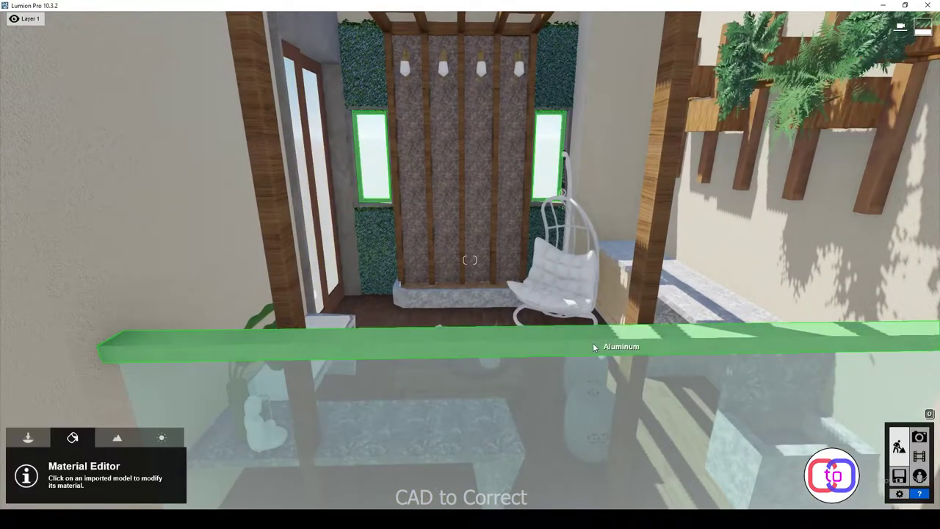
Apply Indoor > Metal > Chrome to the Aluminum rail and raise its reflectivity
{"action": "left_click", "coordinate": [593, 346]}
{"action": "left_click", "coordinate": [58, 179]}
{"action": "left_click", "coordinate": [135, 209]}
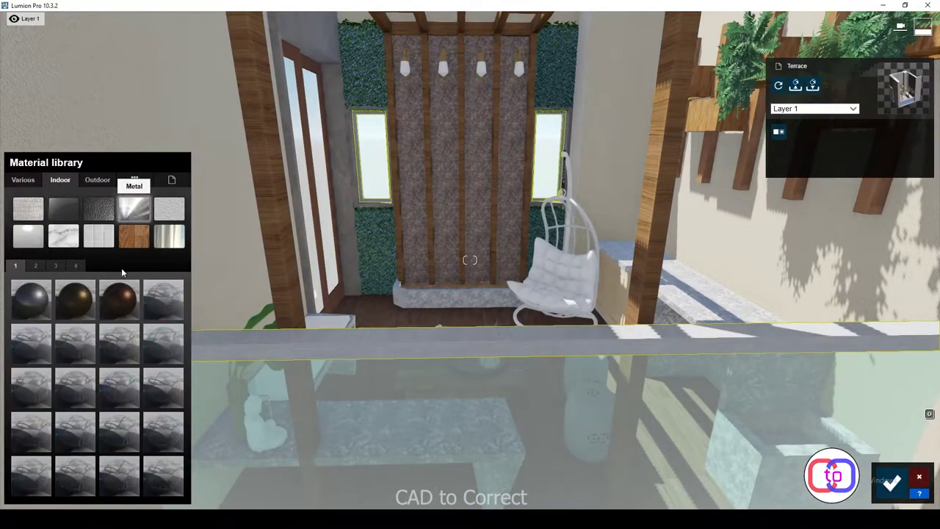
{"action": "left_click", "coordinate": [35, 265]}
{"action": "left_click", "coordinate": [163, 431]}
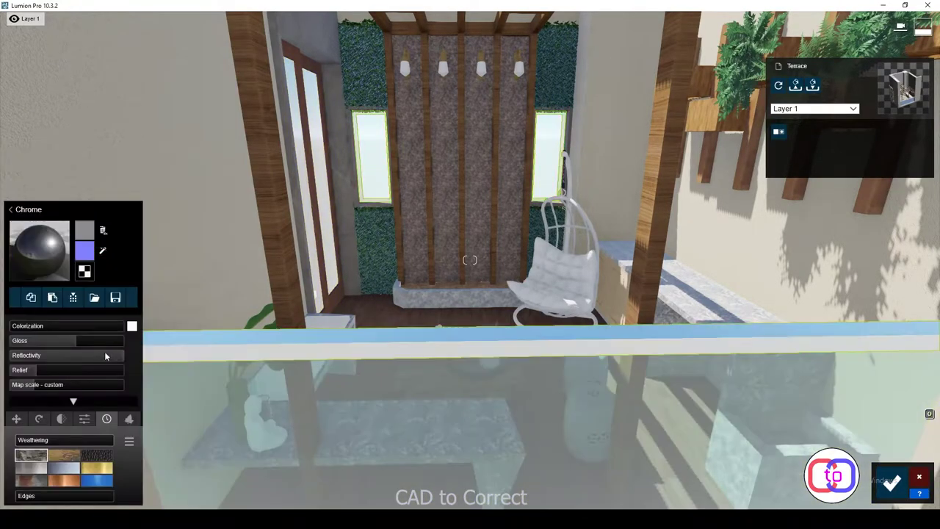
{"action": "left_click_drag", "start_coordinate": [65, 355], "coordinate": [109, 361]}
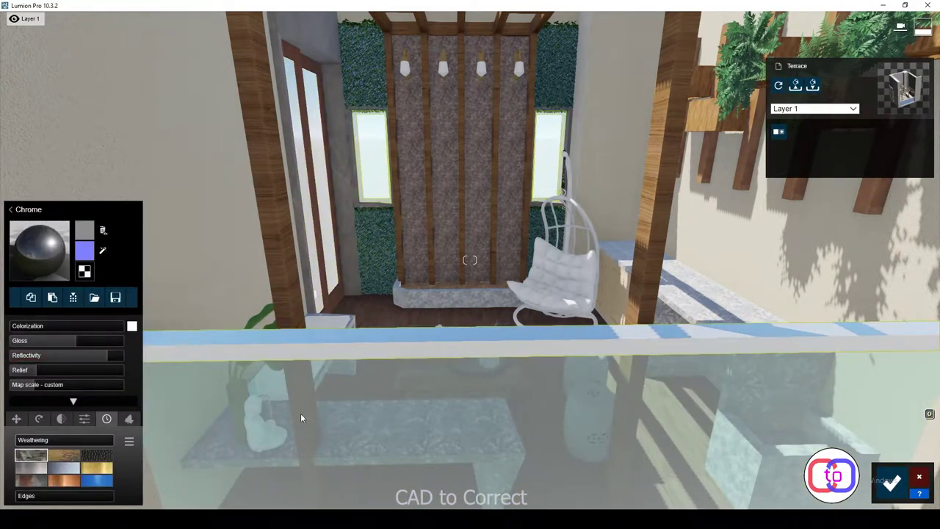
Confirm the material changes and switch to Photo mode
{"action": "left_click", "coordinate": [892, 482]}
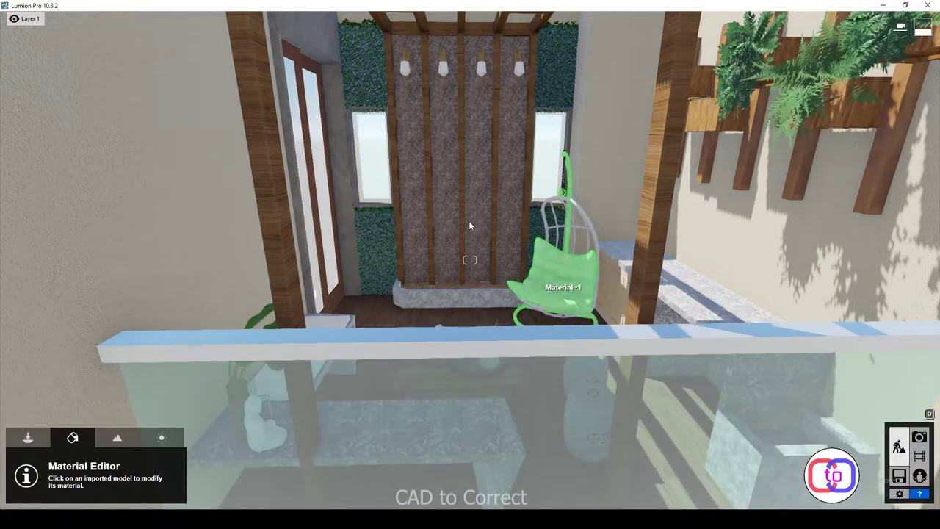
{"action": "scroll", "coordinate": [468, 226], "scroll_direction": "down", "scroll_amount": 5}
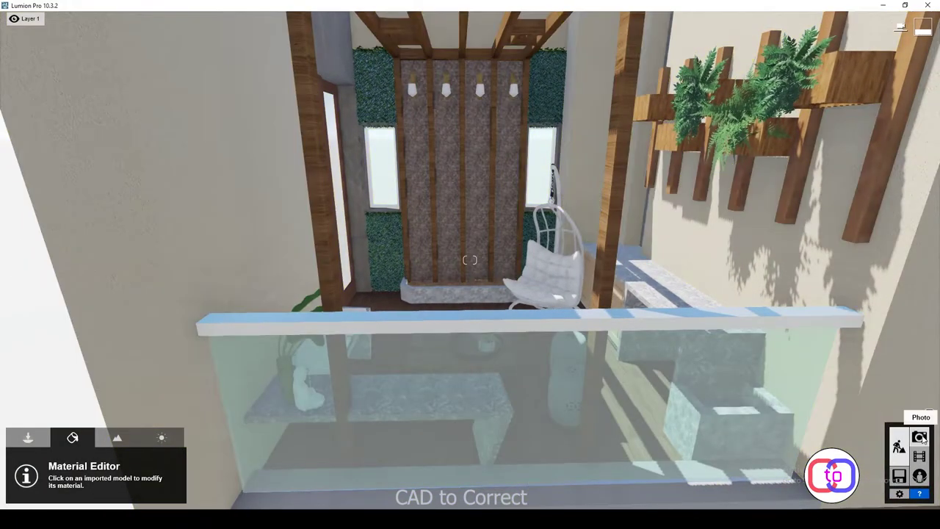
{"action": "left_click", "coordinate": [919, 438]}
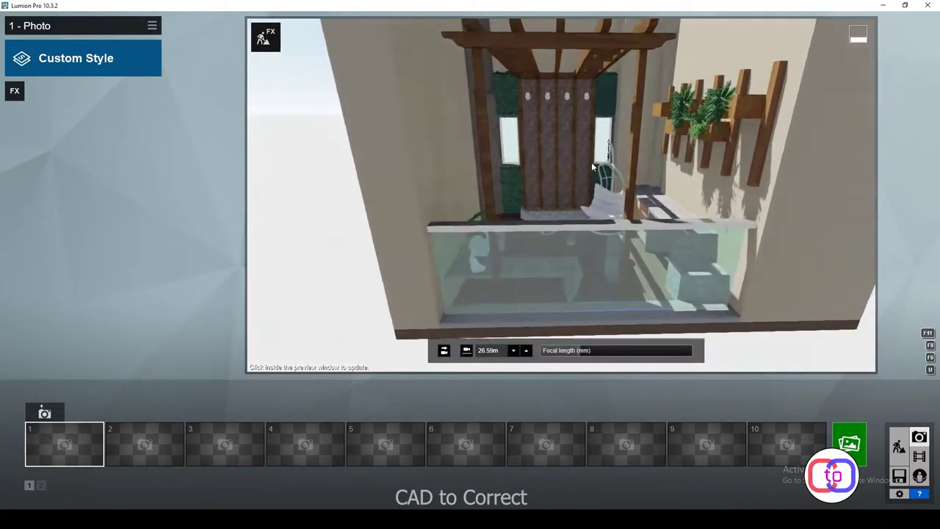
Tilt the photo camera down and adjust its height over the terrace
{"action": "right_click_drag", "start_coordinate": [589, 228], "coordinate": [597, 129]}
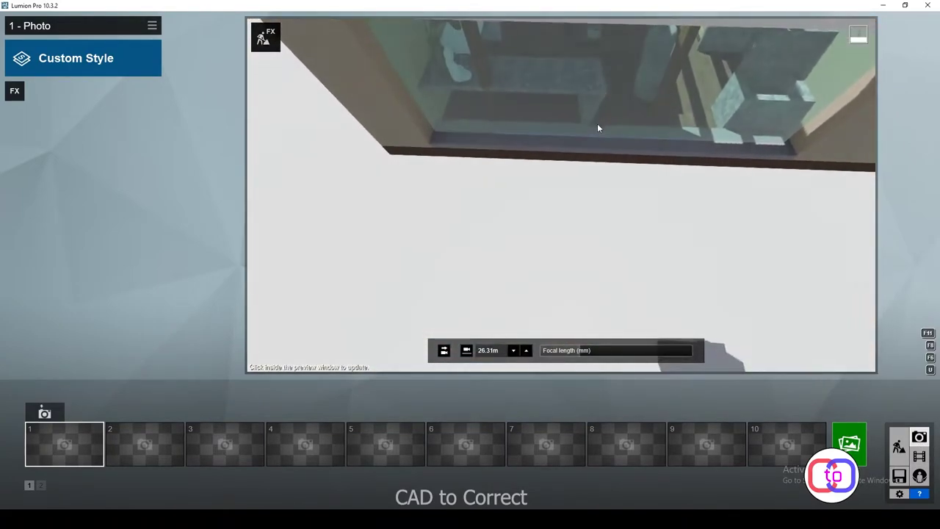
{"action": "scroll", "coordinate": [597, 125], "scroll_direction": "up", "scroll_amount": 3}
{"action": "scroll", "coordinate": [598, 124], "scroll_direction": "up", "scroll_amount": 3}
{"action": "scroll", "coordinate": [598, 122], "scroll_direction": "up", "scroll_amount": 3}
{"action": "scroll", "coordinate": [598, 122], "scroll_direction": "up", "scroll_amount": 3}
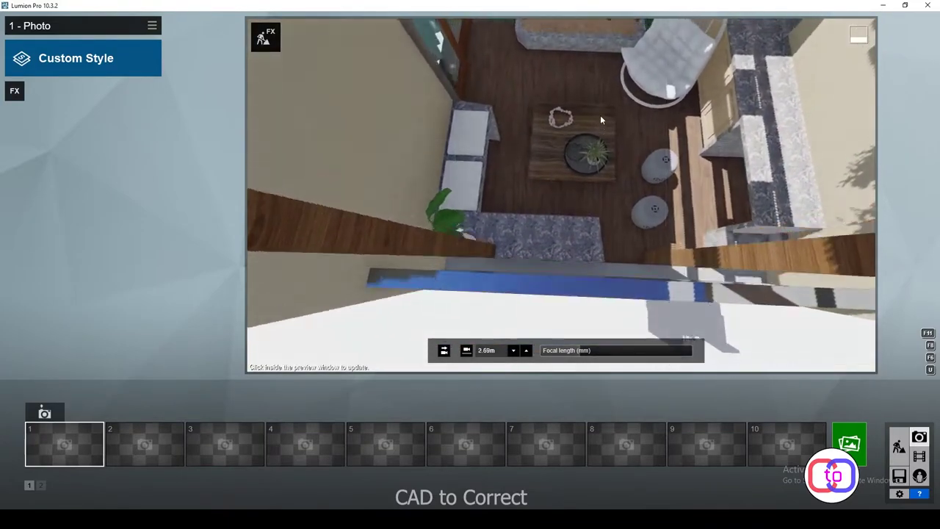
{"action": "scroll", "coordinate": [600, 119], "scroll_direction": "down", "scroll_amount": 2}
{"action": "scroll", "coordinate": [602, 110], "scroll_direction": "down", "scroll_amount": 2}
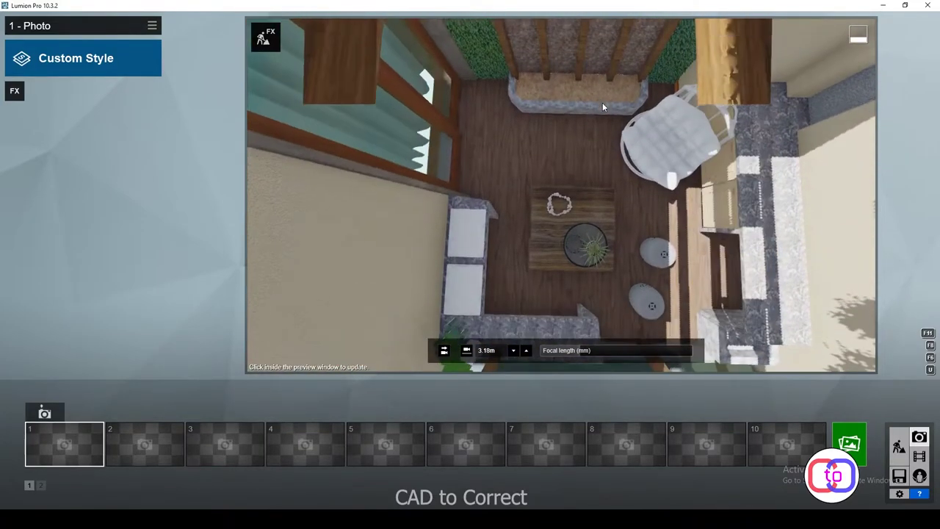
{"action": "scroll", "coordinate": [665, 130], "scroll_direction": "down", "scroll_amount": 1}
{"action": "scroll", "coordinate": [665, 131], "scroll_direction": "down", "scroll_amount": 1}
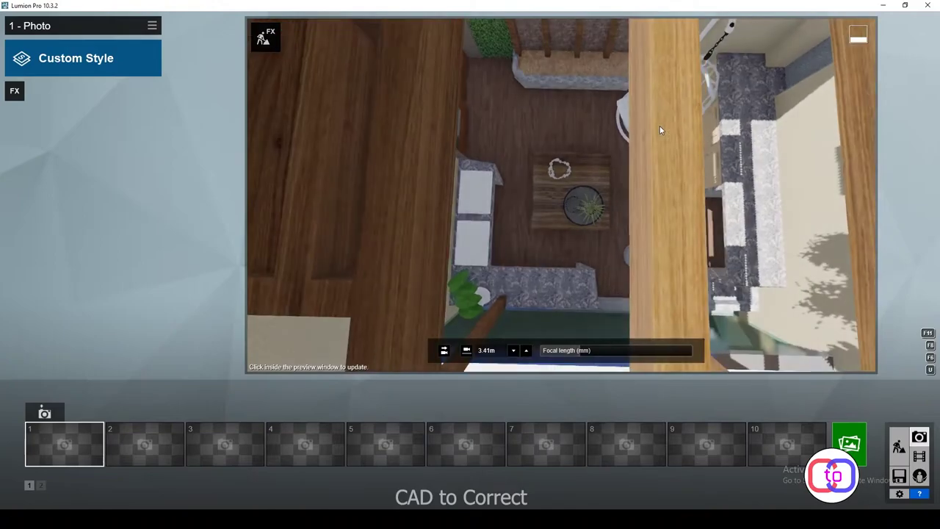
Slide the camera with WASD to frame the terrace room from overhead
{"action": "key", "text": "d"}
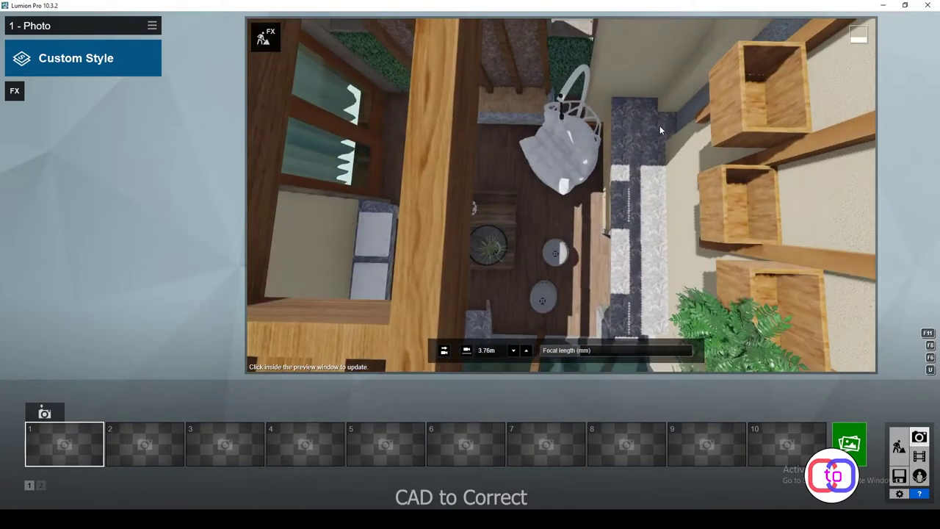
{"action": "key", "text": "w"}
{"action": "key", "text": "a"}
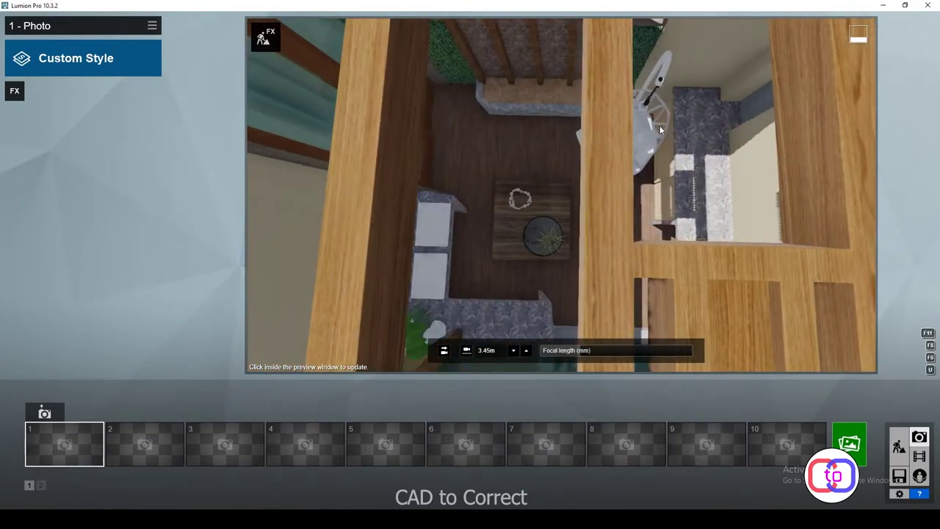
{"action": "key", "text": "s"}
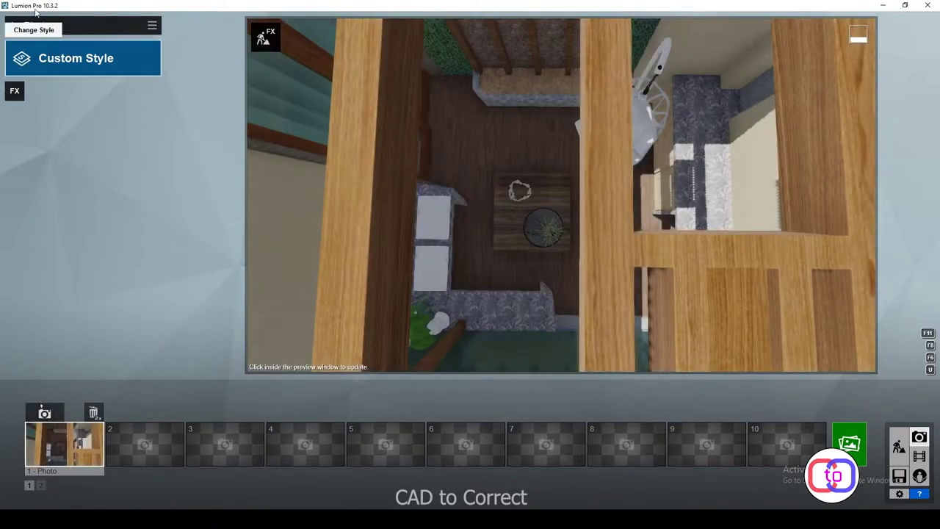
Apply the Daytime style to the photo
{"action": "left_click", "coordinate": [14, 90]}
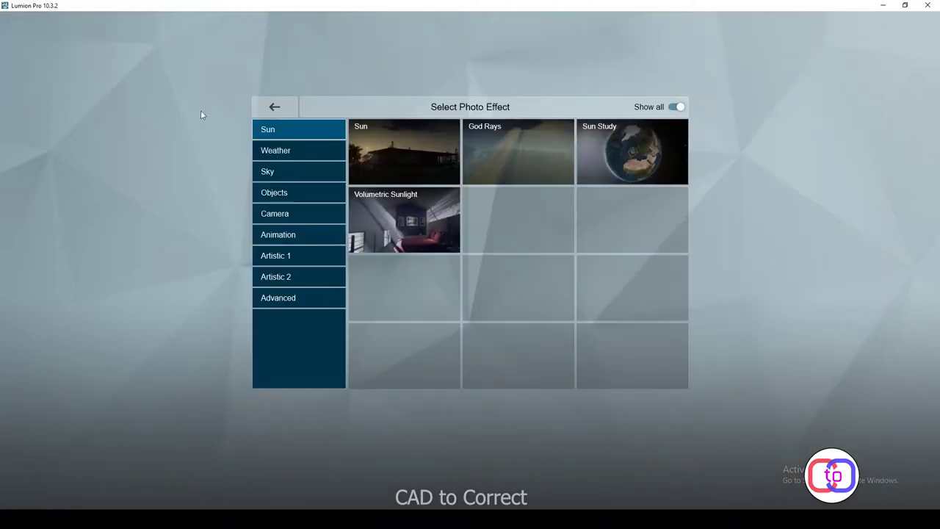
{"action": "left_click", "coordinate": [295, 103]}
{"action": "left_click", "coordinate": [39, 50]}
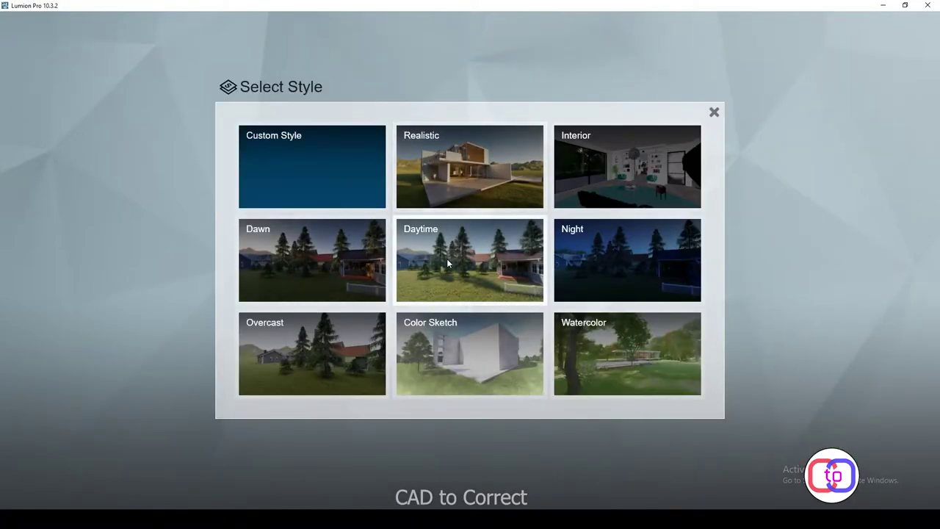
{"action": "left_click", "coordinate": [446, 258]}
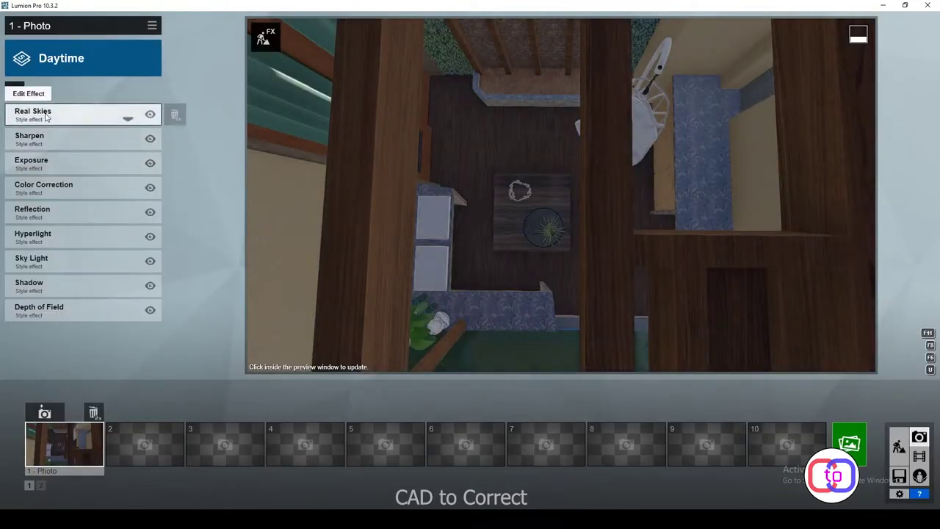
Rotate the Real Skies heading, pick a Clear sky, and show the Weather effects
{"action": "left_click", "coordinate": [45, 116]}
{"action": "mouse_move", "coordinate": [92, 173]}
{"action": "left_mouse_down"}
{"action": "mouse_move", "coordinate": [157, 181]}
{"action": "mouse_move", "coordinate": [112, 178]}
{"action": "mouse_move", "coordinate": [136, 177]}
{"action": "left_mouse_up"}
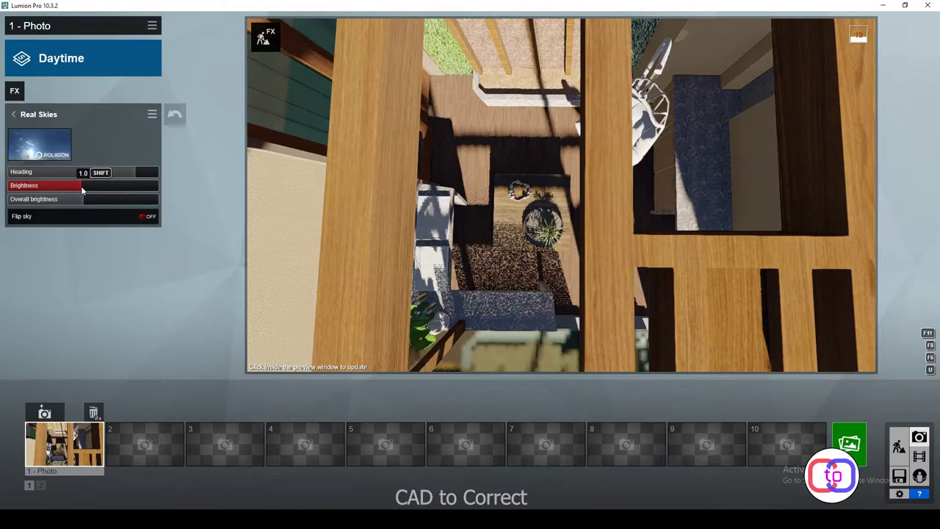
{"action": "left_click", "coordinate": [40, 145]}
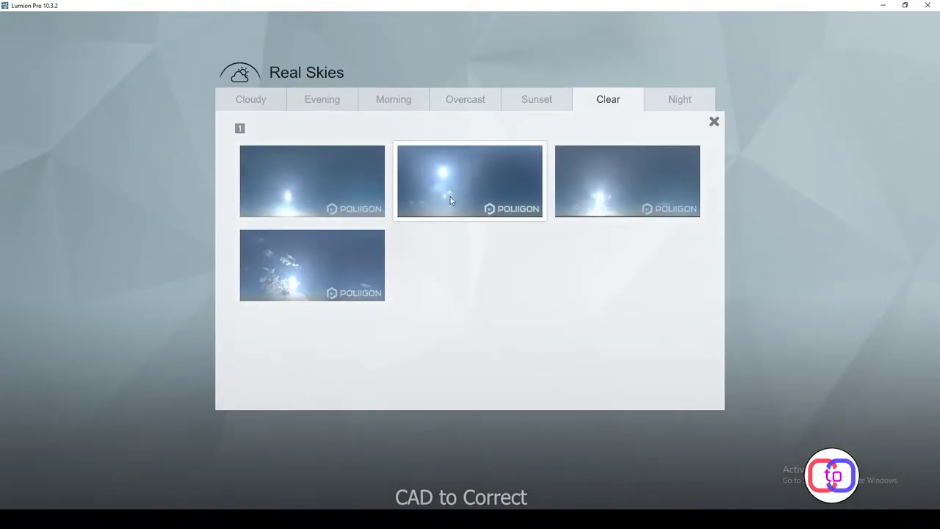
{"action": "left_click", "coordinate": [451, 199]}
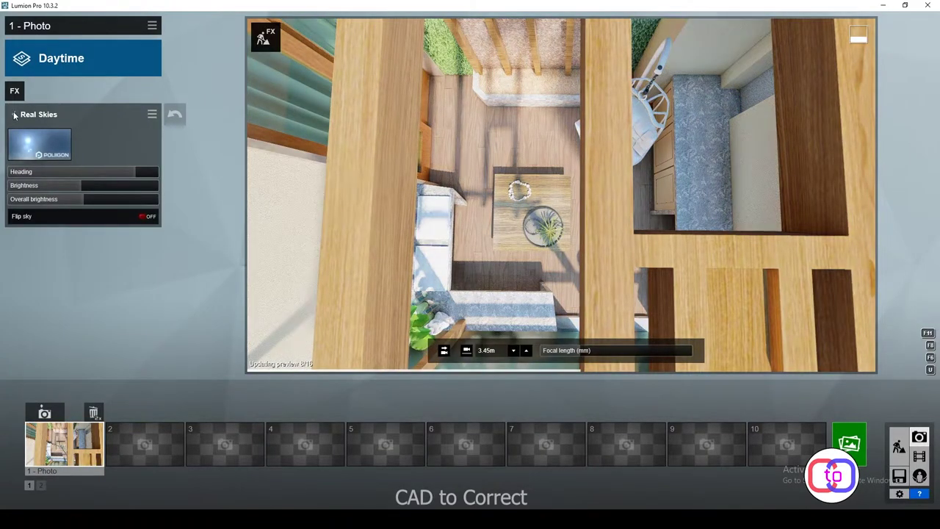
{"action": "left_click", "coordinate": [15, 115]}
{"action": "left_click", "coordinate": [15, 91]}
{"action": "left_click", "coordinate": [314, 153]}
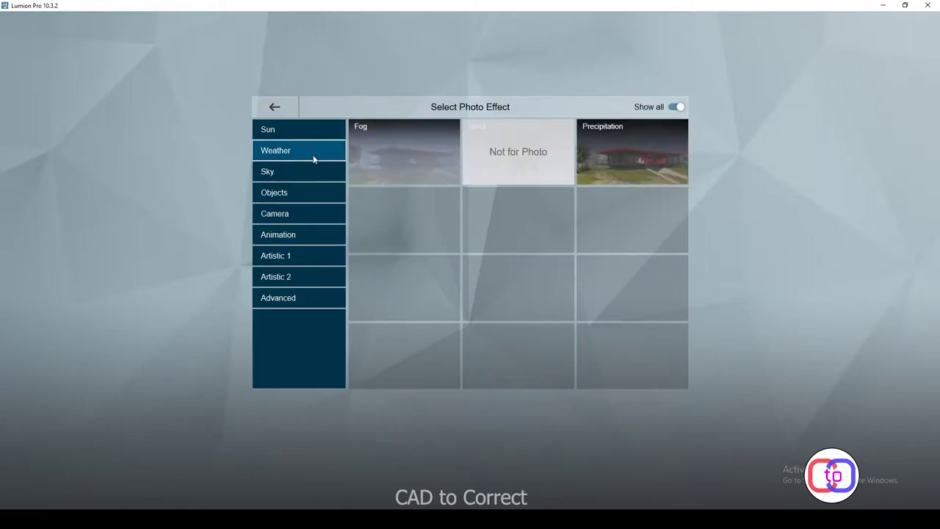
Add a Precipitation effect shifted from rain toward snow
{"action": "left_click", "coordinate": [632, 153]}
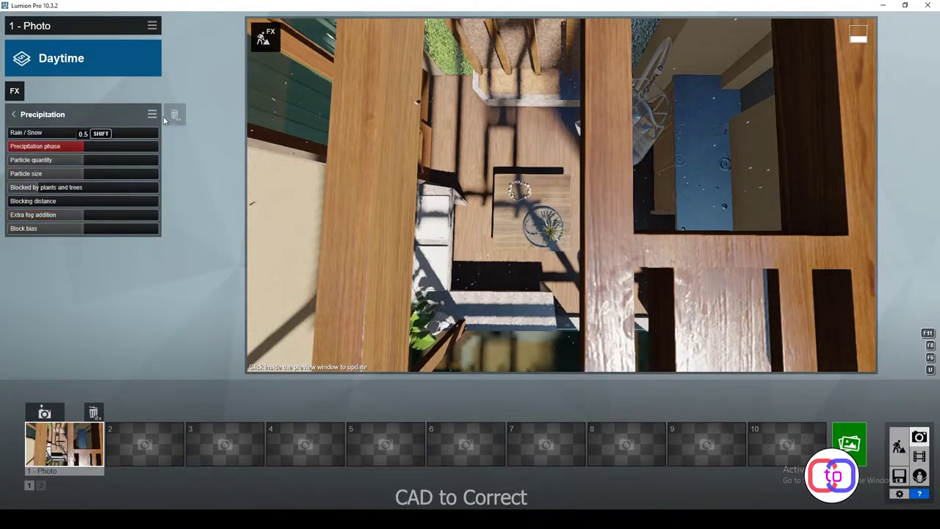
{"action": "left_click", "coordinate": [19, 137]}
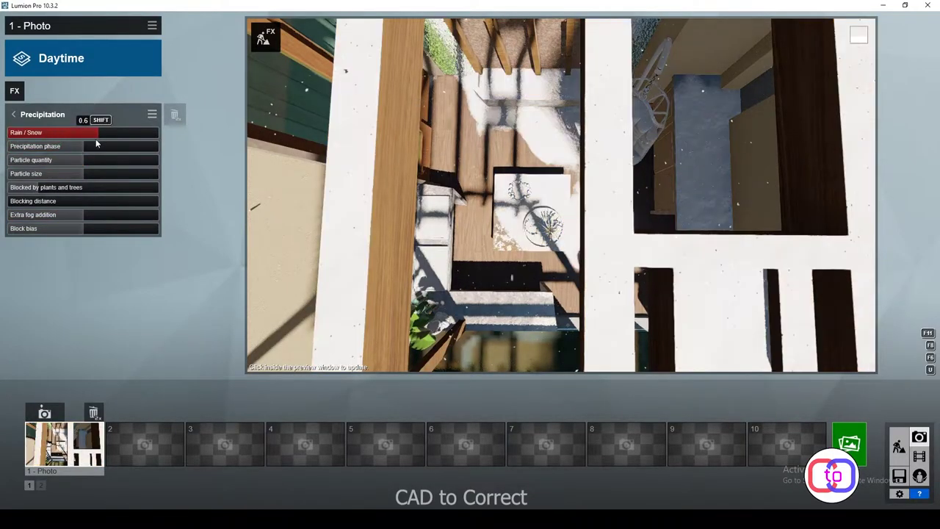
{"action": "left_click", "coordinate": [14, 91]}
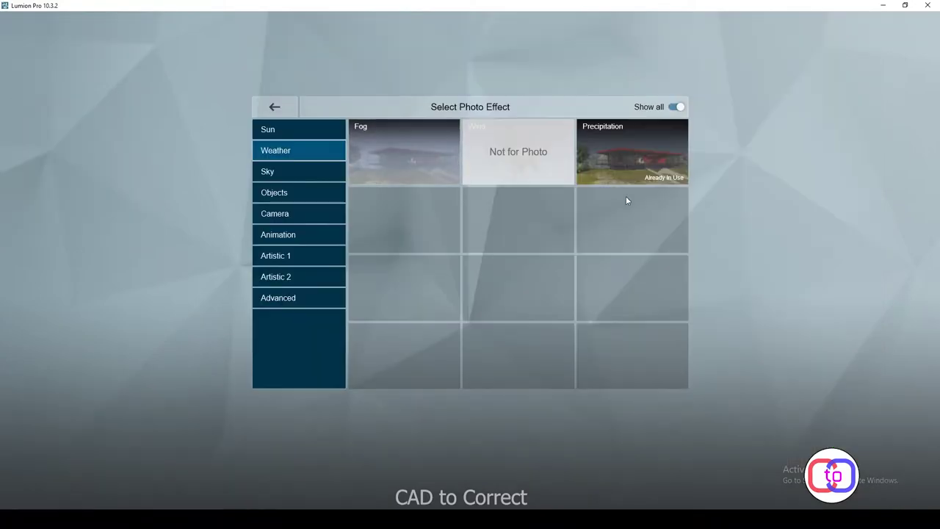
Try the Camera 2-Point Perspective effect at zero amount, then switch it off and remove it
{"action": "left_click", "coordinate": [307, 179]}
{"action": "left_click", "coordinate": [307, 195]}
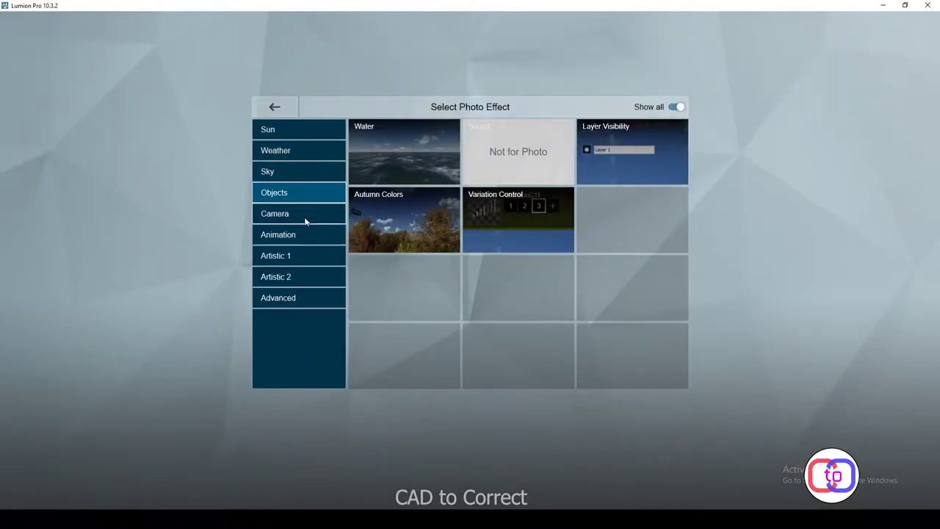
{"action": "left_click", "coordinate": [303, 219]}
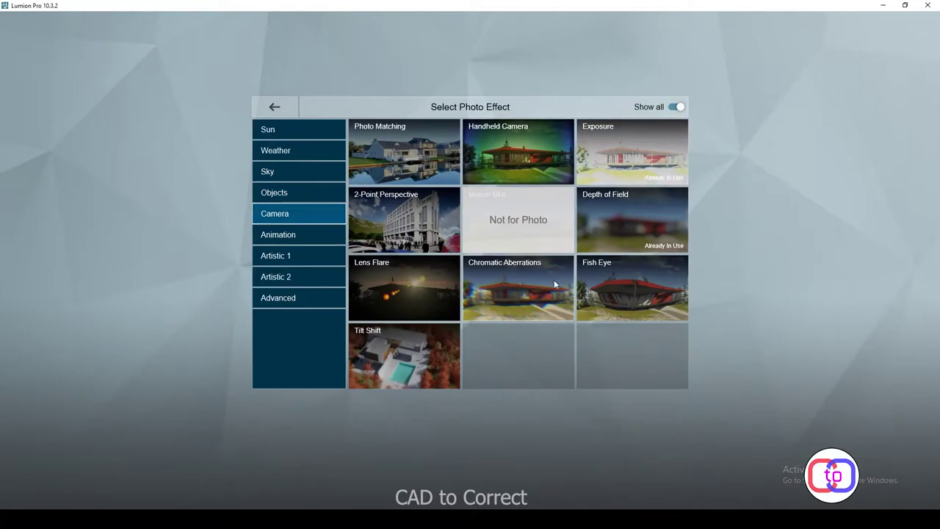
{"action": "left_click", "coordinate": [378, 202]}
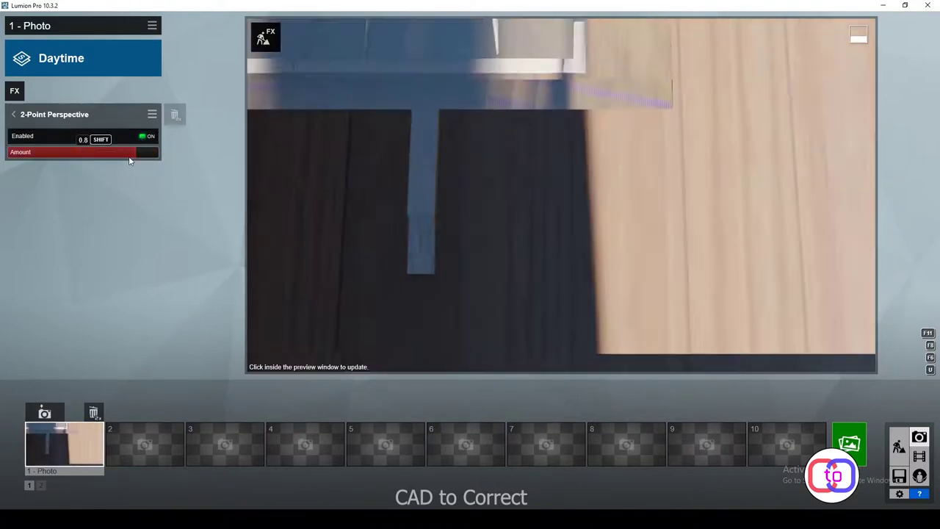
{"action": "left_click_drag", "start_coordinate": [129, 154], "coordinate": [7, 173]}
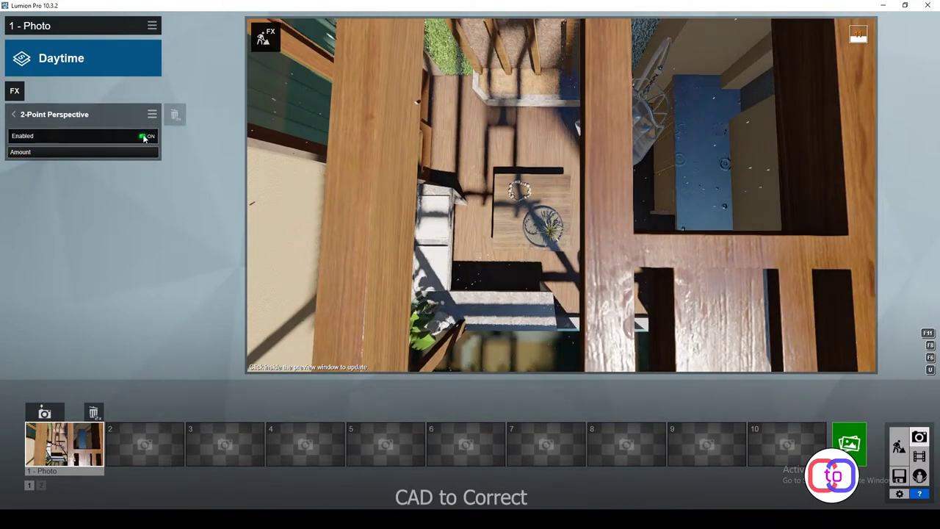
{"action": "left_click", "coordinate": [144, 136]}
{"action": "left_click", "coordinate": [175, 114]}
Add the Advanced Near Clip Plane effect with a distance of about 0.8 m
{"action": "left_click", "coordinate": [15, 90]}
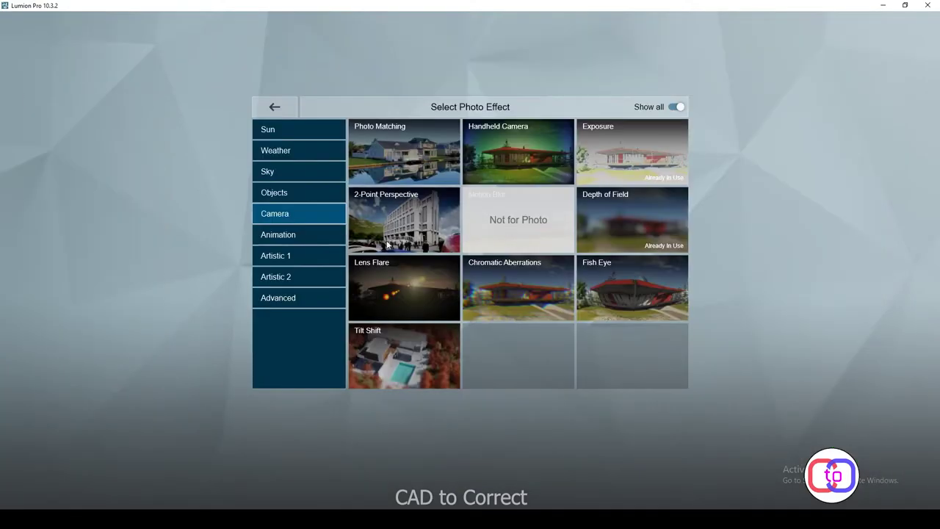
{"action": "left_click", "coordinate": [312, 235]}
{"action": "left_click", "coordinate": [303, 253]}
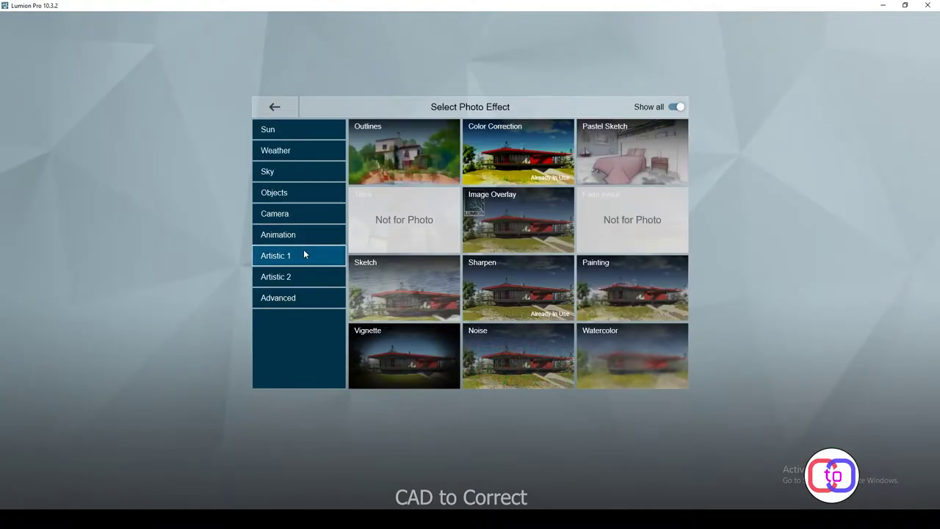
{"action": "left_click", "coordinate": [302, 283]}
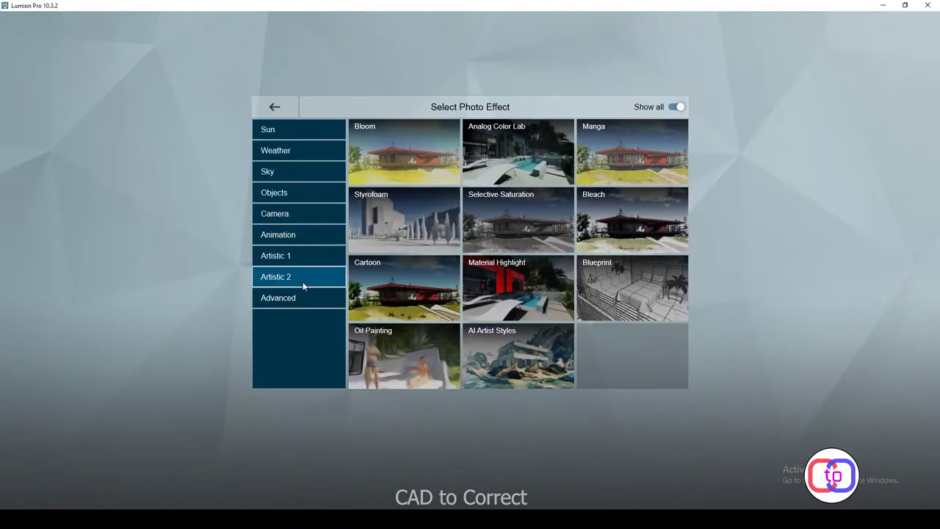
{"action": "left_click", "coordinate": [297, 300]}
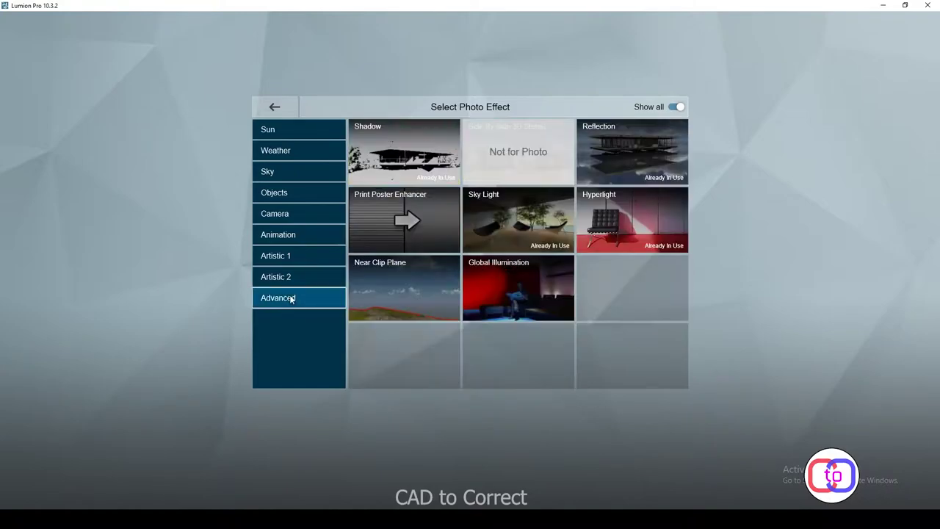
{"action": "left_click", "coordinate": [410, 290]}
{"action": "left_click", "coordinate": [84, 132]}
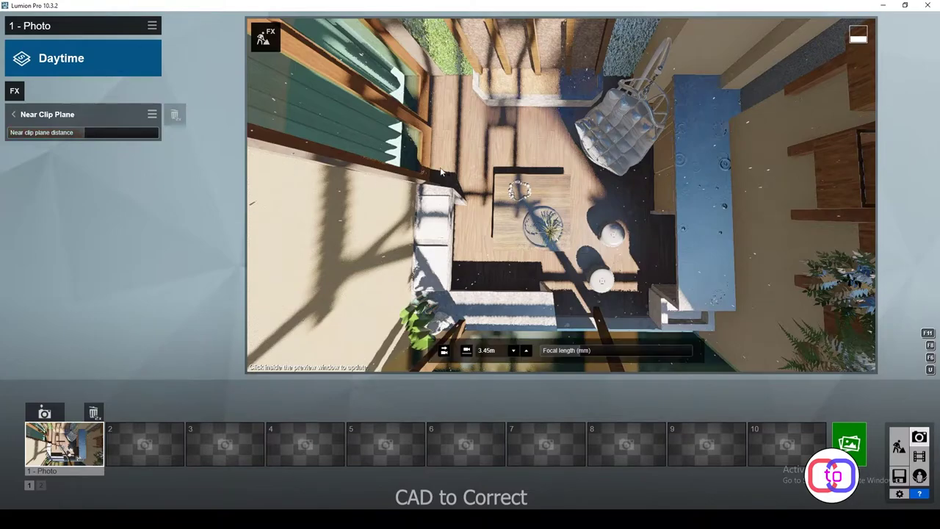
Fine-tune the top-down framing and store it as photo 1
{"action": "right_click_drag", "start_coordinate": [558, 221], "coordinate": [565, 235]}
{"action": "right_click_drag", "start_coordinate": [561, 194], "coordinate": [561, 194]}
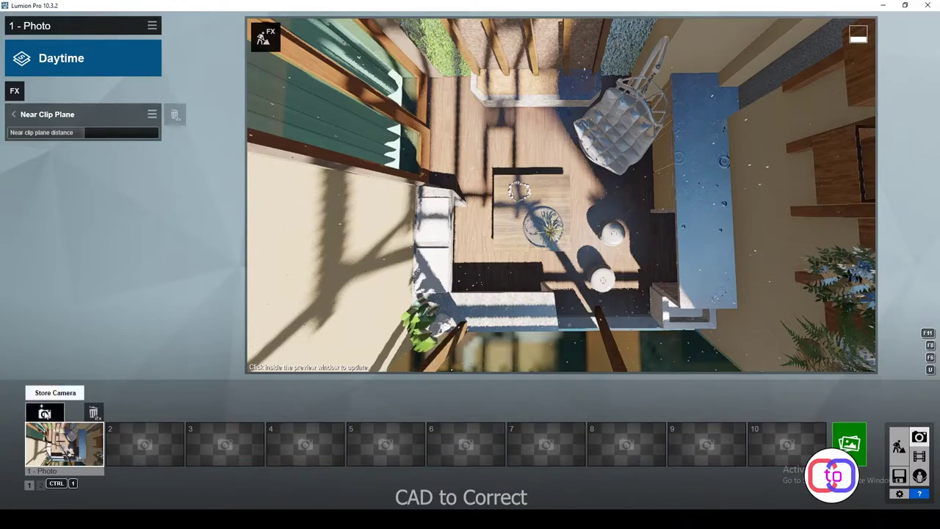
{"action": "left_click", "coordinate": [44, 412]}
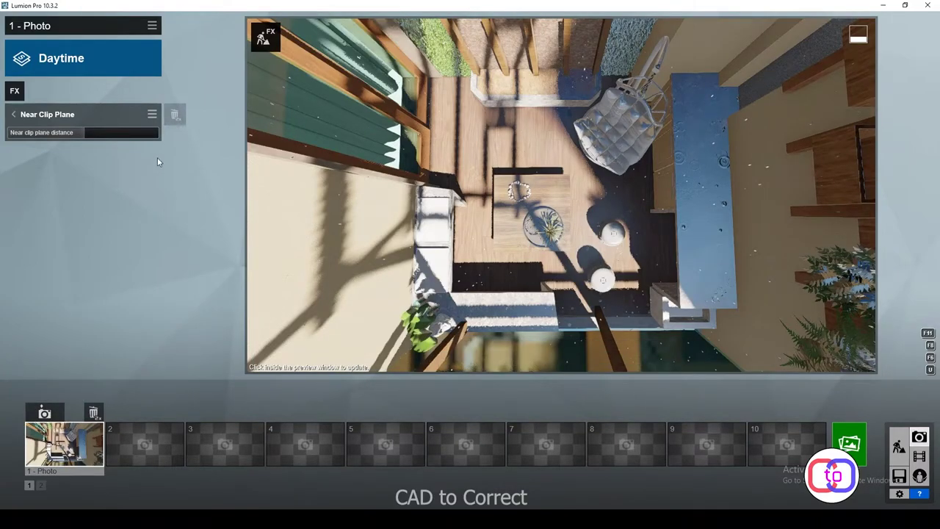
Turn off the Precipitation effect
{"action": "left_click", "coordinate": [14, 115]}
{"action": "left_click", "coordinate": [150, 139]}
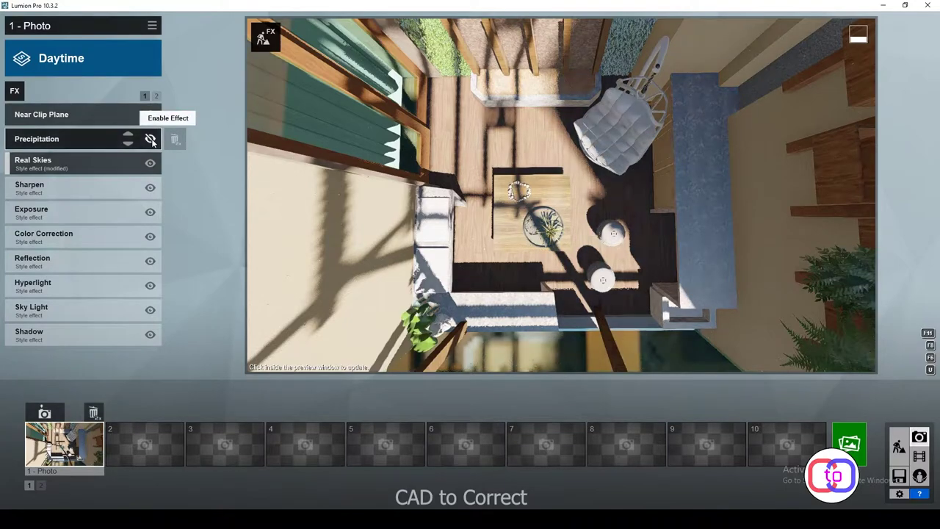
{"action": "left_click", "coordinate": [899, 445]}
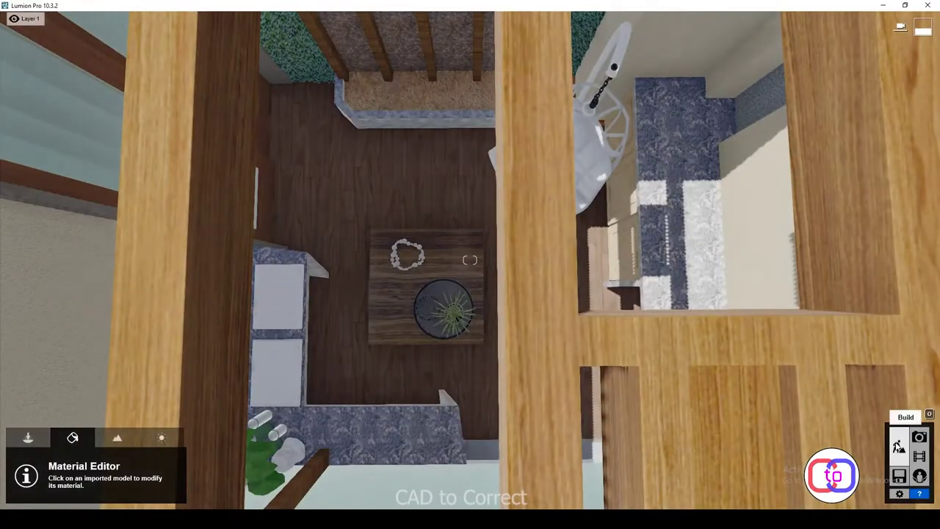
{"action": "left_click", "coordinate": [917, 437]}
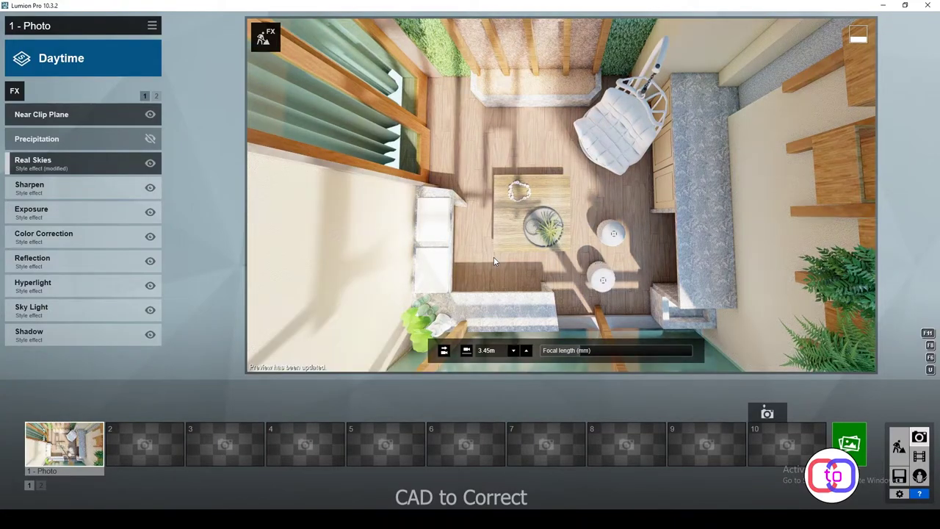
Lower the photo's Exposure and move to the second photo slot
{"action": "left_click", "coordinate": [44, 211]}
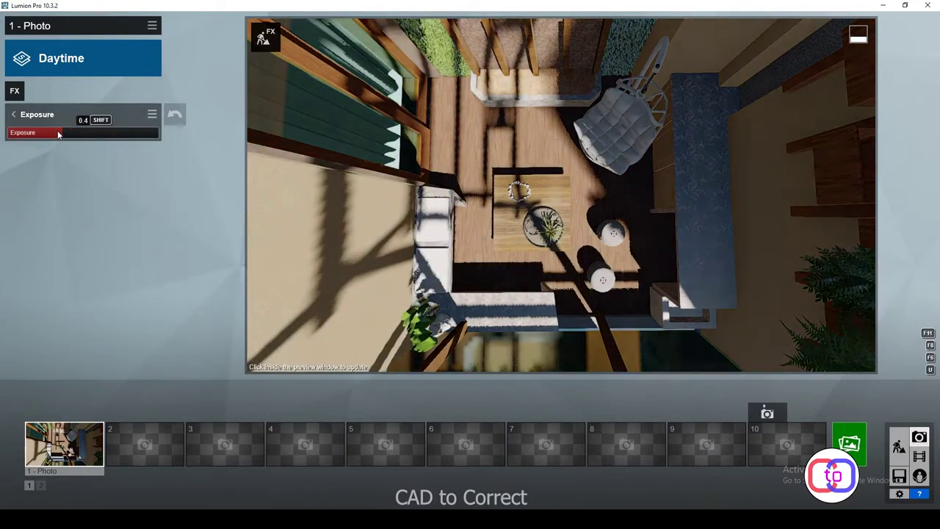
{"action": "left_click_drag", "start_coordinate": [83, 133], "coordinate": [68, 133]}
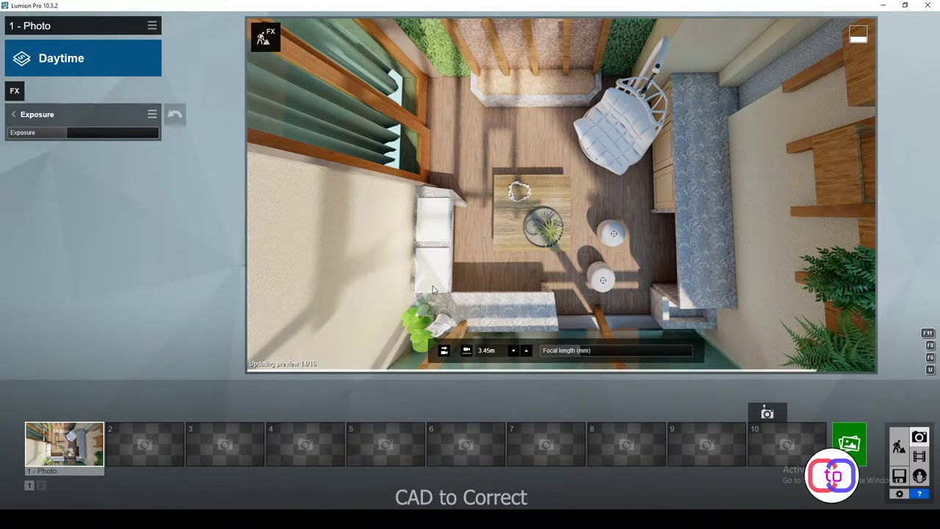
{"action": "left_click", "coordinate": [14, 114]}
{"action": "left_click", "coordinate": [129, 434]}
Store the view to photo 2 and give it the Overcast style with a different overcast sky
{"action": "left_click", "coordinate": [124, 412]}
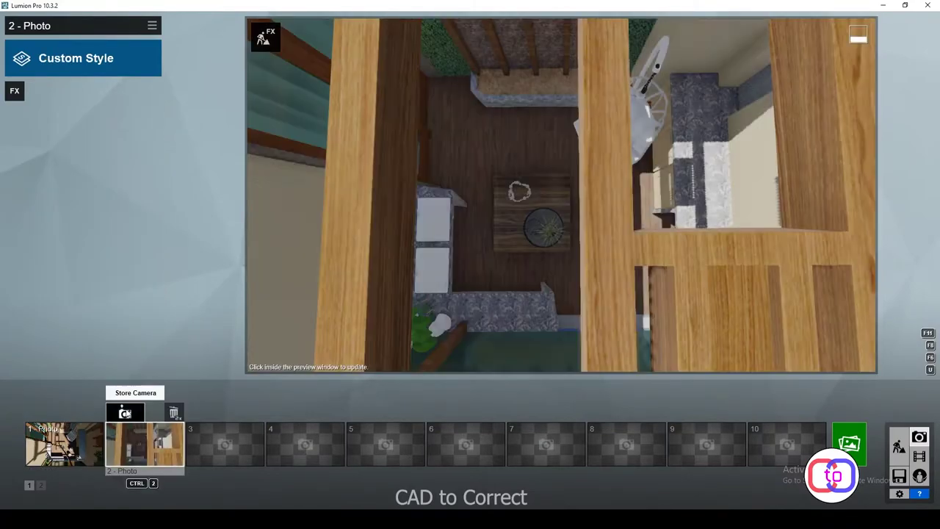
{"action": "left_click", "coordinate": [73, 58]}
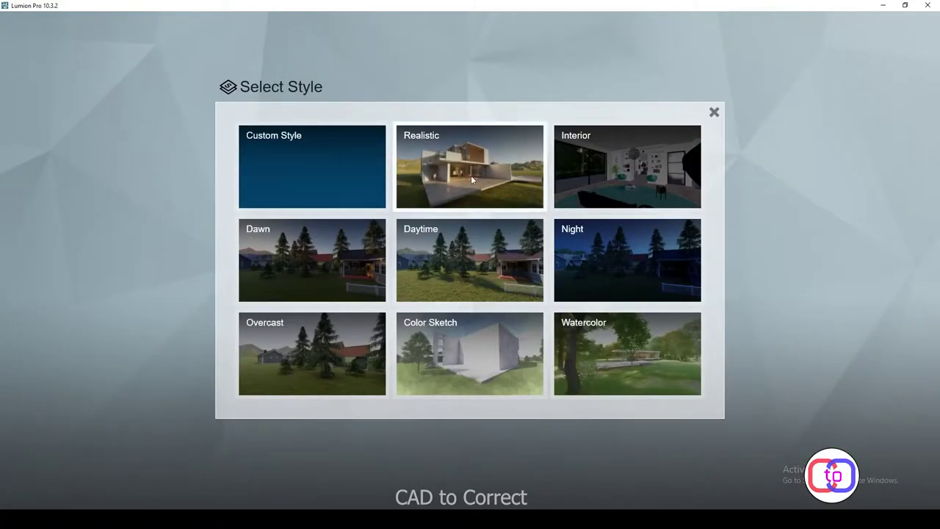
{"action": "left_click", "coordinate": [360, 320]}
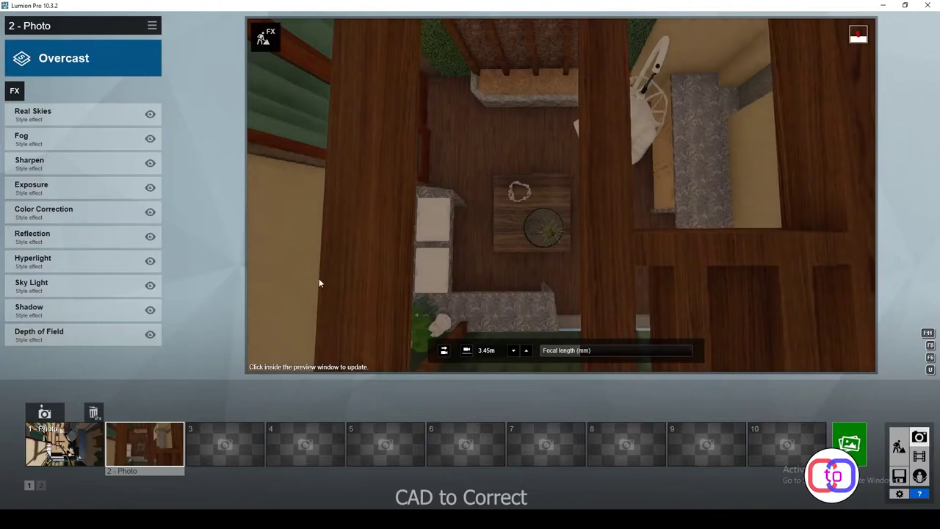
{"action": "left_click", "coordinate": [70, 116]}
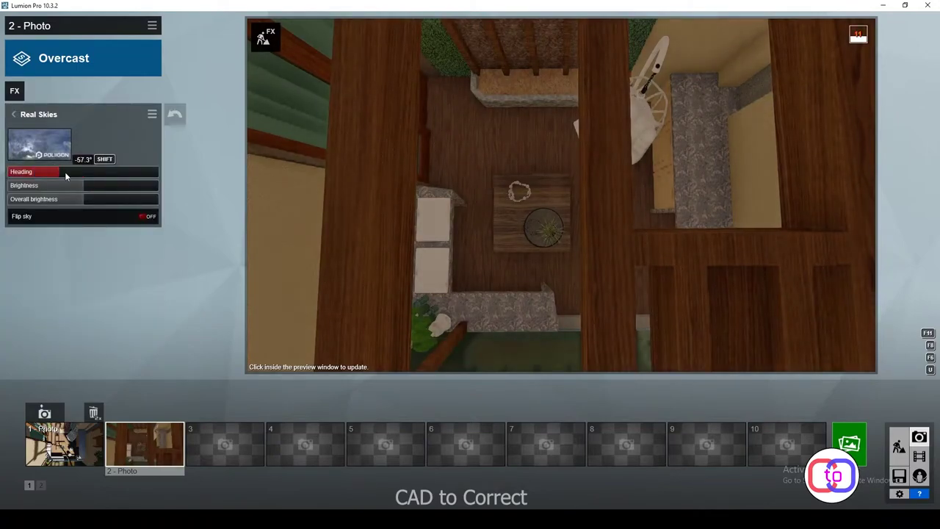
{"action": "left_click", "coordinate": [44, 147]}
{"action": "left_click", "coordinate": [473, 192]}
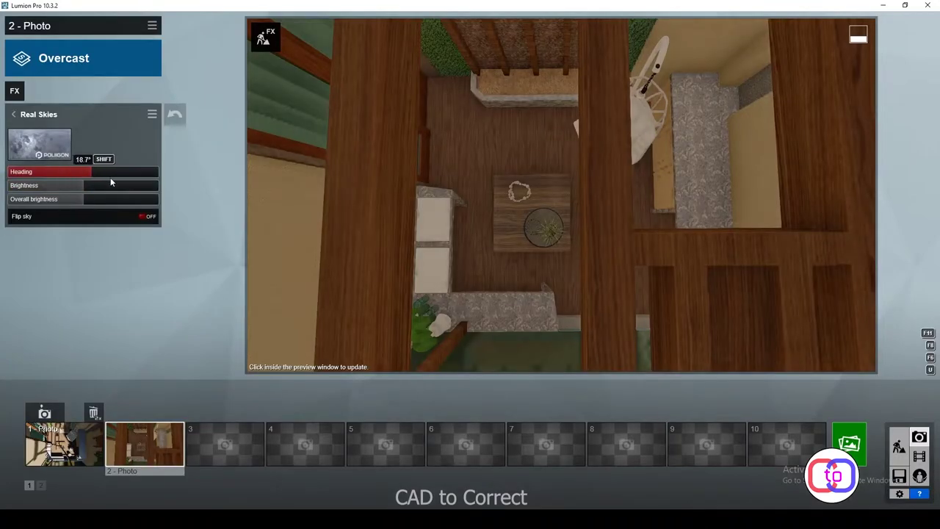
{"action": "left_click", "coordinate": [13, 113]}
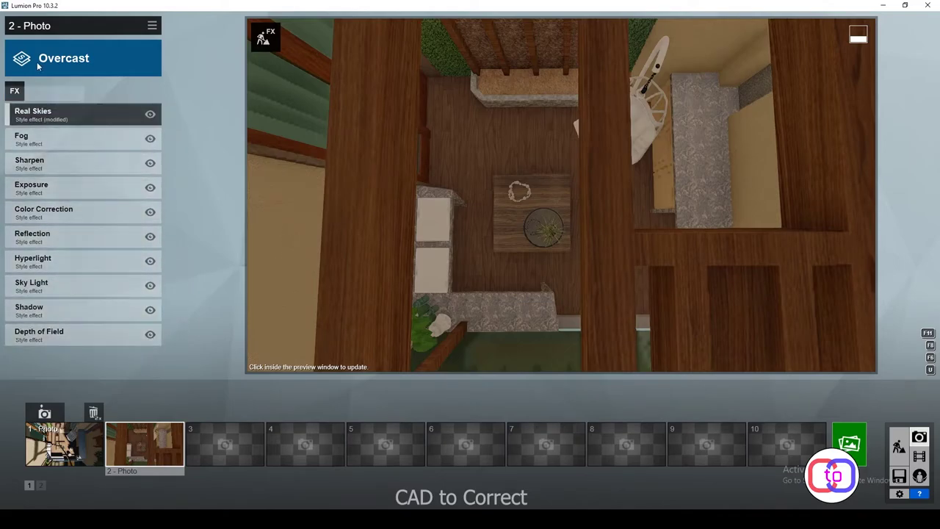
Switch photo 2 to the Dawn style and rotate its Real Skies heading to about -68°
{"action": "left_click", "coordinate": [63, 58]}
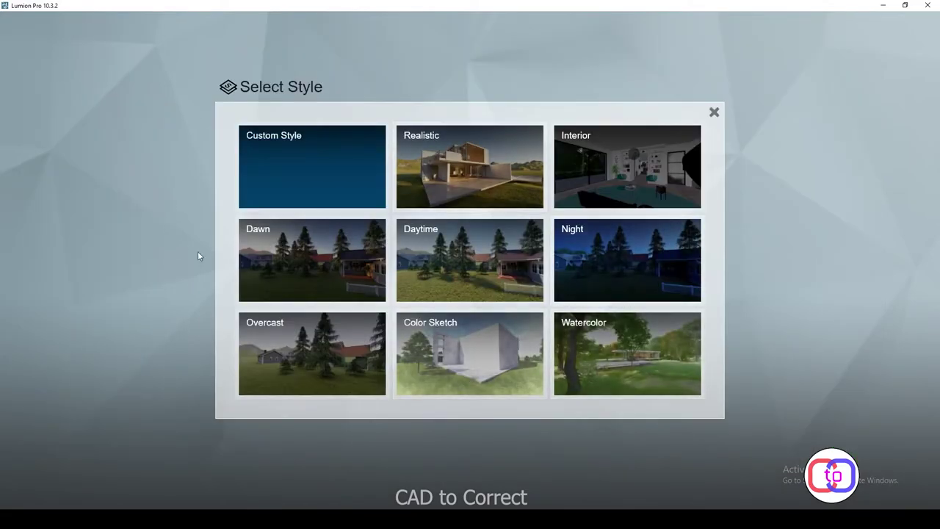
{"action": "left_click", "coordinate": [341, 272]}
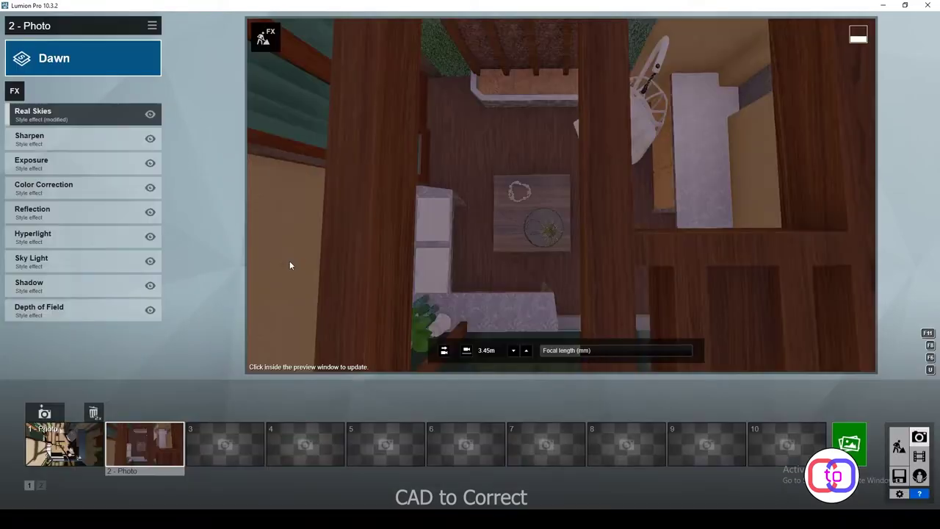
{"action": "left_click", "coordinate": [58, 115]}
{"action": "left_click_drag", "start_coordinate": [135, 179], "coordinate": [2, 174]}
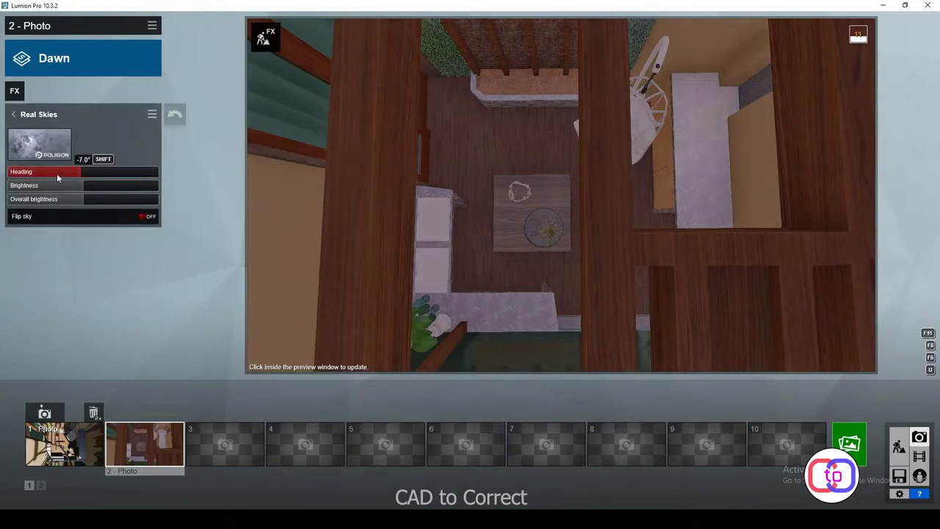
{"action": "left_click", "coordinate": [321, 212]}
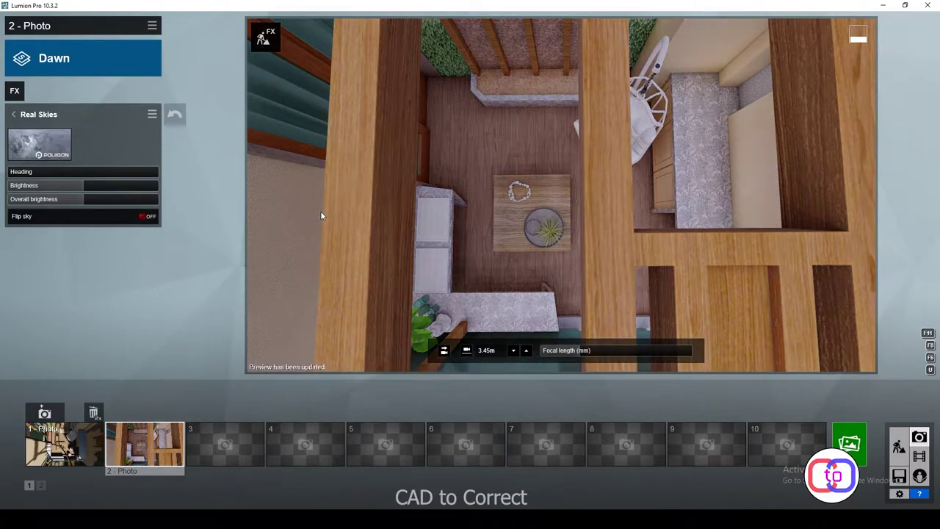
{"action": "left_click_drag", "start_coordinate": [13, 176], "coordinate": [55, 173]}
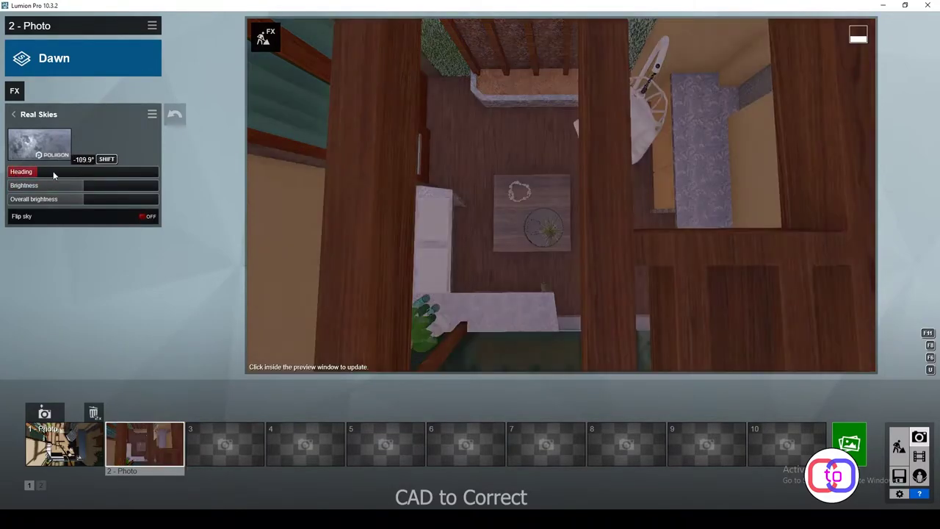
{"action": "left_click", "coordinate": [451, 244]}
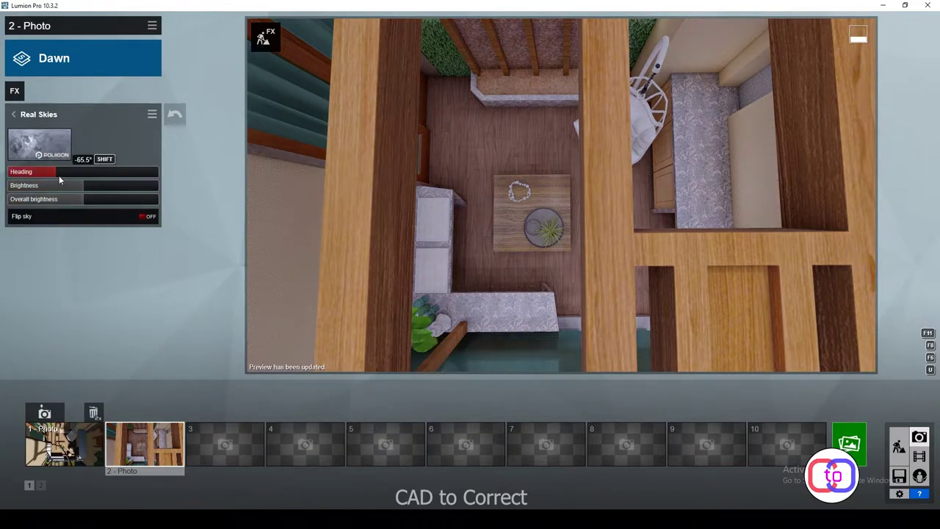
{"action": "left_click_drag", "start_coordinate": [59, 177], "coordinate": [101, 182]}
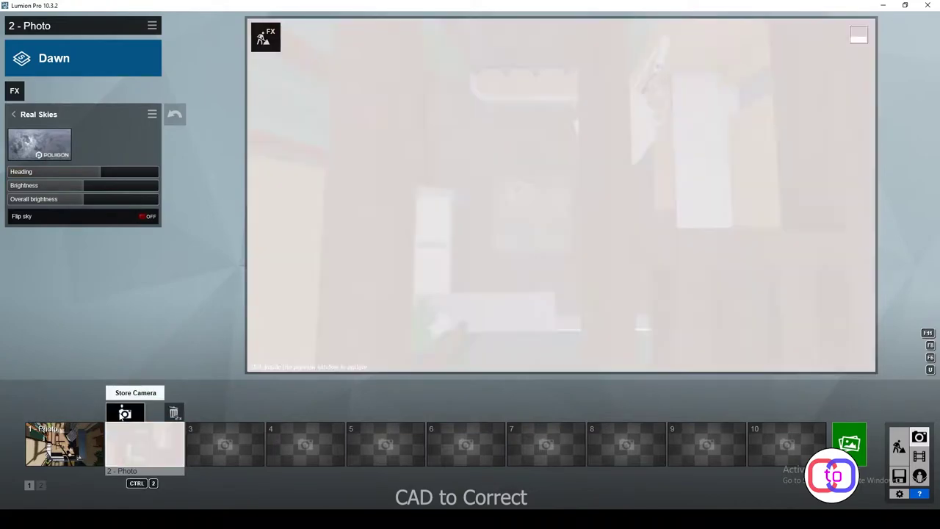
Inspect the Daytime photo's effect pages and its Real Skies settings
{"action": "left_click", "coordinate": [79, 444]}
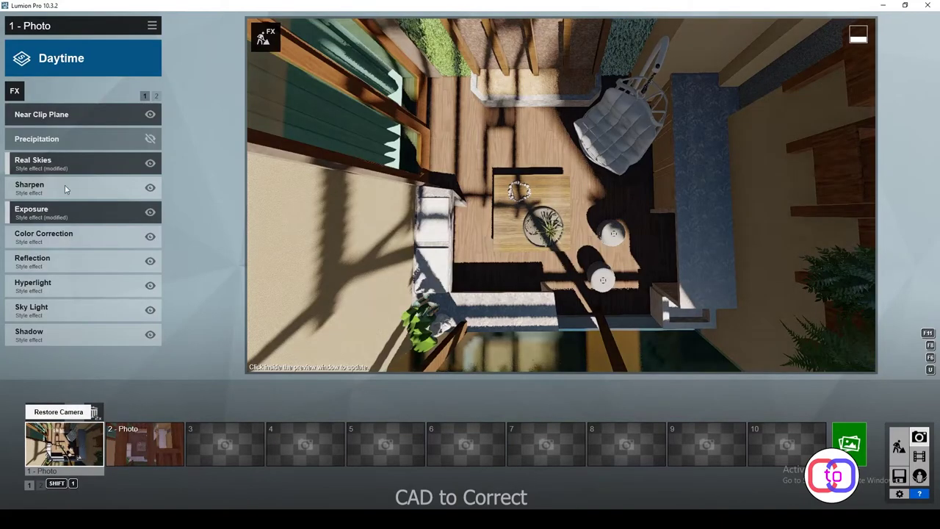
{"action": "left_click", "coordinate": [156, 96]}
{"action": "left_click", "coordinate": [146, 96]}
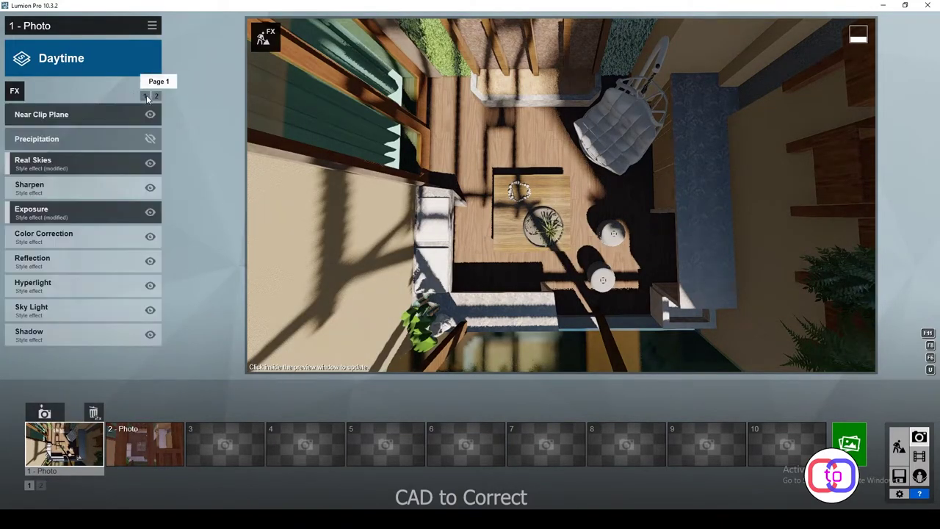
{"action": "left_click", "coordinate": [41, 167]}
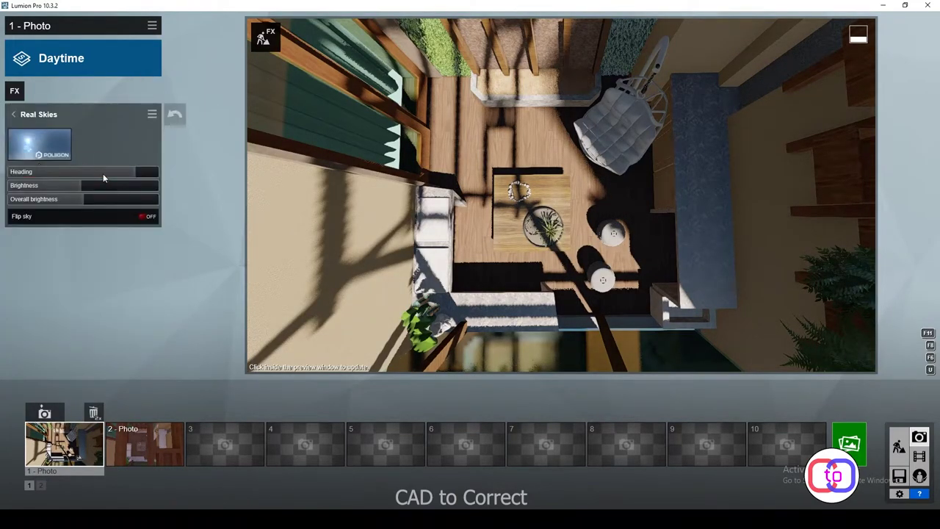
Swing the Dawn photo's sky heading further round, refresh, and return to Build mode objects
{"action": "left_click", "coordinate": [144, 444]}
{"action": "left_click_drag", "start_coordinate": [112, 174], "coordinate": [137, 177]}
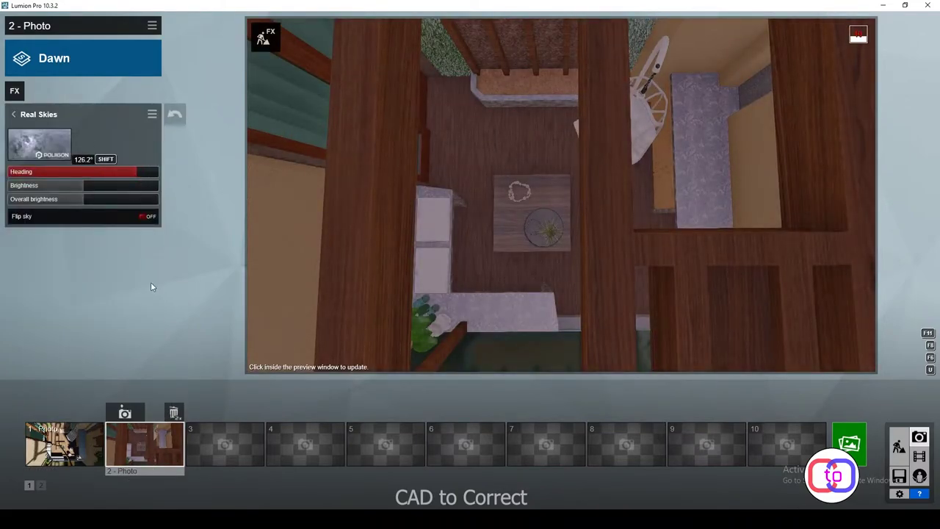
{"action": "left_click", "coordinate": [374, 283]}
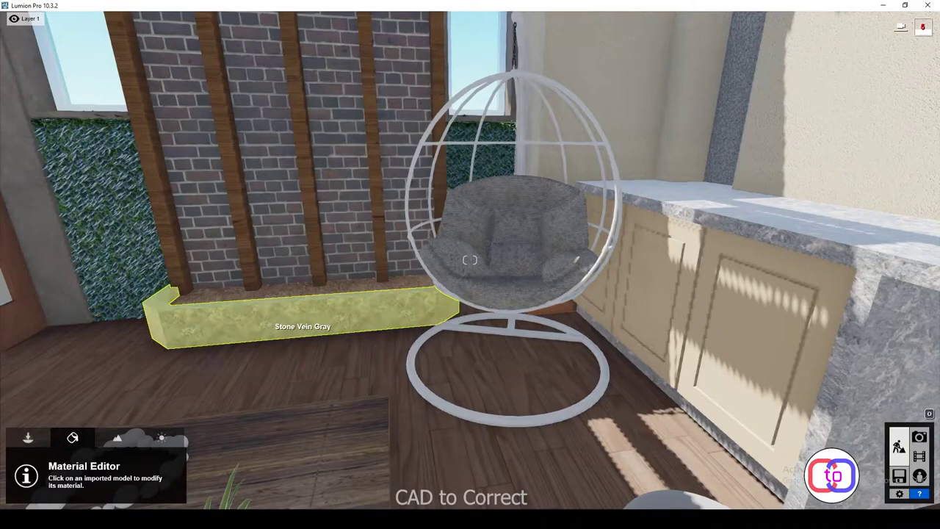
{"action": "left_click", "coordinate": [27, 436]}
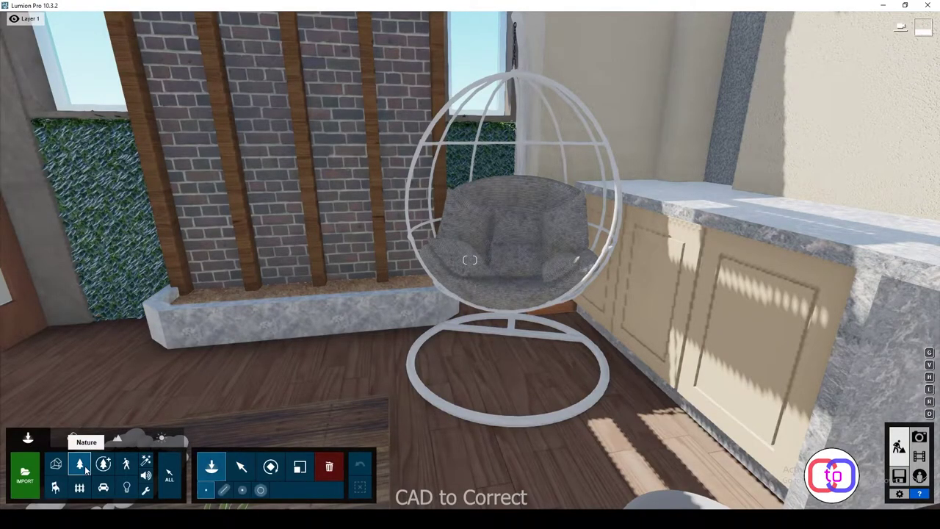
Open the Nature library and move the view toward the stone planter
{"action": "left_click", "coordinate": [81, 464]}
{"action": "left_click", "coordinate": [368, 348]}
{"action": "key", "text": "a"}
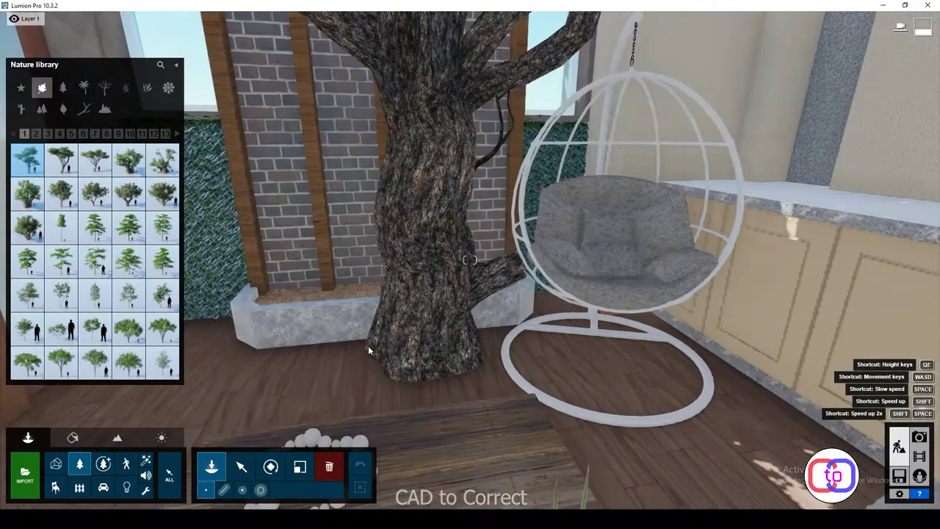
{"action": "key", "text": "a"}
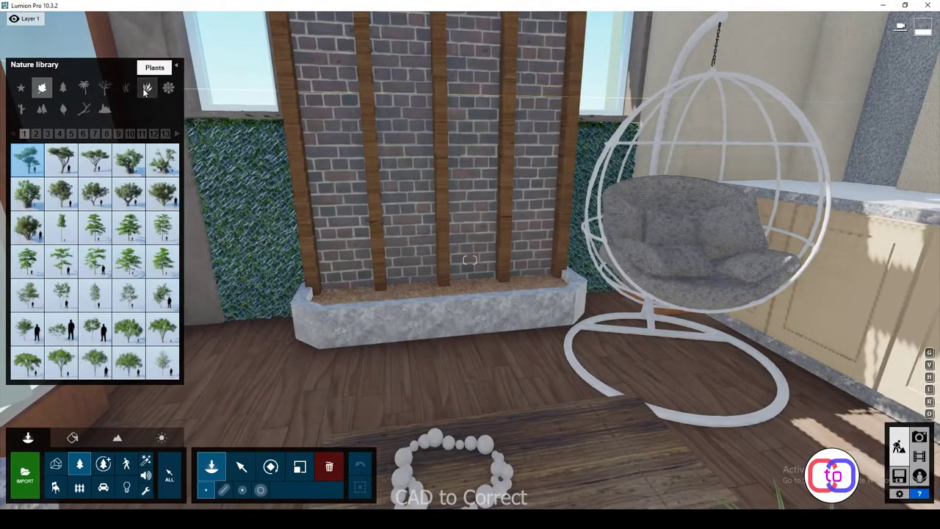
Try shrub, Azalea, fern and Flax Green plants over the planter
{"action": "left_click", "coordinate": [147, 90]}
{"action": "mouse_move", "coordinate": [61, 194]}
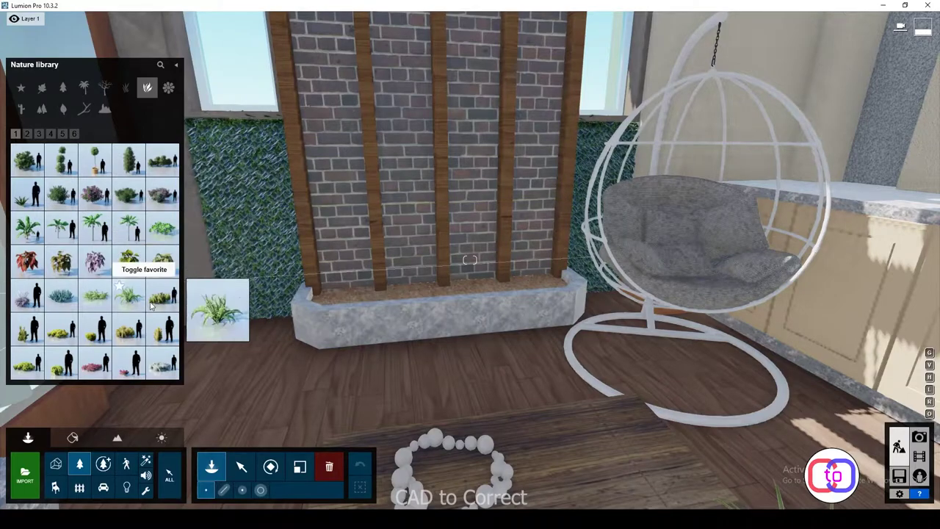
{"action": "left_click", "coordinate": [61, 193]}
{"action": "mouse_move", "coordinate": [94, 193]}
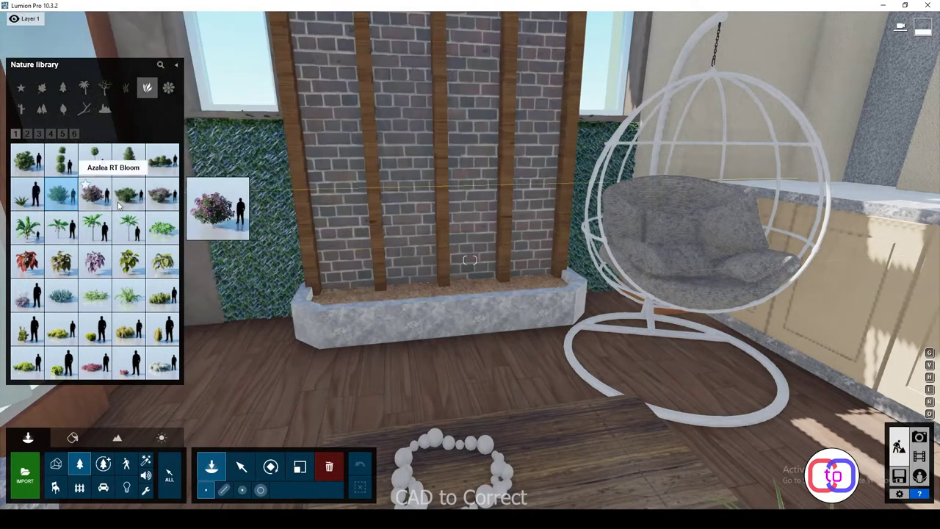
{"action": "left_click", "coordinate": [108, 204]}
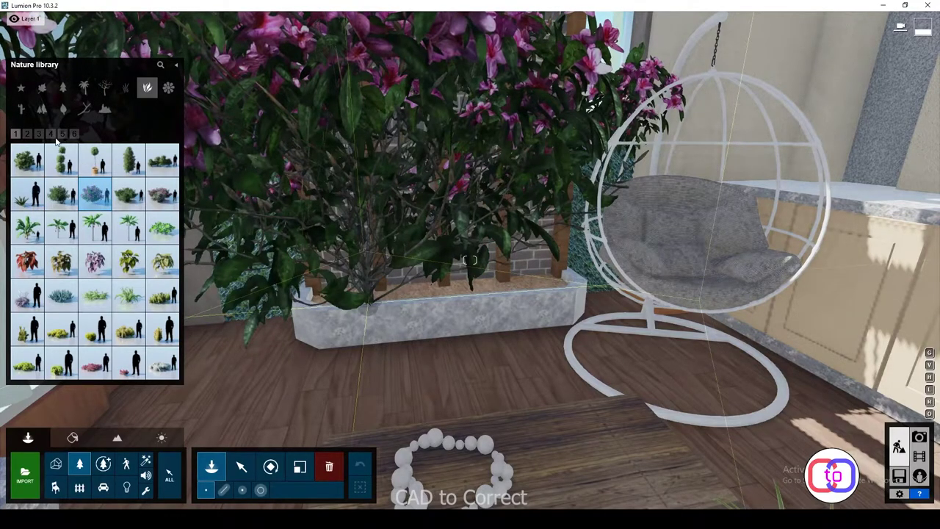
{"action": "left_click", "coordinate": [26, 133]}
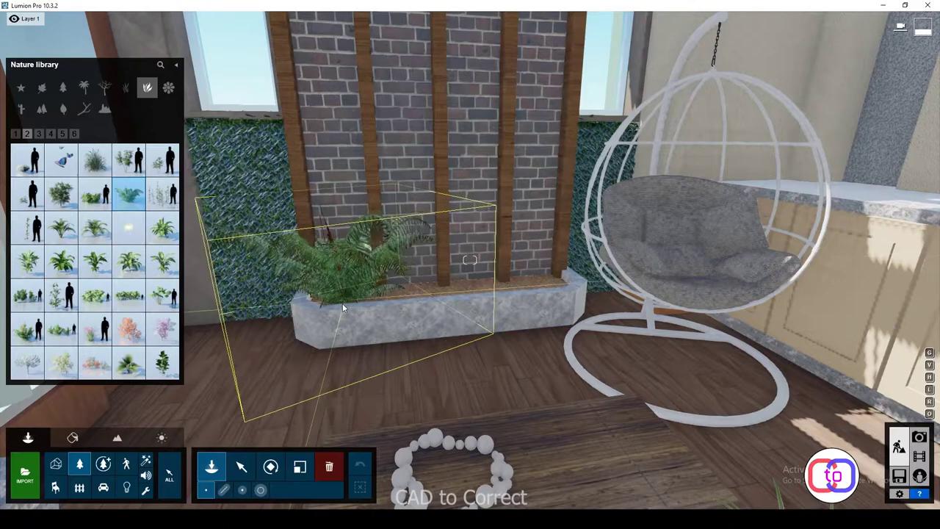
{"action": "left_click", "coordinate": [162, 228]}
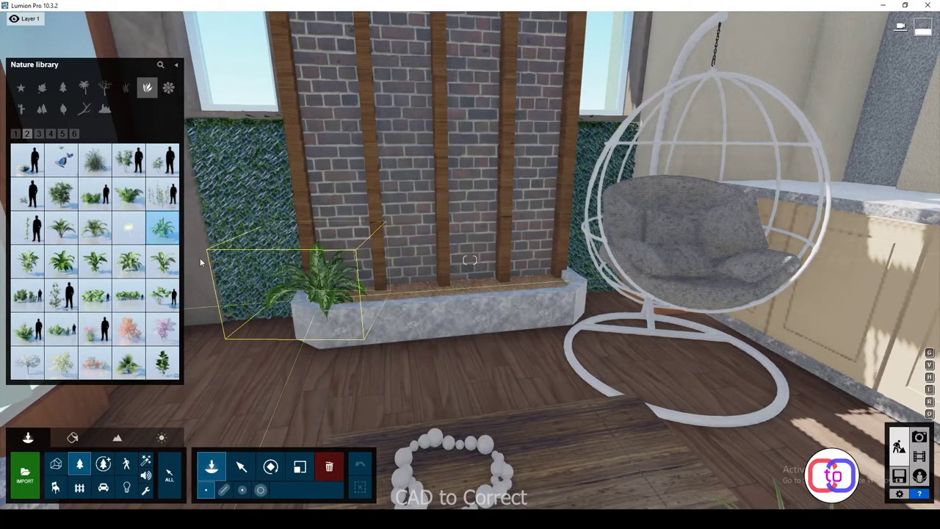
{"action": "left_click", "coordinate": [28, 328]}
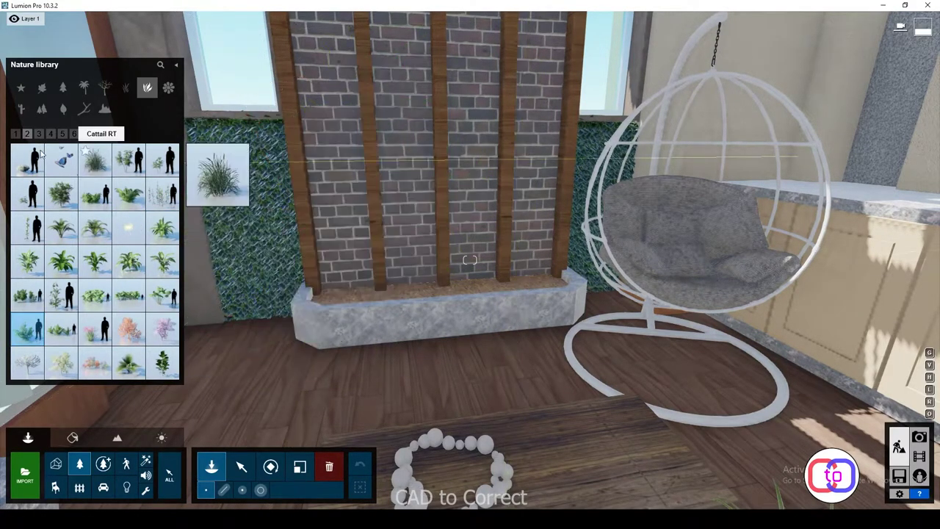
{"action": "left_click", "coordinate": [40, 134]}
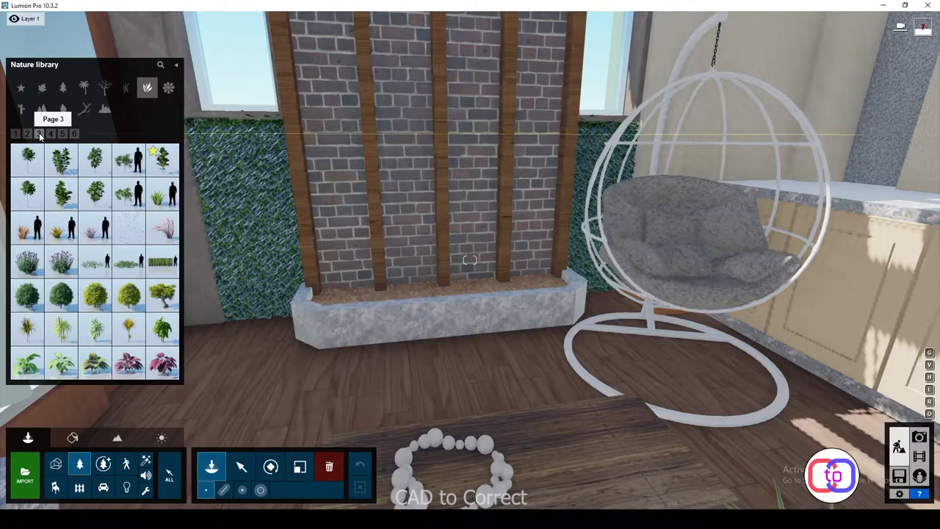
{"action": "left_click", "coordinate": [161, 194]}
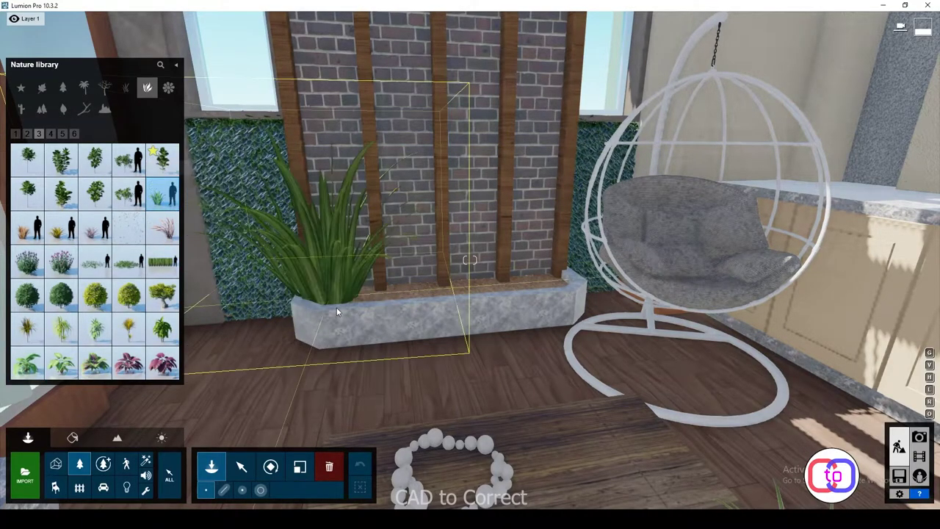
Try more ferns and leafy plants from the later plant pages
{"action": "left_click", "coordinate": [52, 135]}
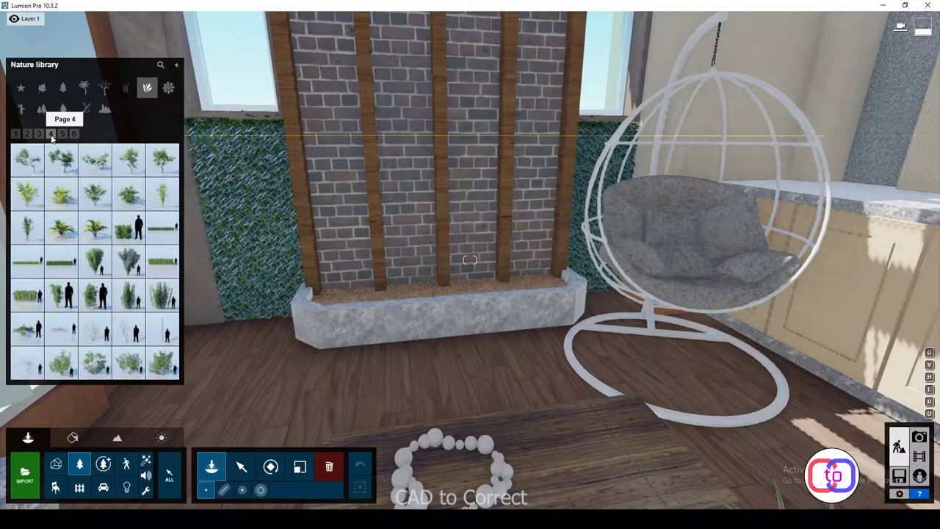
{"action": "left_click", "coordinate": [62, 135]}
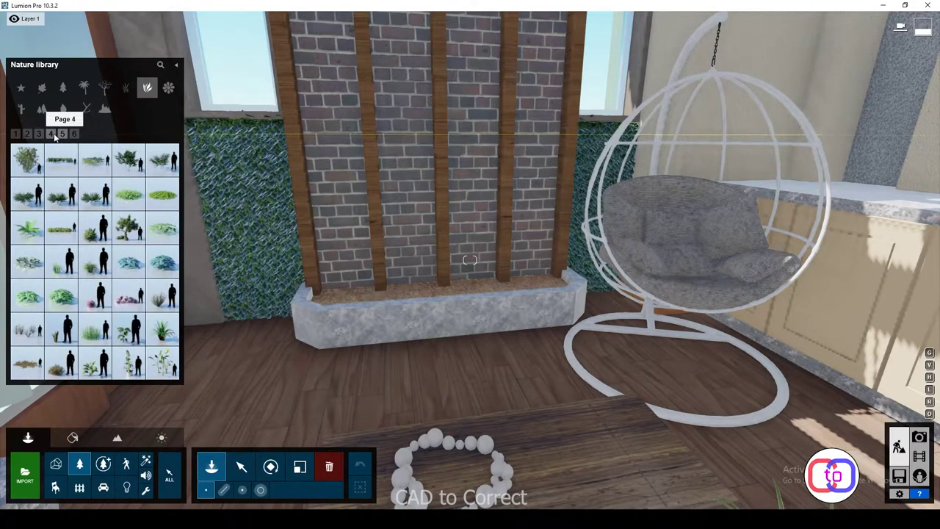
{"action": "left_click", "coordinate": [95, 228]}
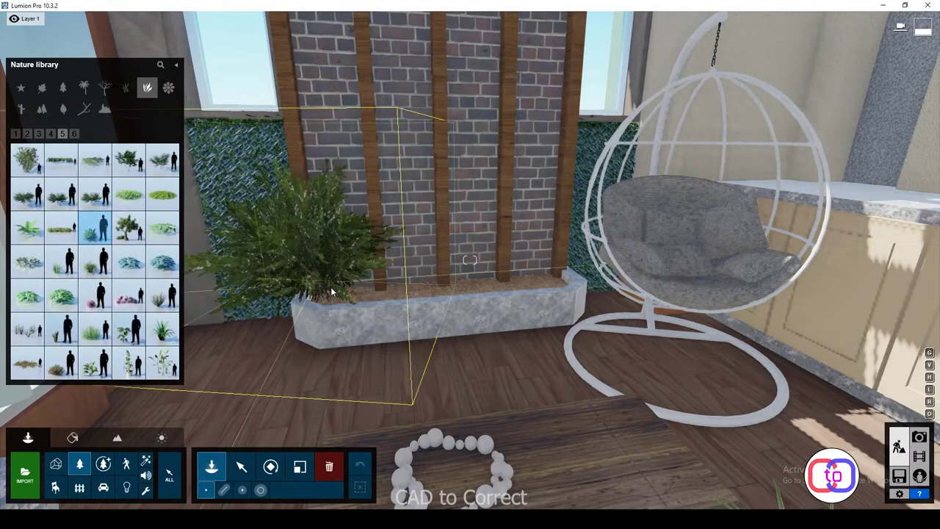
{"action": "left_click", "coordinate": [74, 134]}
{"action": "left_click", "coordinate": [27, 160]}
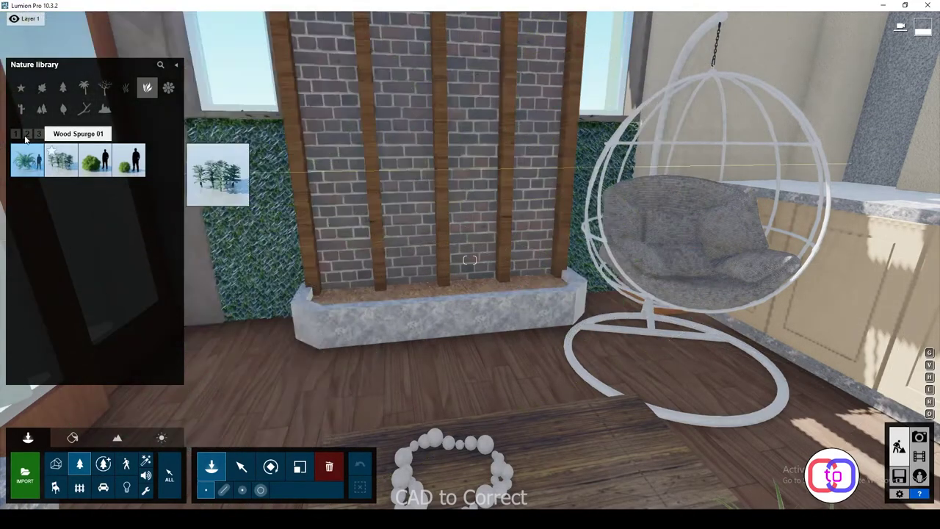
{"action": "left_click", "coordinate": [27, 134]}
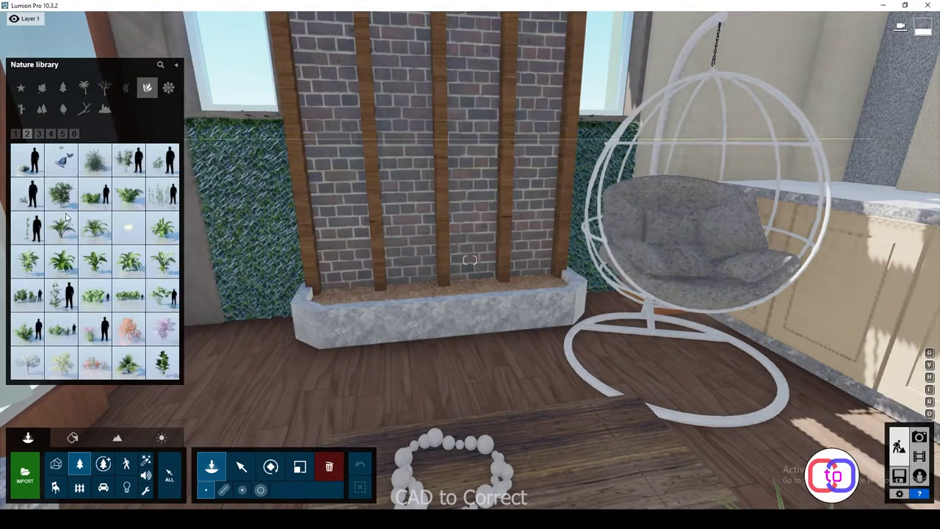
{"action": "left_click", "coordinate": [128, 193]}
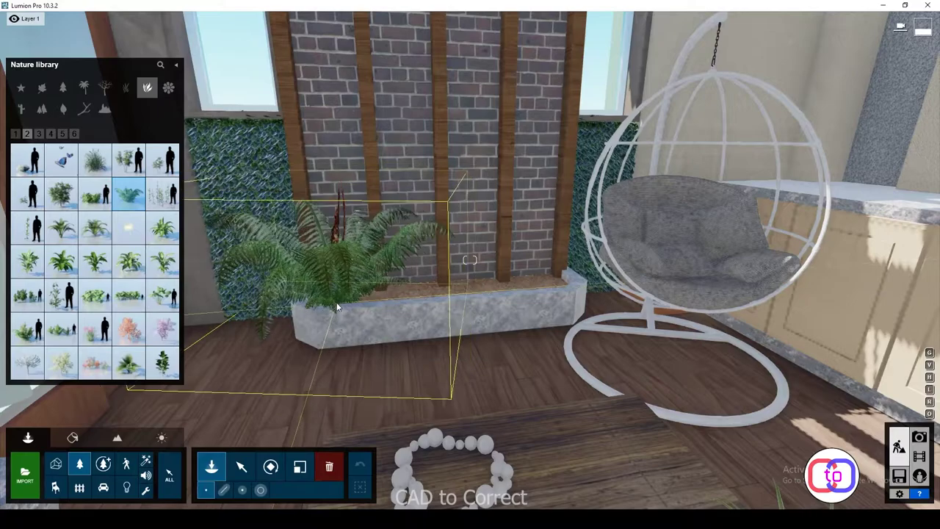
{"action": "left_click", "coordinate": [128, 362]}
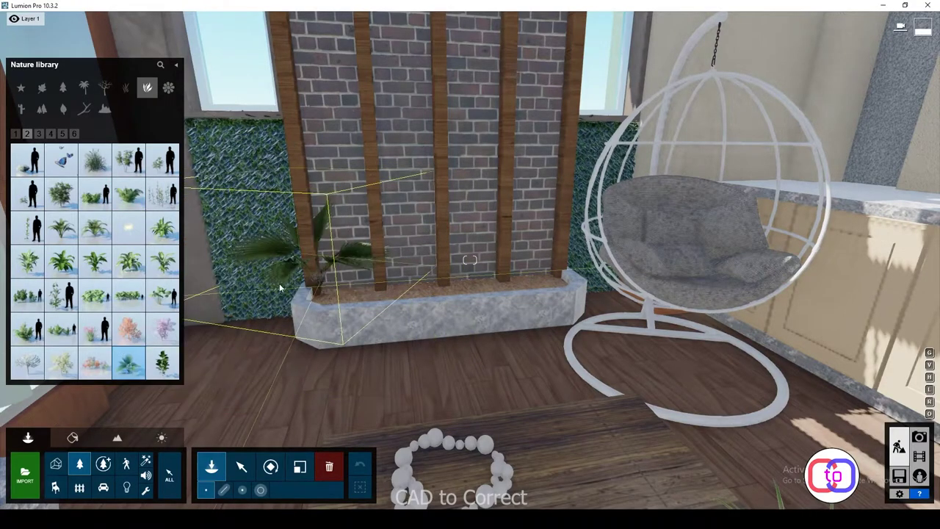
{"action": "left_click", "coordinate": [63, 260]}
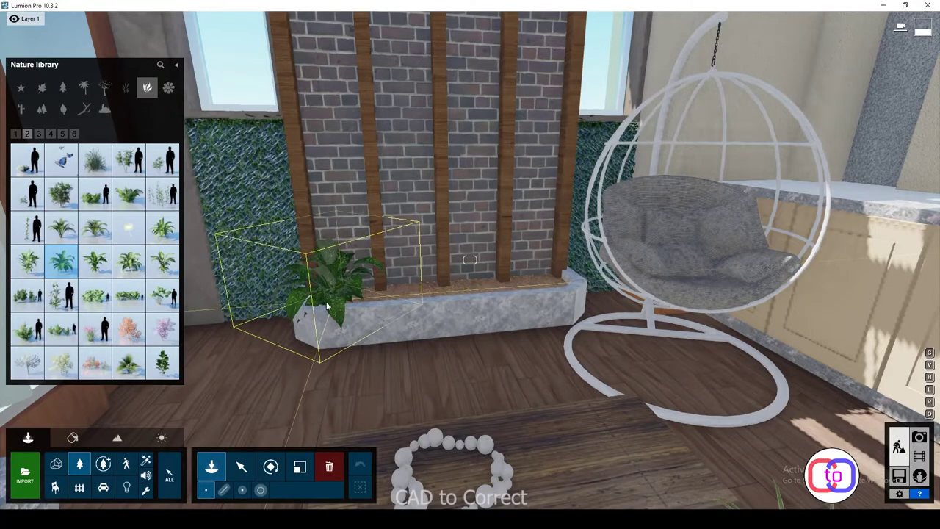
{"action": "scroll", "coordinate": [105, 229], "scroll_direction": "up", "scroll_amount": 1}
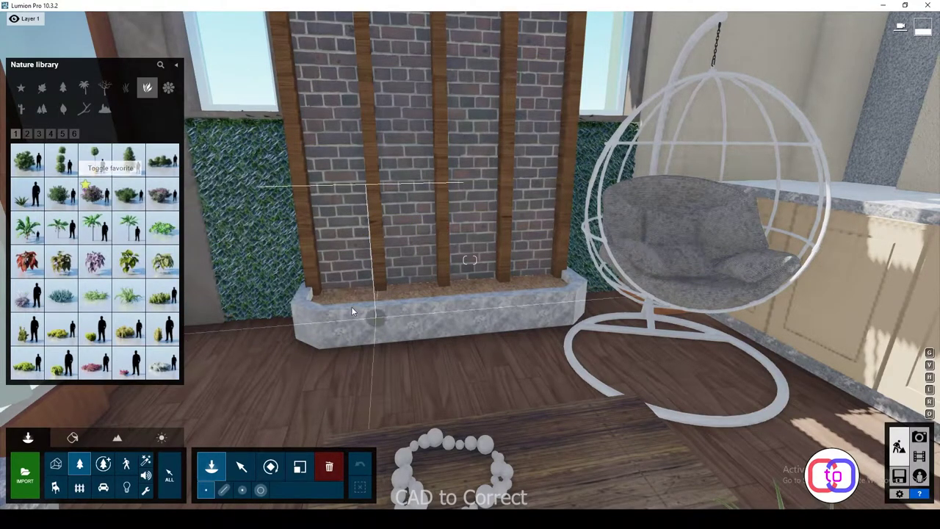
Place two Azalea RT Bloom plants in the planter
{"action": "left_click", "coordinate": [94, 193]}
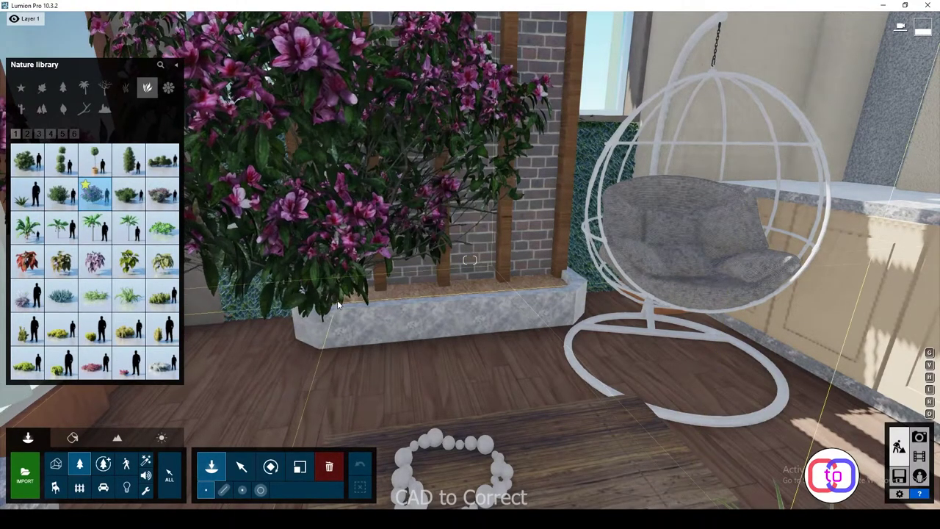
{"action": "scroll", "coordinate": [338, 305], "scroll_direction": "up", "scroll_amount": 5}
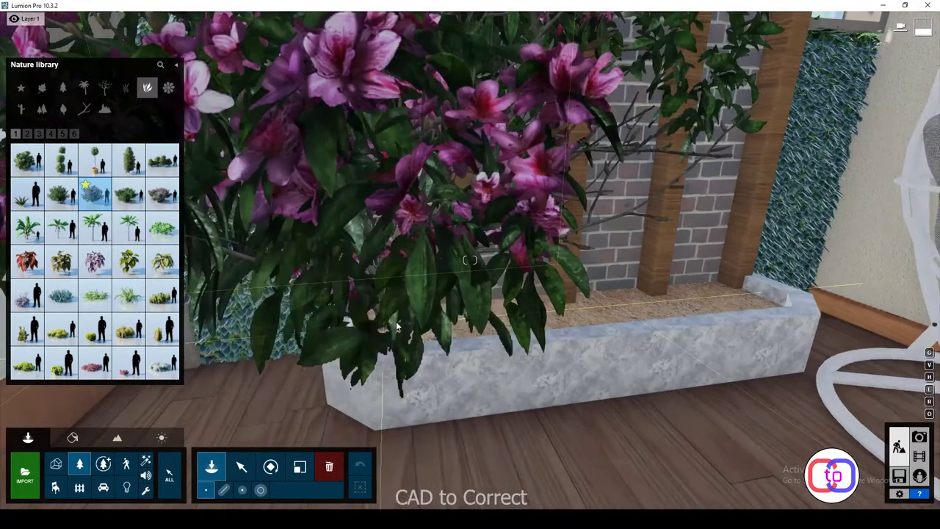
{"action": "left_click", "coordinate": [397, 327]}
{"action": "left_click", "coordinate": [719, 316]}
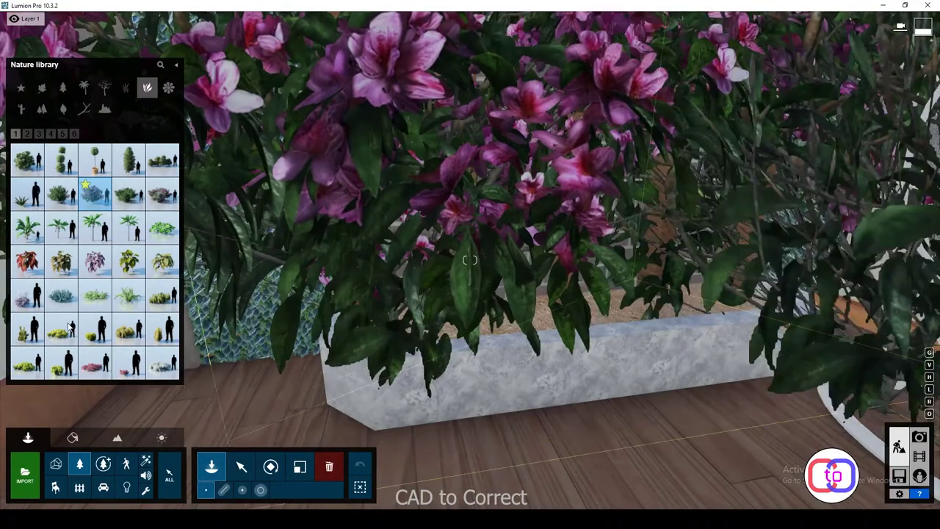
Scale the placed azalea down to about 0.2x and select it in the planter
{"action": "left_click", "coordinate": [241, 467]}
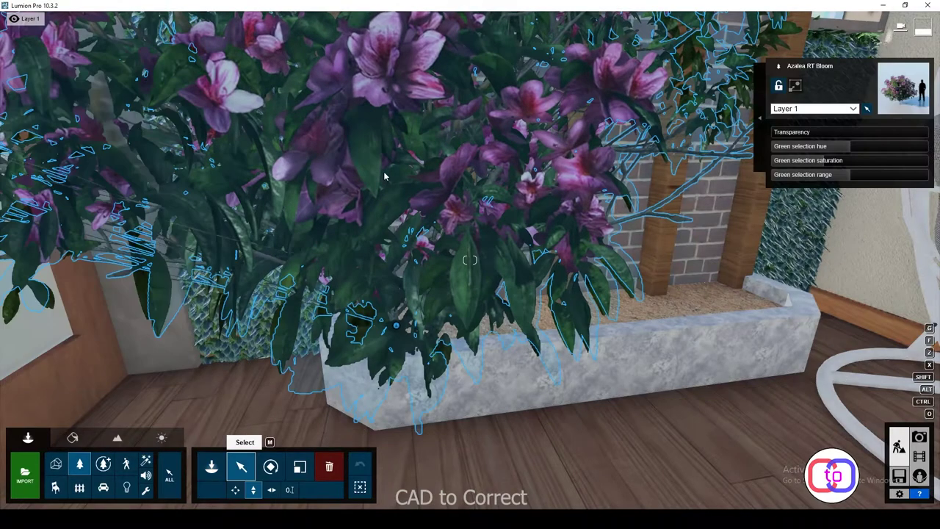
{"action": "scroll", "coordinate": [384, 176], "scroll_direction": "down", "scroll_amount": 5}
{"action": "key", "text": "l"}
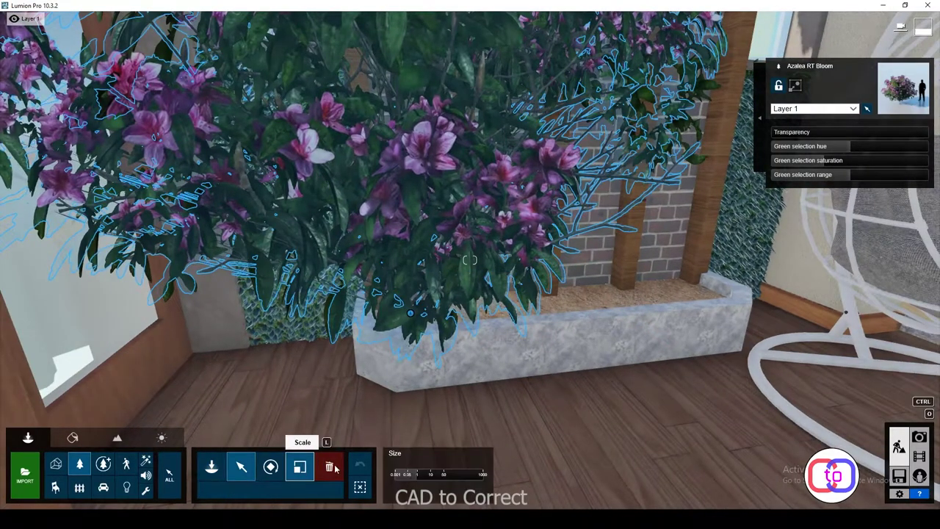
{"action": "left_click_drag", "start_coordinate": [413, 477], "coordinate": [412, 475]}
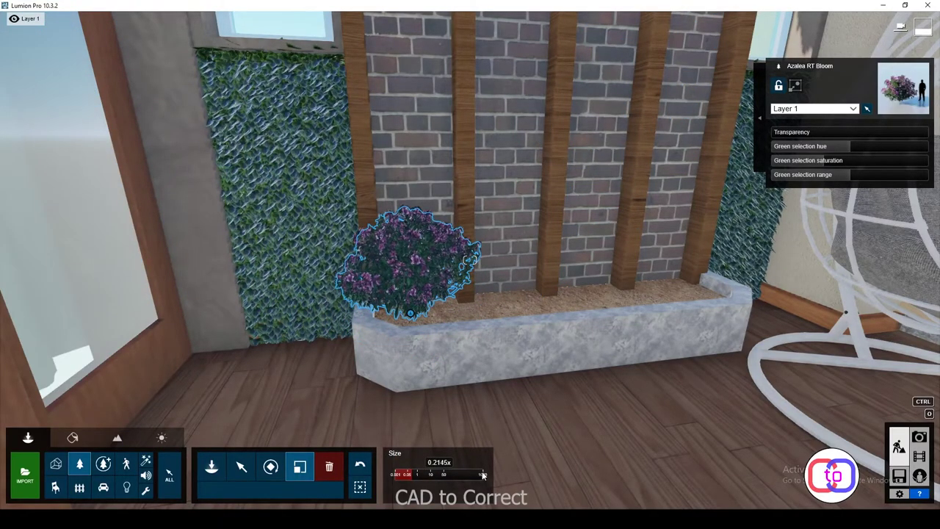
{"action": "left_click_drag", "start_coordinate": [482, 475], "coordinate": [415, 475]}
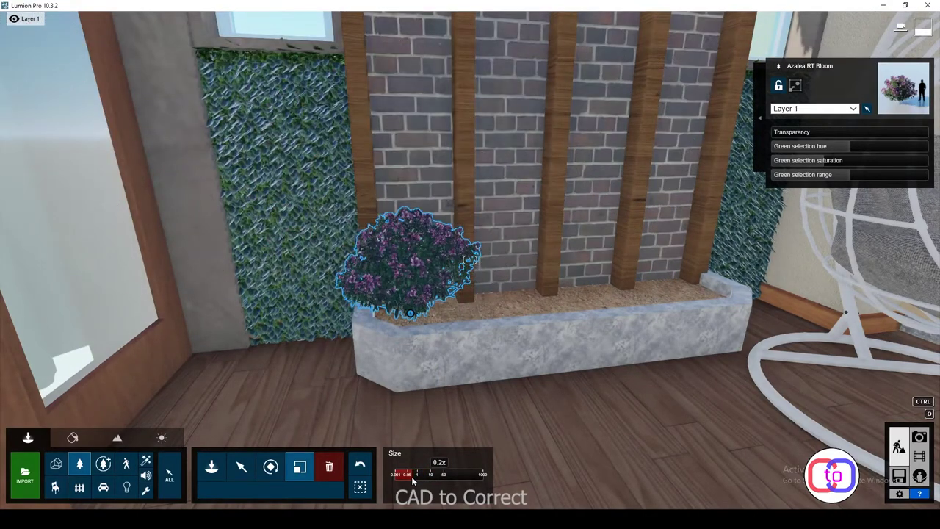
{"action": "mouse_move", "coordinate": [412, 476]}
{"action": "right_mouse_down"}
{"action": "mouse_move", "coordinate": [426, 271]}
{"action": "mouse_move", "coordinate": [388, 277]}
{"action": "right_mouse_up"}
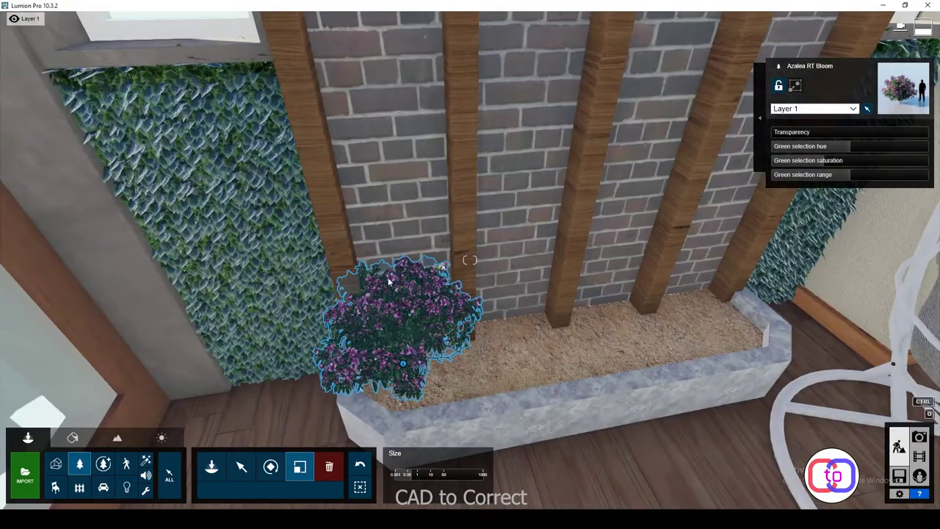
{"action": "left_click", "coordinate": [388, 276]}
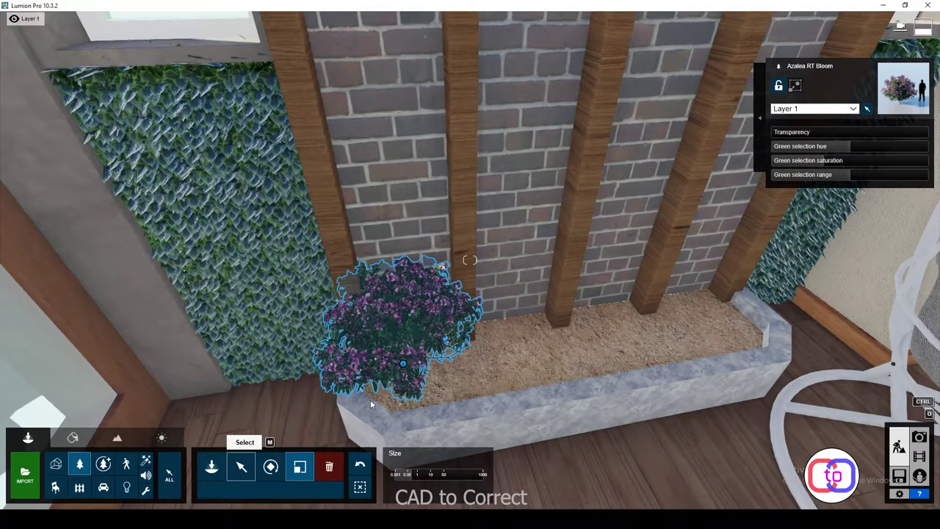
Alt-drag copies of the azalea along the planter to its right end, rotating a copy
{"action": "key", "text": "m"}
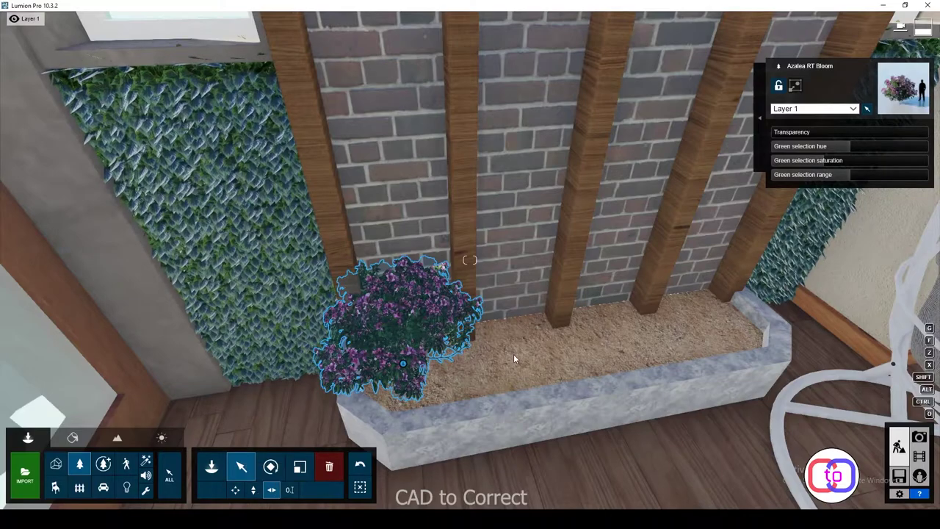
{"action": "mouse_move", "coordinate": [413, 355]}
{"action": "left_mouse_down"}
{"action": "mouse_move", "coordinate": [416, 401]}
{"action": "mouse_move", "coordinate": [499, 389]}
{"action": "left_mouse_up"}
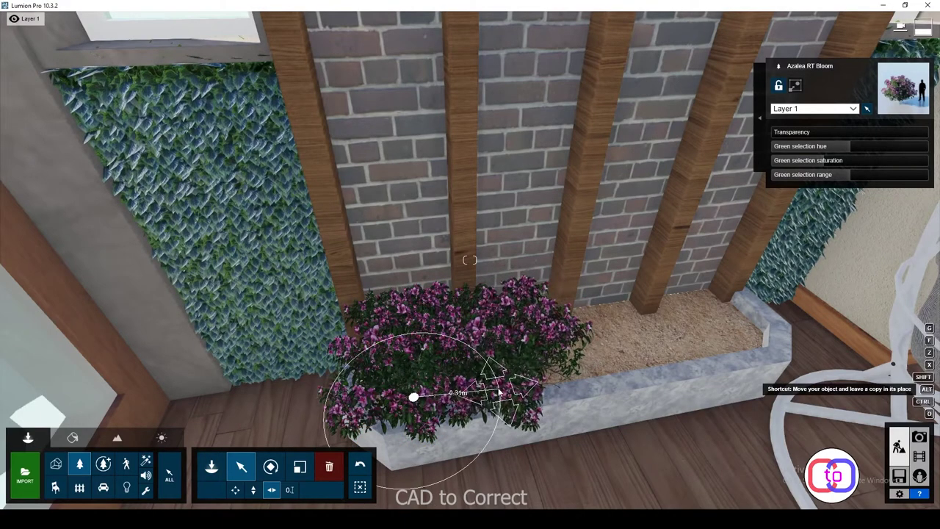
{"action": "mouse_move", "coordinate": [499, 389]}
{"action": "left_mouse_down", "text": "alt"}
{"action": "mouse_move", "coordinate": [520, 385]}
{"action": "mouse_move", "coordinate": [543, 342]}
{"action": "left_mouse_up", "text": "alt"}
{"action": "left_click", "coordinate": [270, 466]}
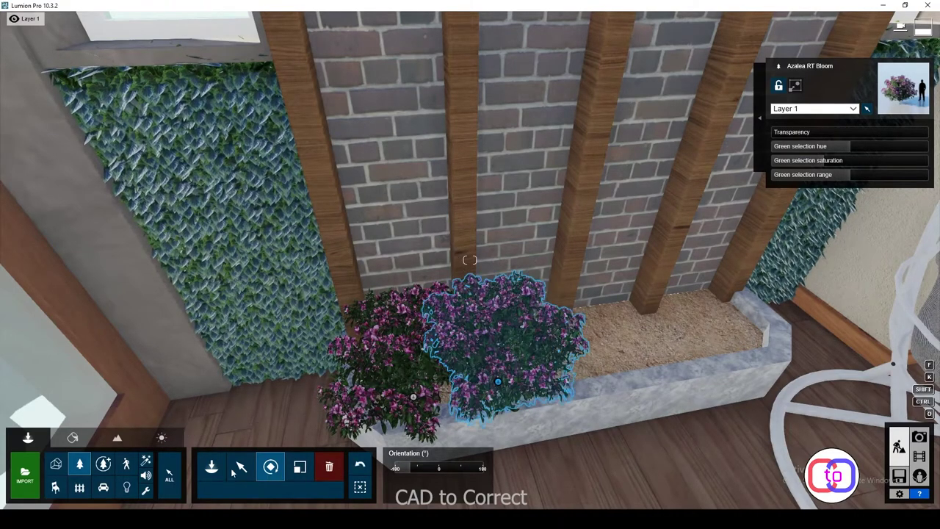
{"action": "key", "text": "m"}
{"action": "left_click_drag", "start_coordinate": [499, 385], "coordinate": [577, 369], "text": "alt"}
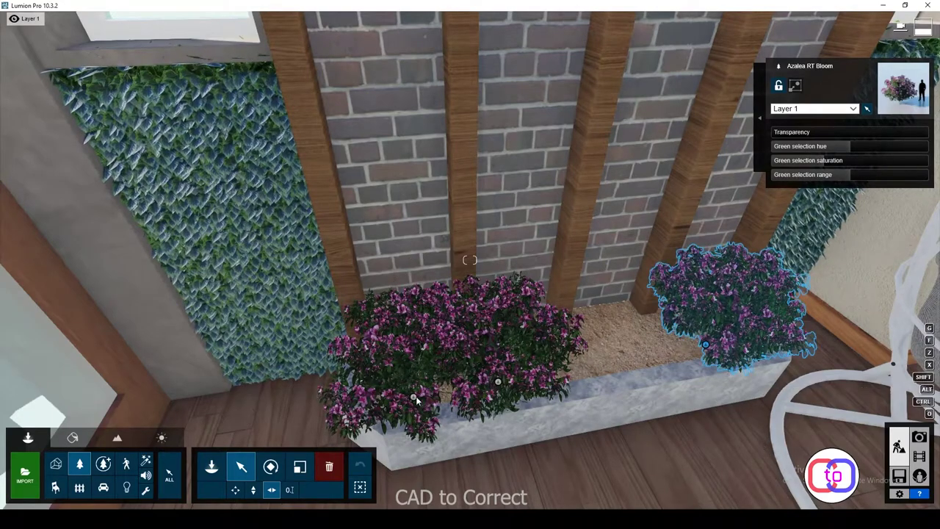
{"action": "left_click_drag", "start_coordinate": [414, 396], "coordinate": [644, 361], "text": "alt"}
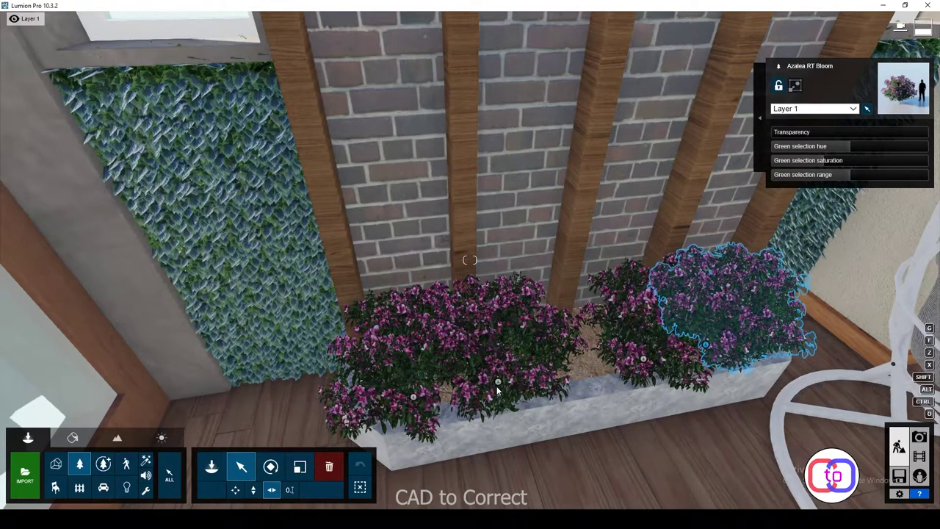
Fill the remaining gap with another azalea copy and rotate it for variety
{"action": "left_click", "coordinate": [481, 385]}
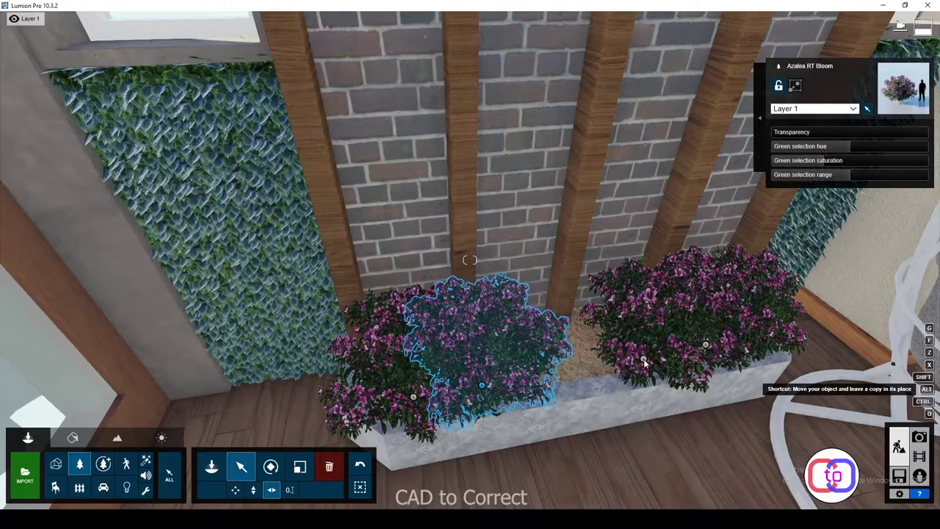
{"action": "left_click_drag", "start_coordinate": [578, 369], "coordinate": [570, 368], "text": "alt"}
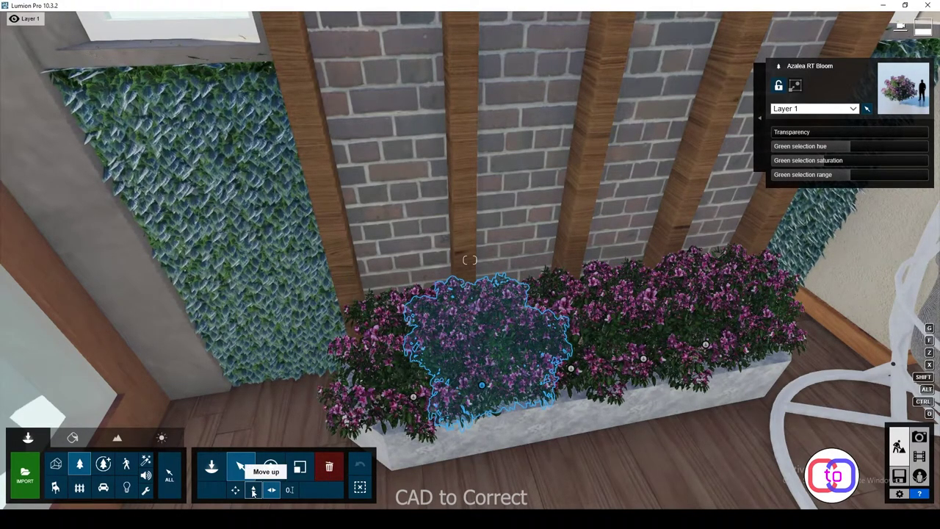
{"action": "left_click", "coordinate": [271, 468]}
{"action": "left_click_drag", "start_coordinate": [483, 384], "coordinate": [479, 396]}
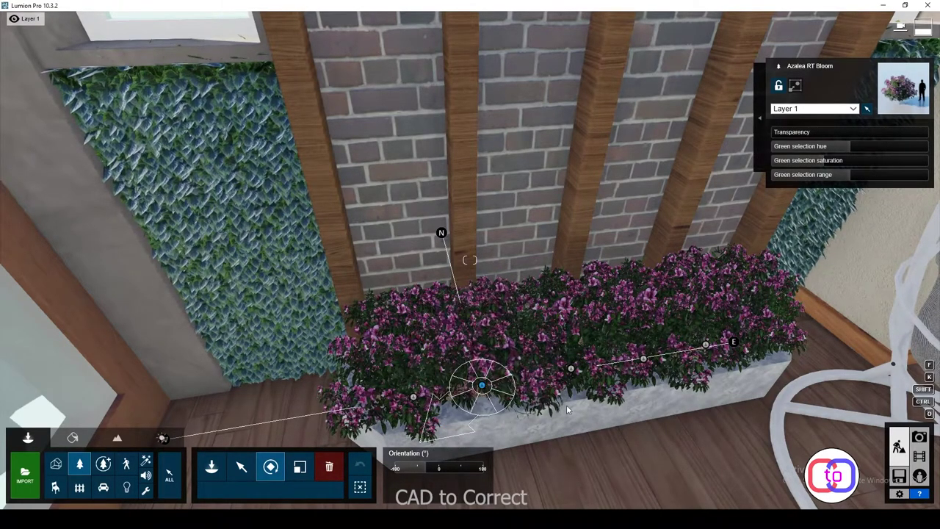
{"action": "left_click", "coordinate": [241, 467]}
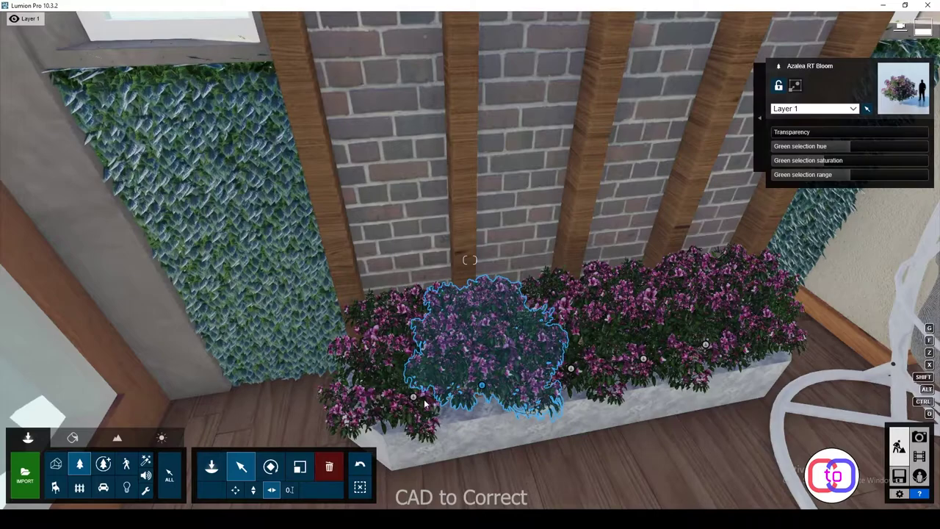
Ctrl-select all five azaleas in the planter together
{"action": "left_click", "coordinate": [413, 396]}
{"action": "left_click", "coordinate": [481, 384], "text": "ctrl"}
{"action": "left_click", "coordinate": [570, 368], "text": "ctrl"}
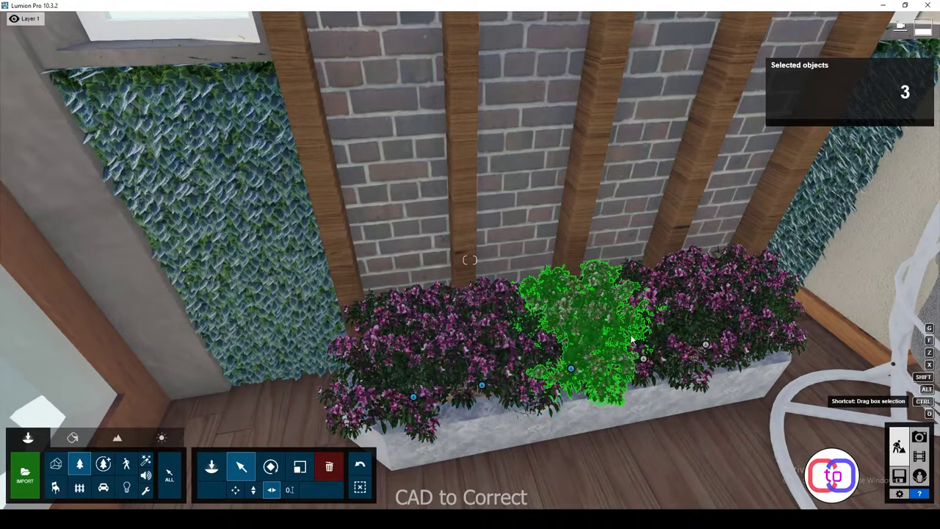
{"action": "left_click", "coordinate": [643, 358], "text": "ctrl"}
{"action": "left_click", "coordinate": [705, 344], "text": "ctrl"}
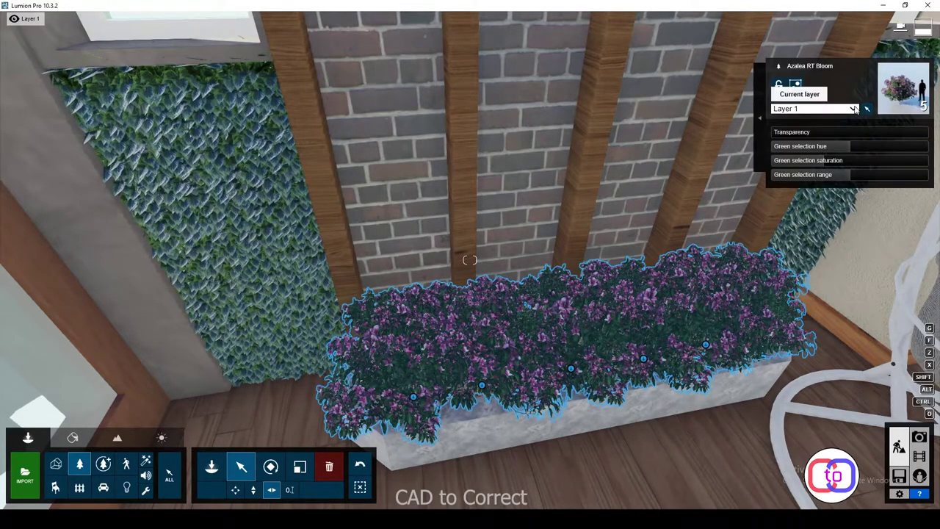
Delete the azaleas, then place a Lamp30 spotlight in the planter, tilted up and brightened on the wall
{"action": "key", "text": "Delete"}
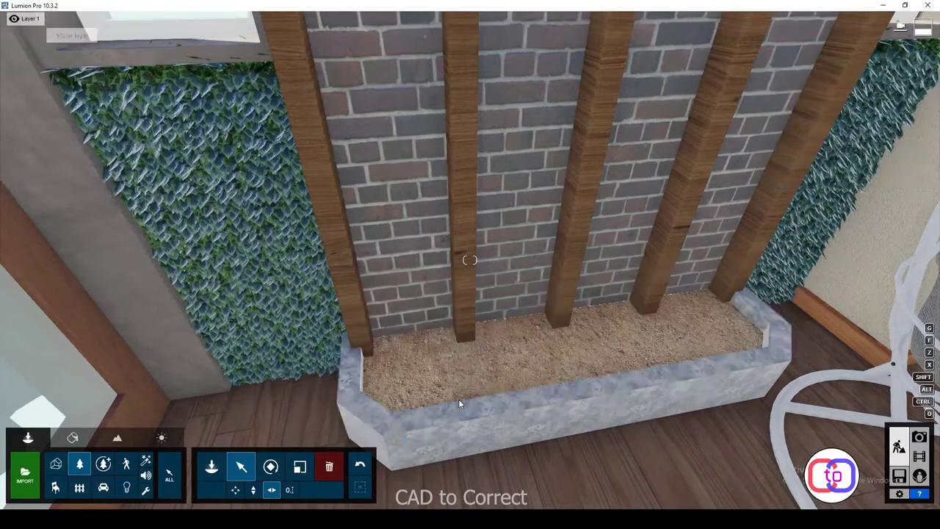
{"action": "left_click", "coordinate": [126, 463]}
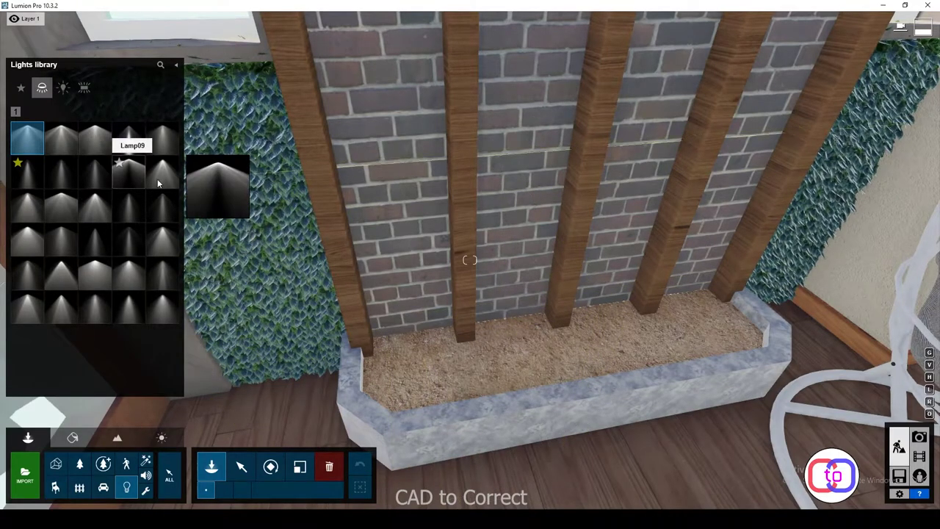
{"action": "mouse_move", "coordinate": [162, 175]}
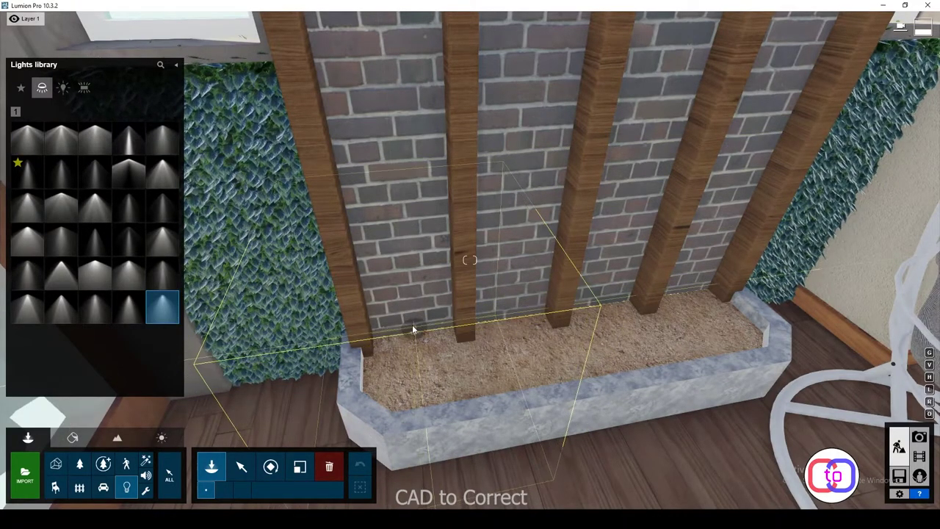
{"action": "left_click", "coordinate": [424, 336]}
{"action": "left_click", "coordinate": [271, 466]}
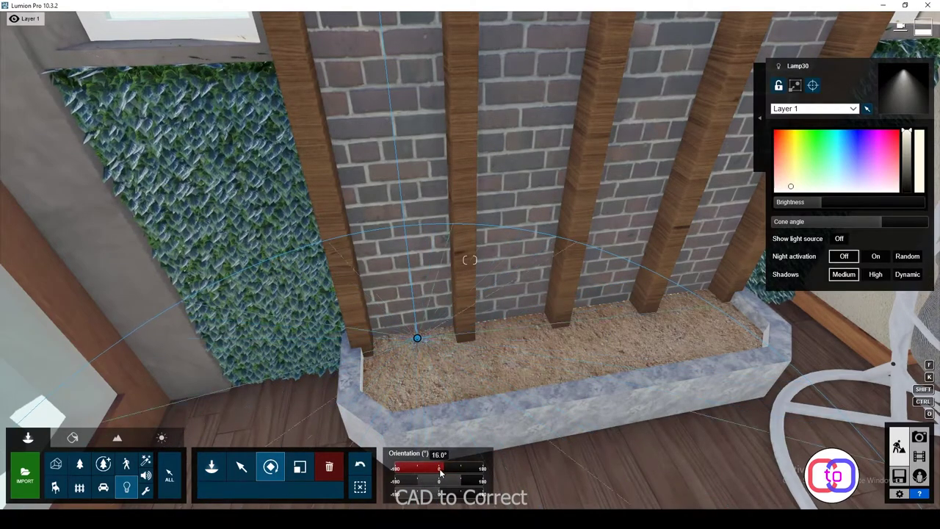
{"action": "left_click_drag", "start_coordinate": [455, 486], "coordinate": [419, 483]}
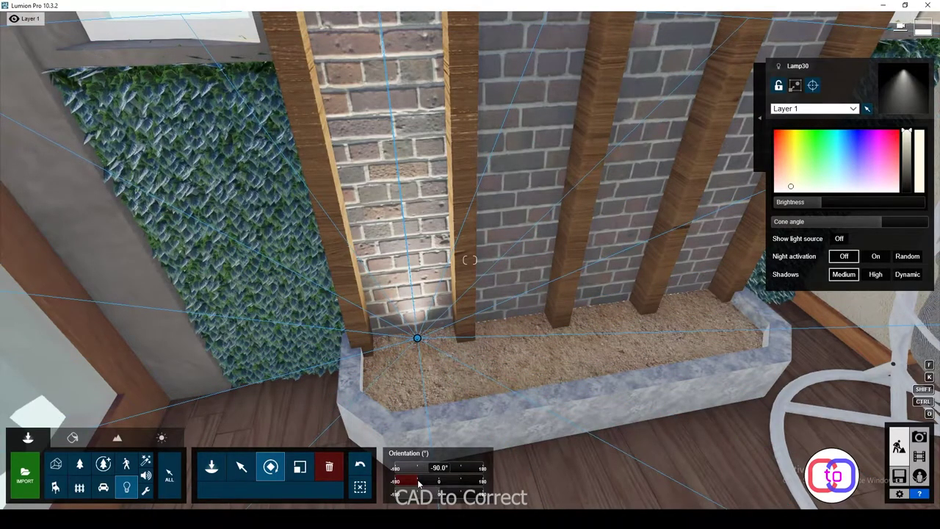
{"action": "scroll", "coordinate": [339, 275], "scroll_direction": "down", "scroll_amount": 5}
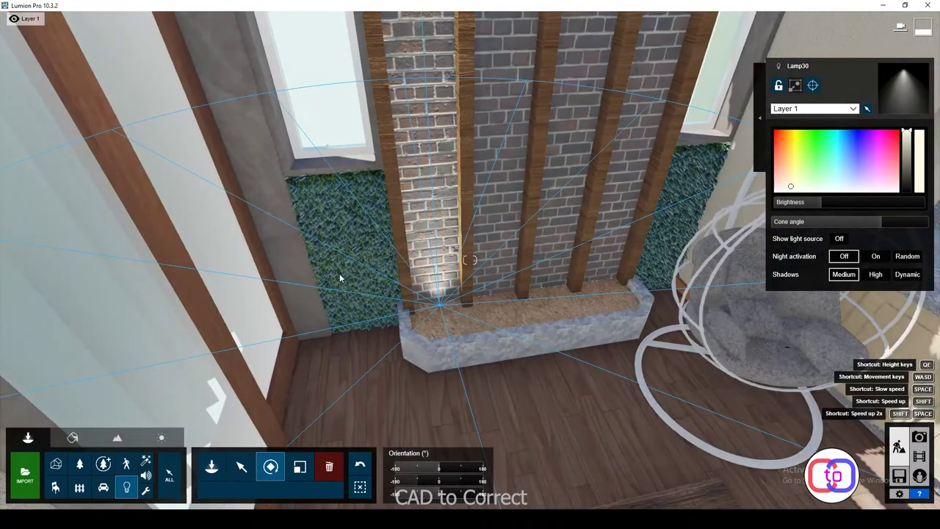
{"action": "left_click_drag", "start_coordinate": [818, 210], "coordinate": [742, 224]}
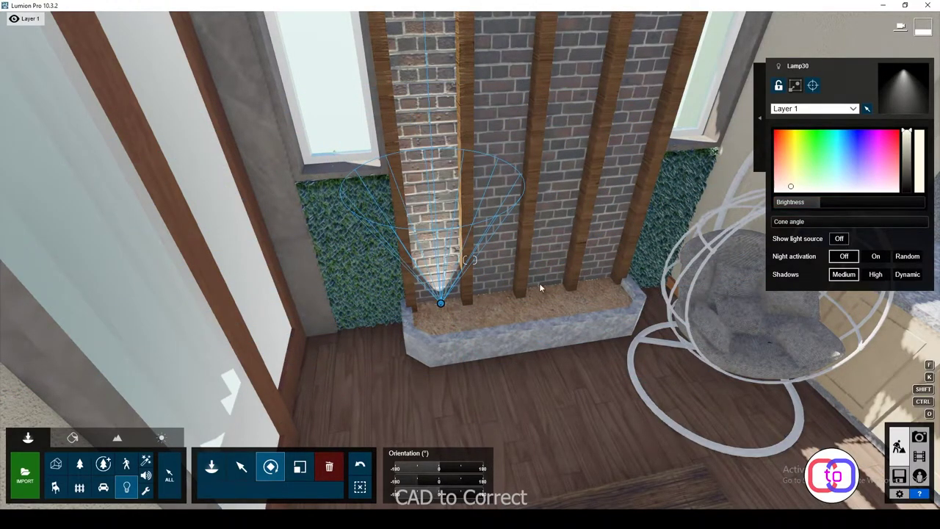
{"action": "scroll", "coordinate": [492, 268], "scroll_direction": "up", "scroll_amount": 3}
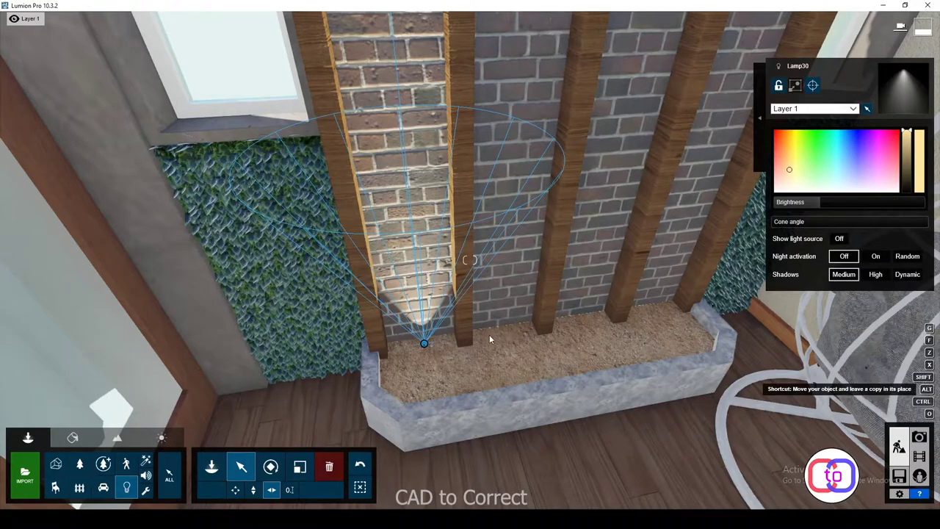
Copy the uplight along the planter to make four, select all four, and unhide the flowers
{"action": "left_click_drag", "start_coordinate": [423, 343], "coordinate": [658, 312], "text": "alt"}
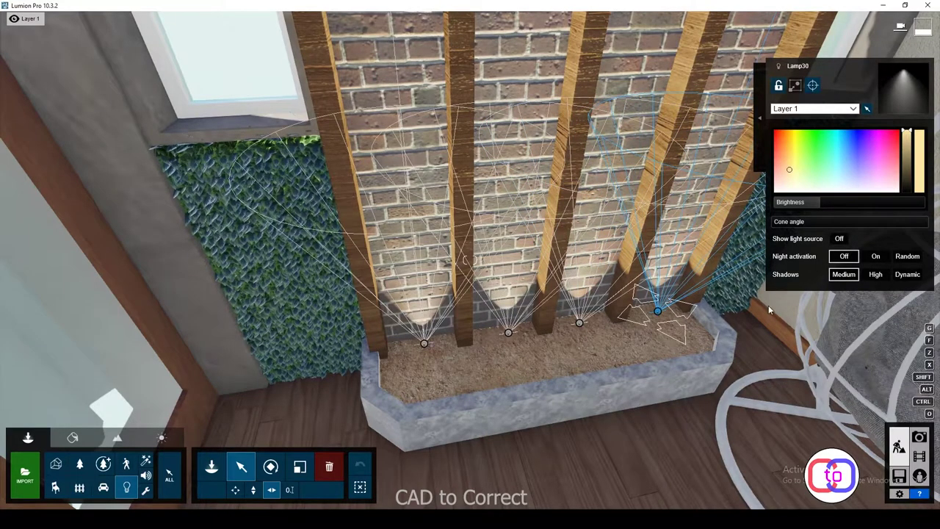
{"action": "left_click", "coordinate": [579, 322], "text": "ctrl"}
{"action": "left_click", "coordinate": [508, 333], "text": "ctrl"}
{"action": "left_click", "coordinate": [423, 343], "text": "ctrl"}
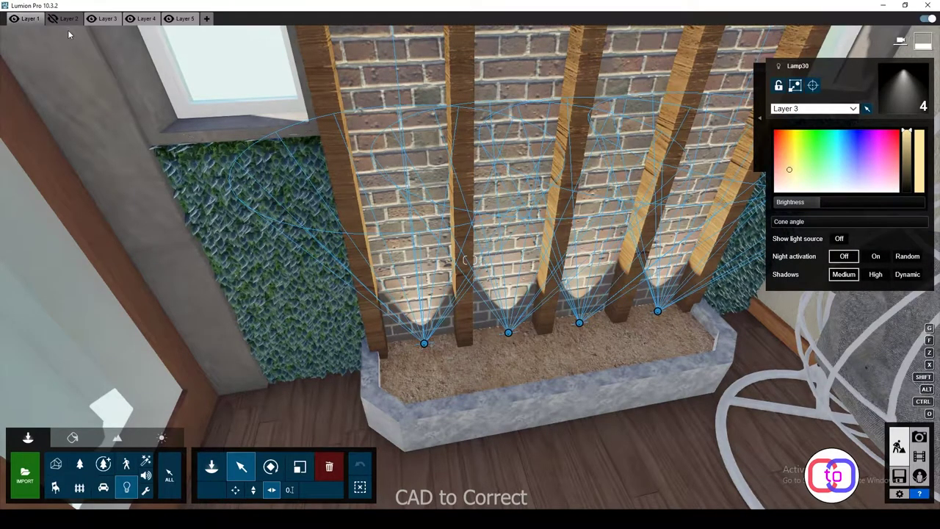
{"action": "left_click", "coordinate": [74, 18]}
{"action": "mouse_move", "coordinate": [312, 205]}
{"action": "right_mouse_down"}
{"action": "mouse_move", "coordinate": [499, 315]}
{"action": "mouse_move", "coordinate": [595, 432]}
{"action": "mouse_move", "coordinate": [594, 422]}
{"action": "right_mouse_up"}
Preview the terrace lighting from the view saved in photo 3
{"action": "key", "text": "s"}
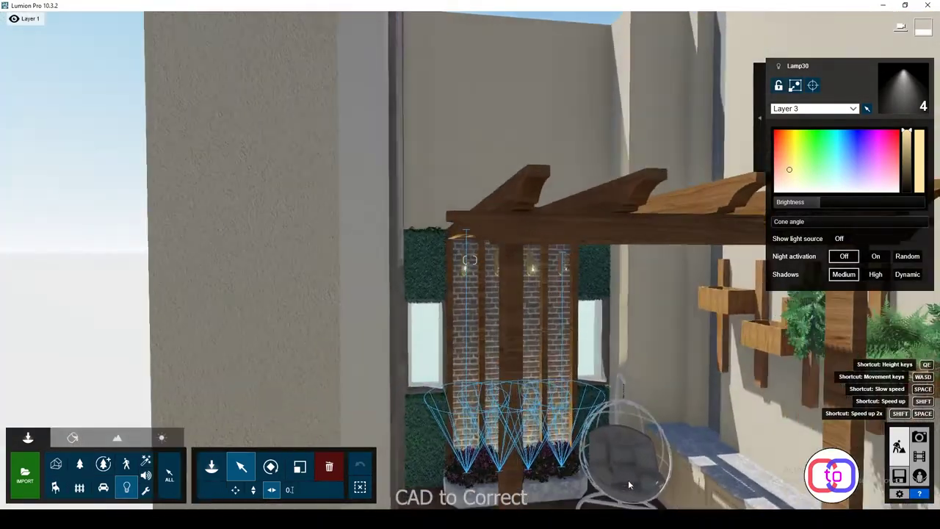
{"action": "key", "text": "w"}
{"action": "key", "text": "s"}
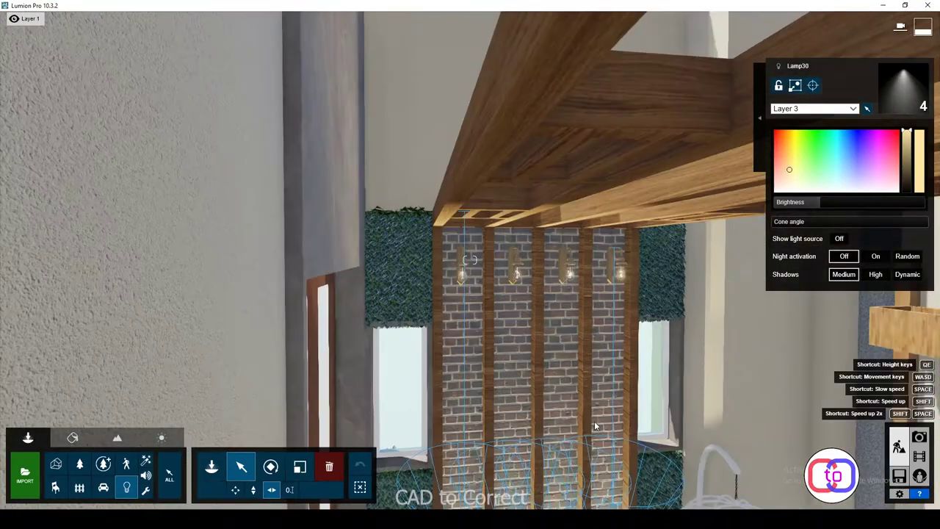
{"action": "left_click", "coordinate": [919, 437]}
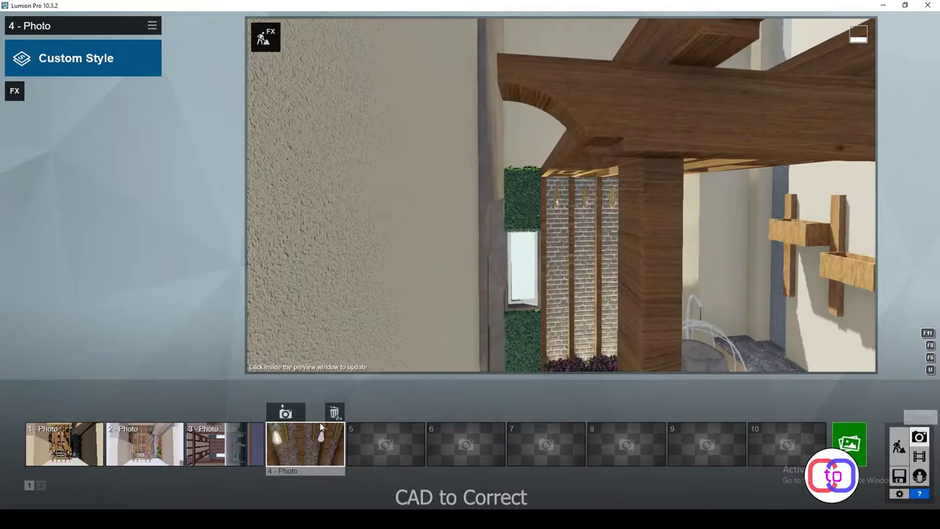
{"action": "left_click", "coordinate": [210, 444]}
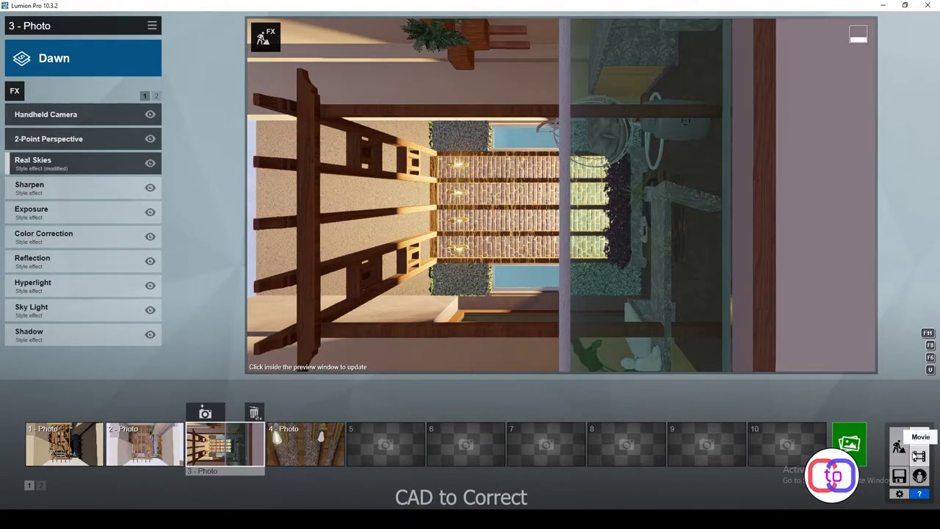
{"action": "left_click", "coordinate": [899, 447]}
Lower the brightness of all four wall uplights and check the result in the photo preview
{"action": "left_click", "coordinate": [448, 326]}
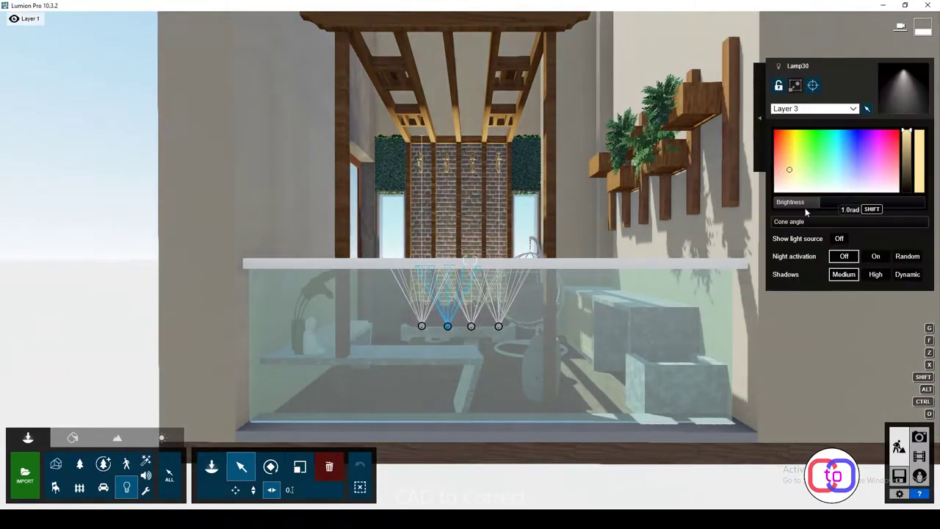
{"action": "left_click_drag", "start_coordinate": [806, 212], "coordinate": [804, 208]}
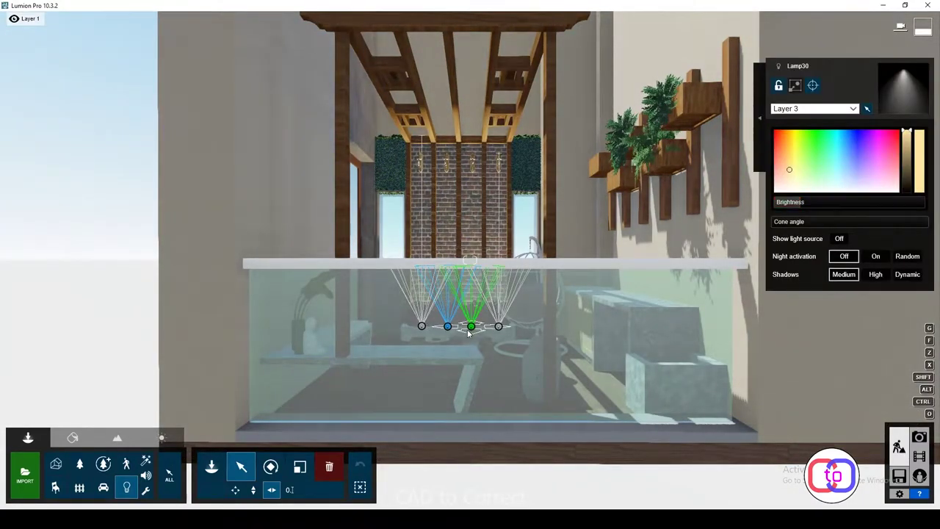
{"action": "left_click", "coordinate": [470, 330]}
{"action": "left_click_drag", "start_coordinate": [816, 207], "coordinate": [806, 209]}
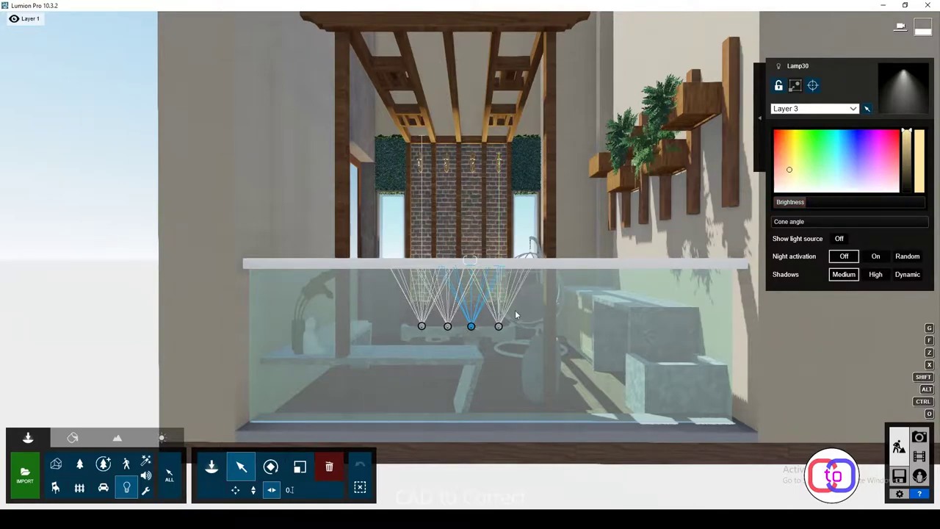
{"action": "left_click_drag", "start_coordinate": [135, 299], "coordinate": [556, 352], "text": "ctrl"}
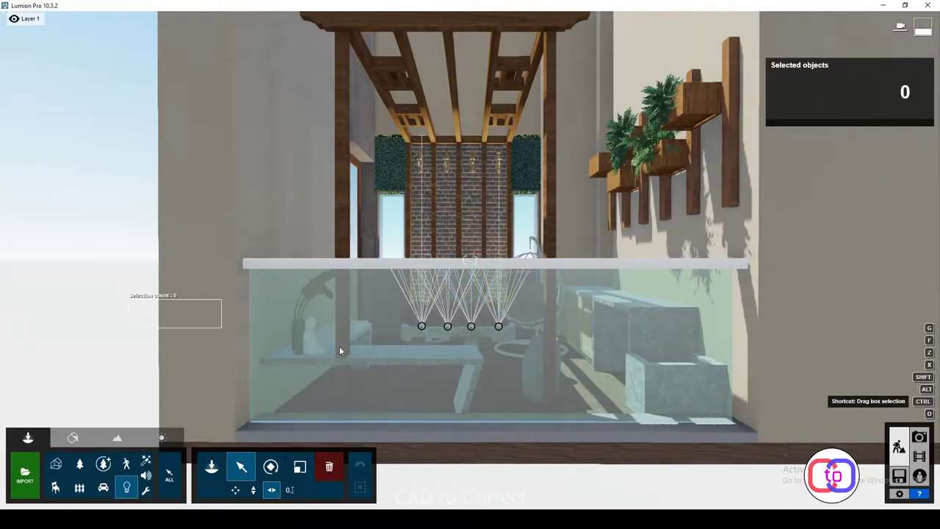
{"action": "left_click_drag", "start_coordinate": [821, 213], "coordinate": [805, 212], "text": "shift"}
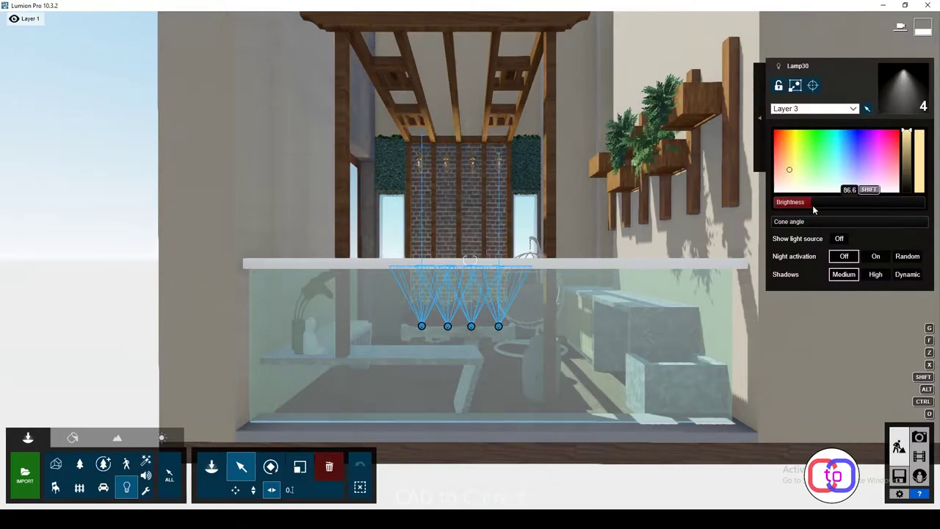
{"action": "left_click", "coordinate": [920, 439]}
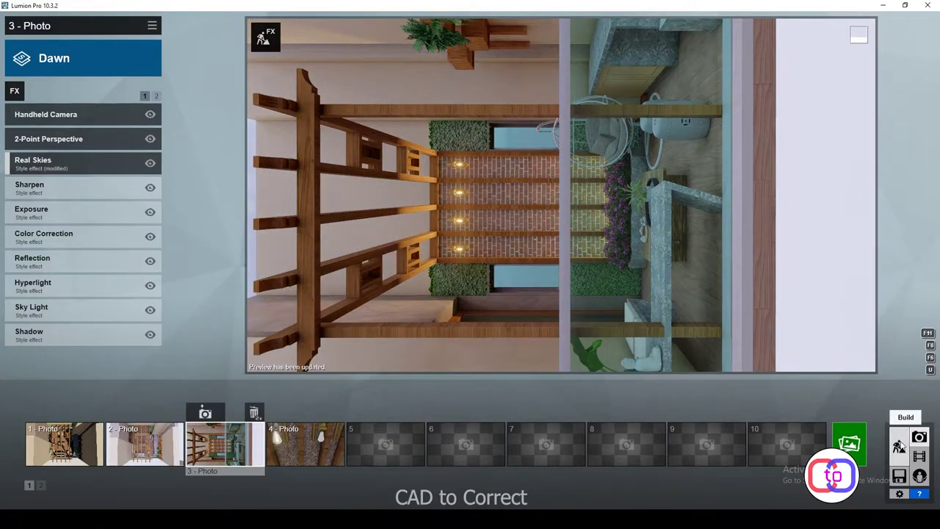
{"action": "left_click", "coordinate": [898, 446]}
Warm the four uplights' colour toward orange and dim them further
{"action": "left_click_drag", "start_coordinate": [365, 362], "coordinate": [528, 301], "text": "ctrl"}
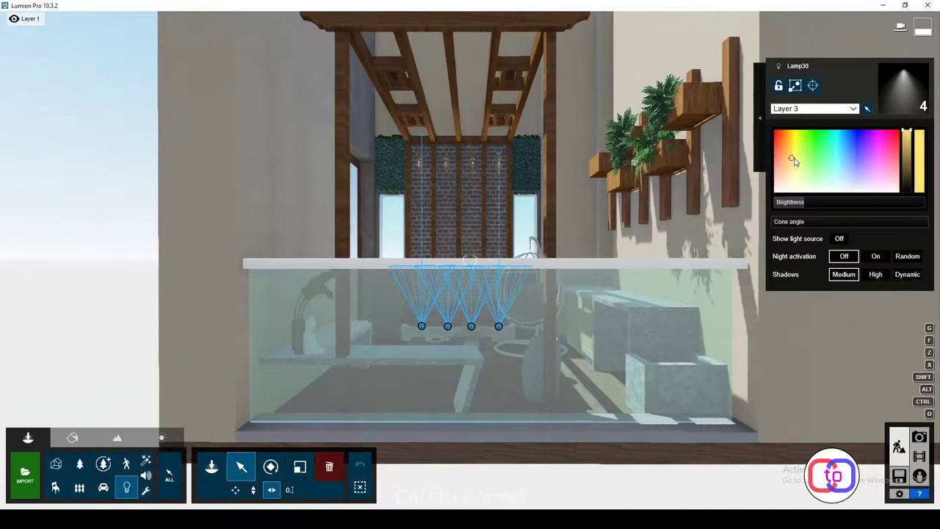
{"action": "left_click_drag", "start_coordinate": [792, 154], "coordinate": [789, 145]}
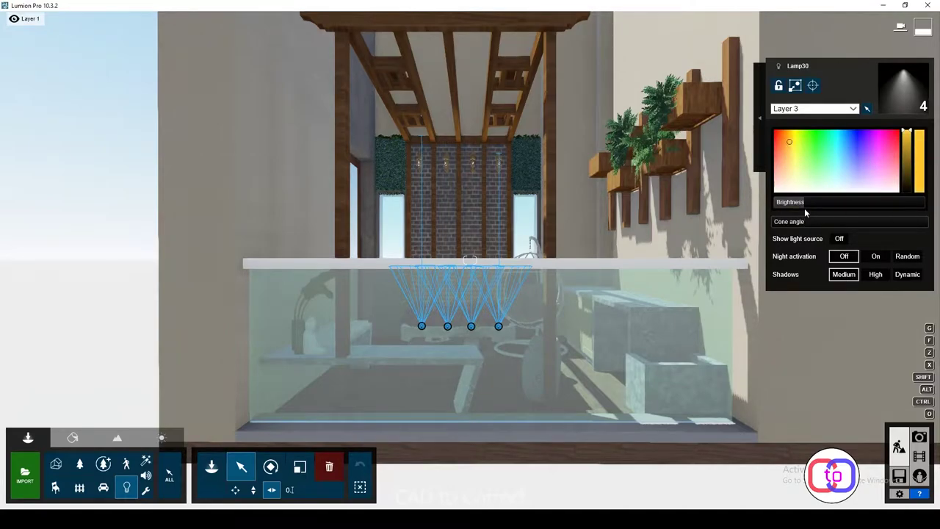
{"action": "left_click", "coordinate": [918, 438]}
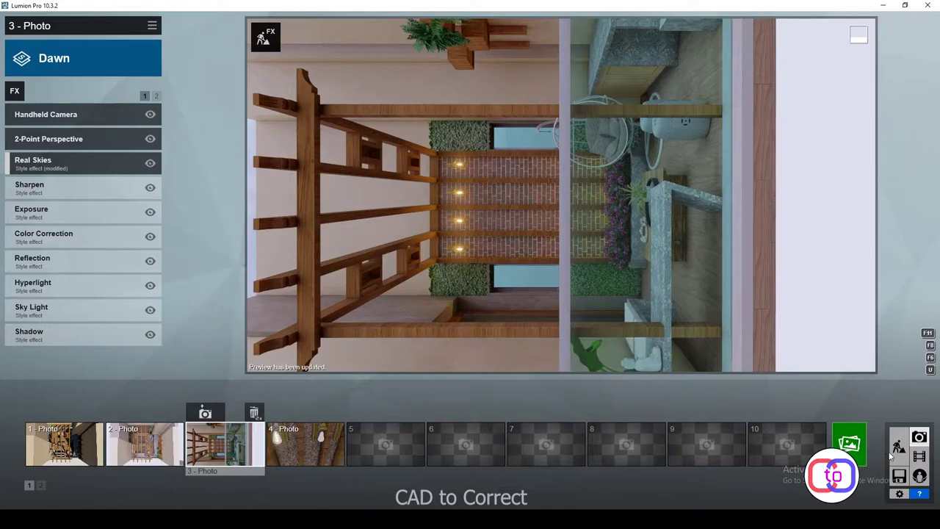
{"action": "left_click", "coordinate": [898, 446]}
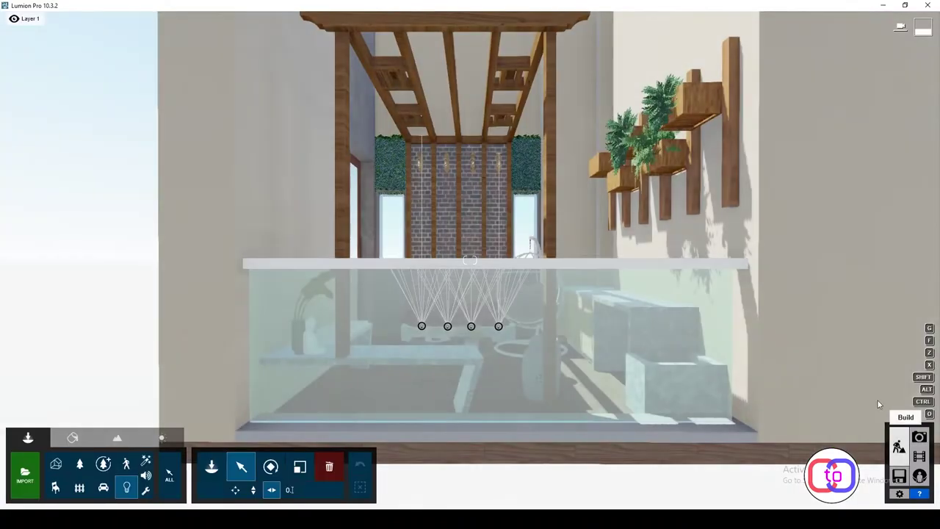
{"action": "left_click_drag", "start_coordinate": [103, 296], "coordinate": [600, 381], "text": "ctrl"}
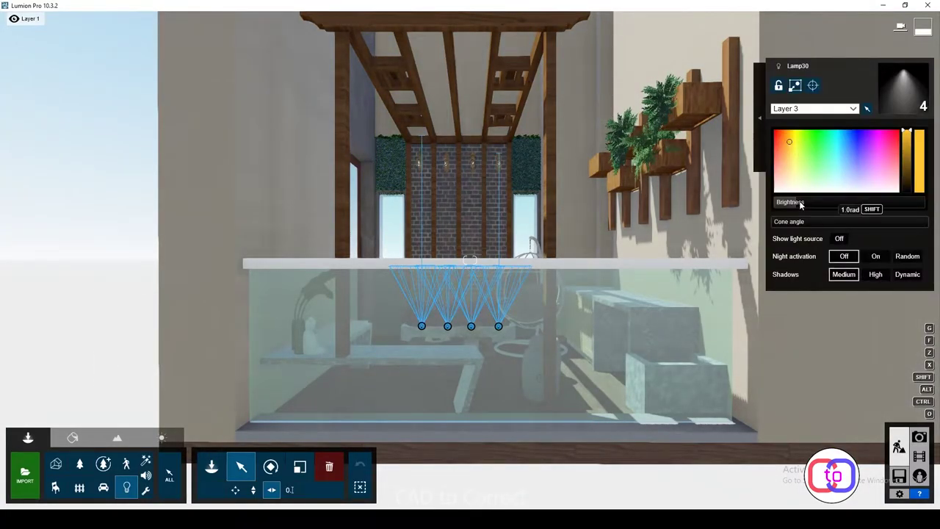
{"action": "left_click_drag", "start_coordinate": [801, 205], "coordinate": [805, 210]}
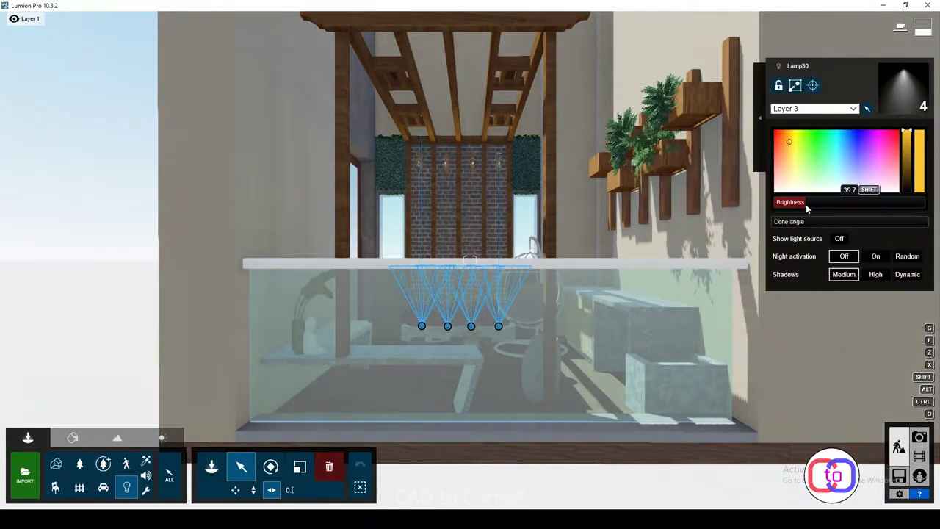
Open the Material Editor on the glass railing's Interior Glass 002 material
{"action": "left_click", "coordinate": [122, 489]}
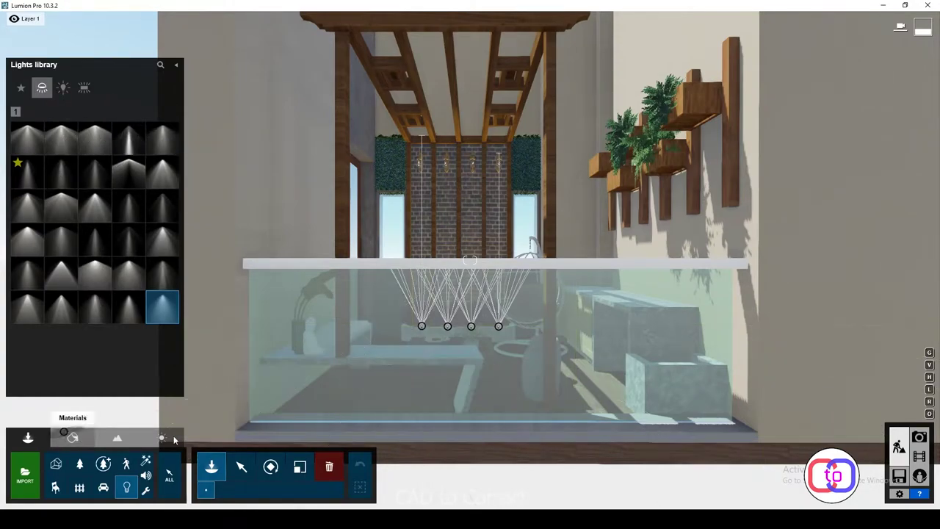
{"action": "left_click", "coordinate": [241, 467]}
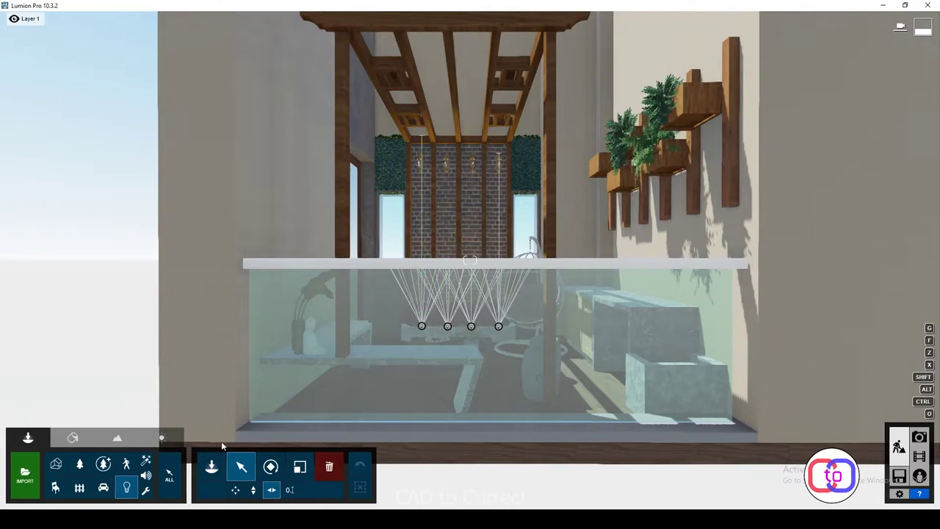
{"action": "left_click", "coordinate": [118, 439]}
{"action": "left_click", "coordinate": [72, 437]}
{"action": "left_click", "coordinate": [370, 354]}
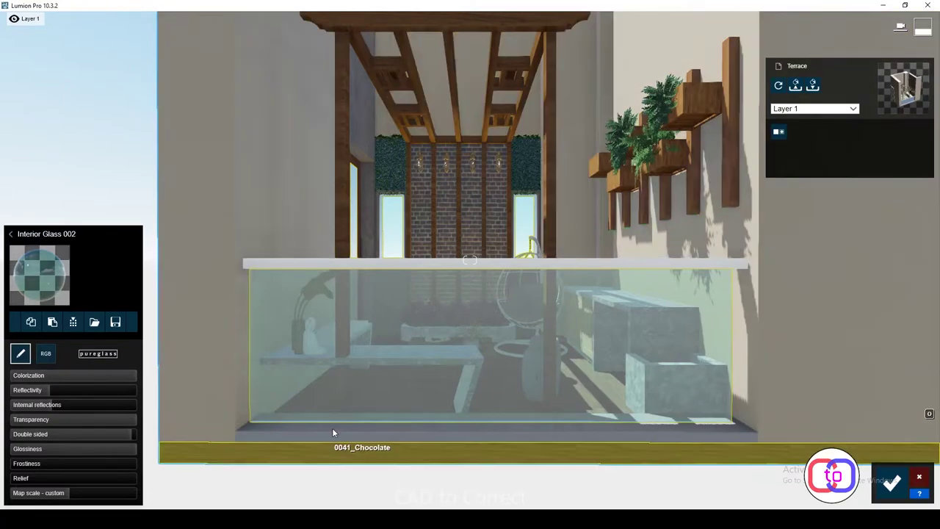
Assign a Standard material to the strip beneath the glass railing and confirm
{"action": "left_click", "coordinate": [331, 433]}
{"action": "left_click", "coordinate": [363, 143]}
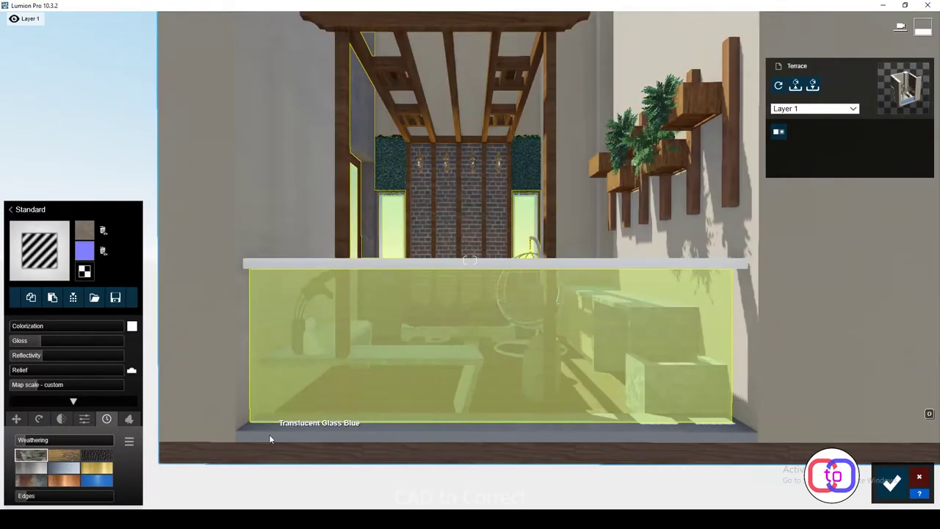
{"action": "left_click", "coordinate": [270, 439]}
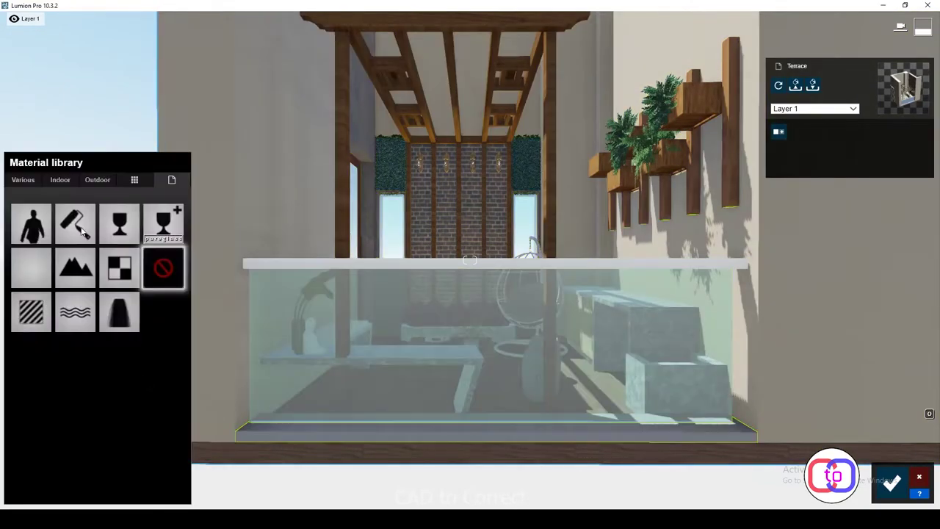
{"action": "left_click", "coordinate": [37, 323]}
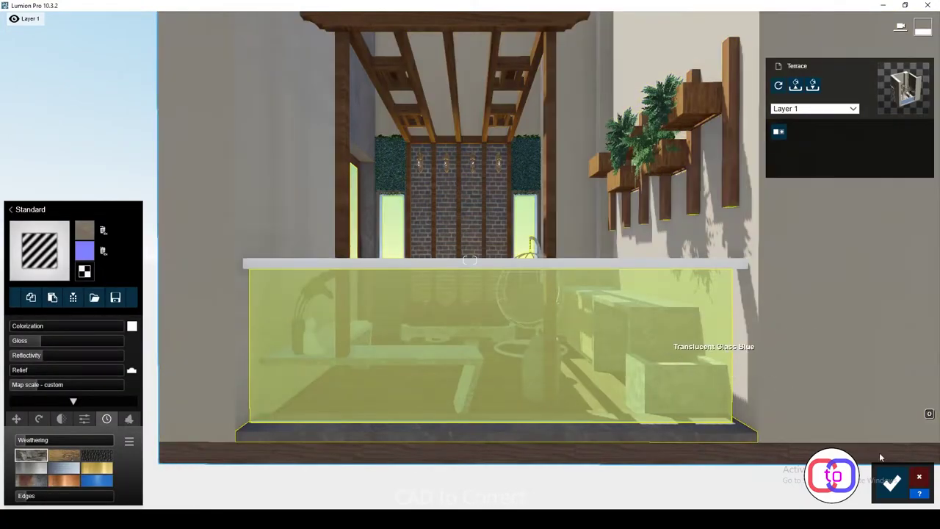
{"action": "left_click", "coordinate": [892, 483]}
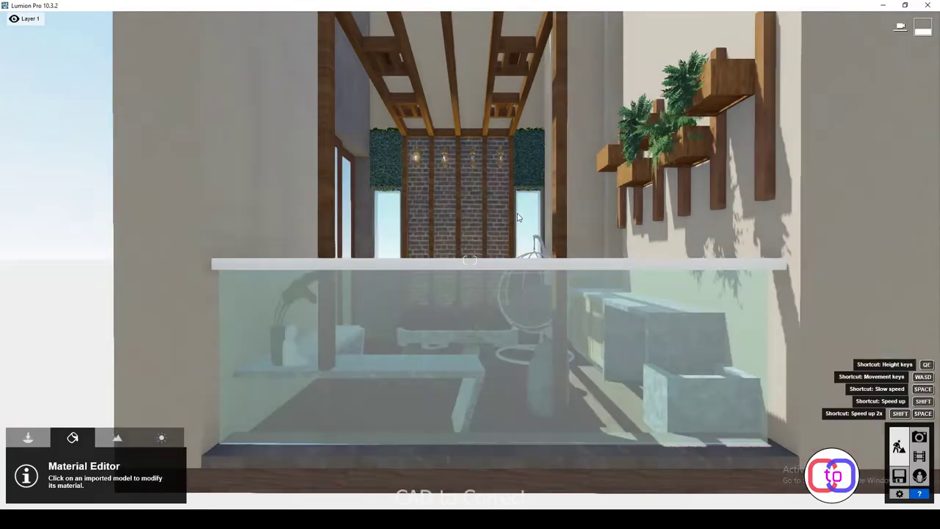
Fly over the railing and down toward the hanging chair and stools
{"action": "right_click_drag", "start_coordinate": [547, 350], "coordinate": [546, 396]}
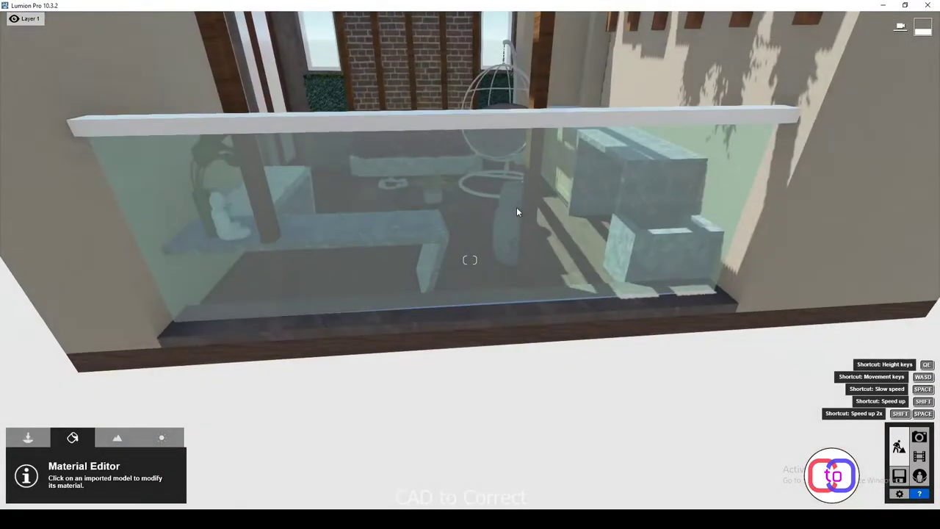
{"action": "right_click_drag", "start_coordinate": [517, 207], "coordinate": [469, 259]}
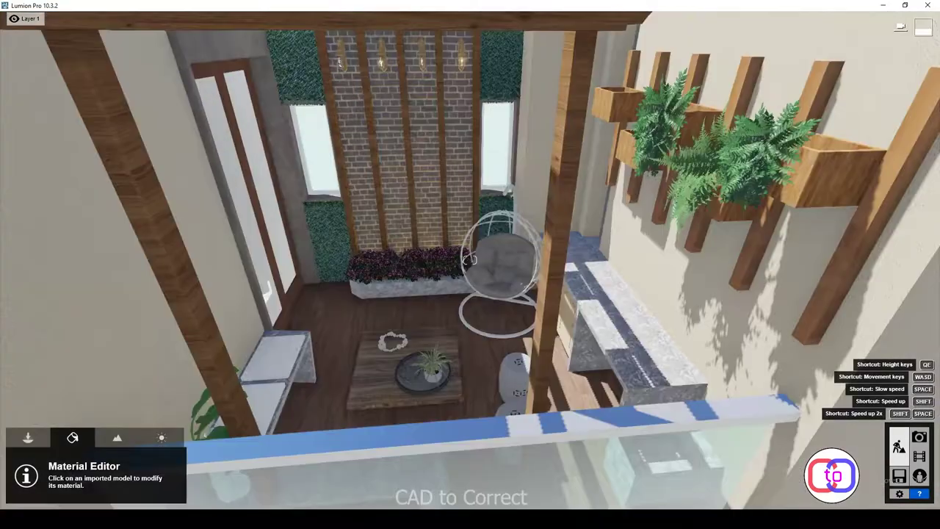
{"action": "right_click_drag", "start_coordinate": [517, 205], "coordinate": [505, 416]}
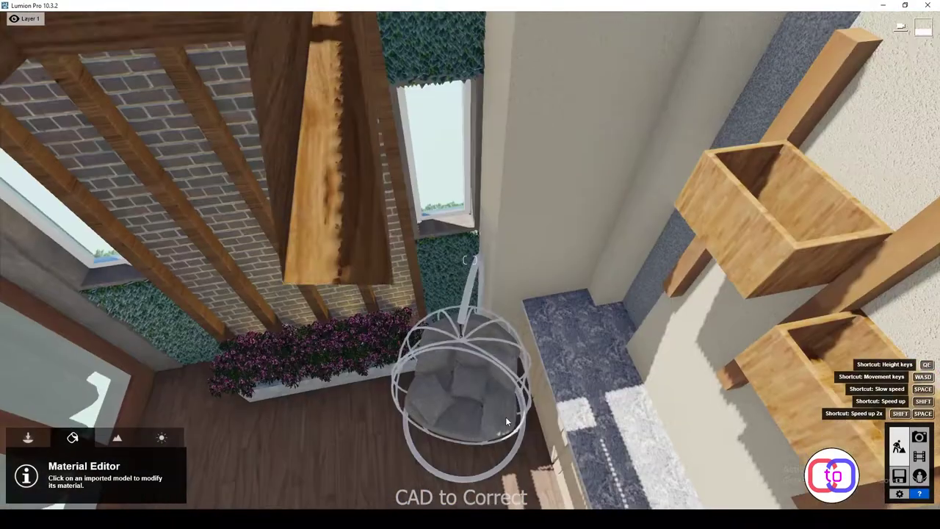
Give the stool an Indoor Metal Aluminium material with slight silver weathering
{"action": "key", "text": "s"}
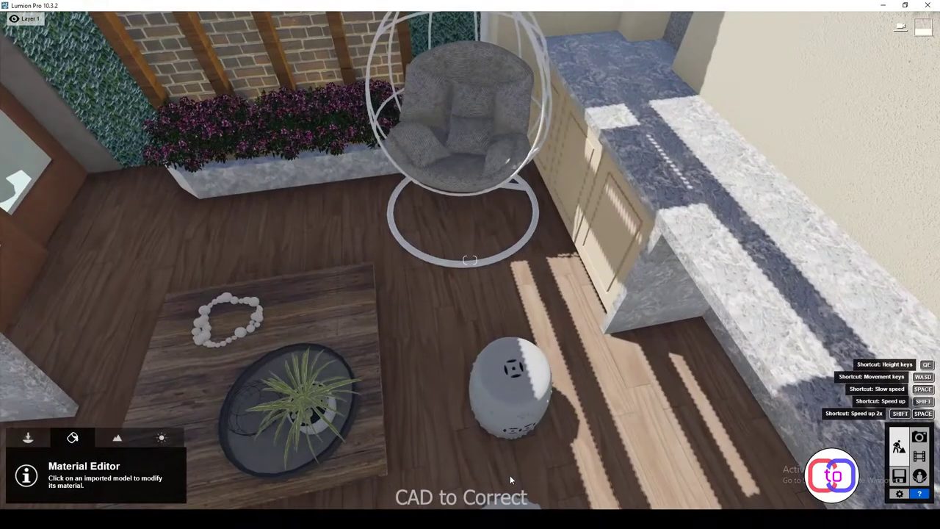
{"action": "key", "text": "s"}
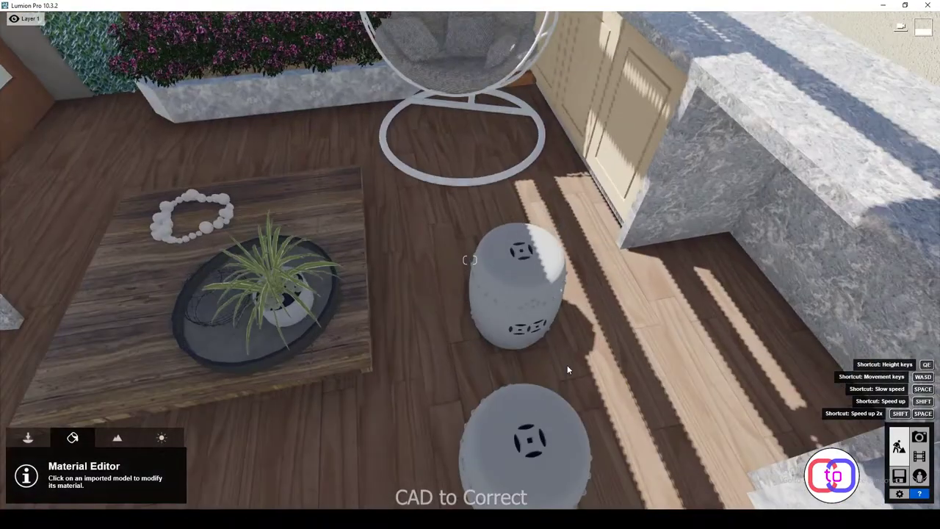
{"action": "key", "text": "w"}
{"action": "left_click", "coordinate": [588, 331]}
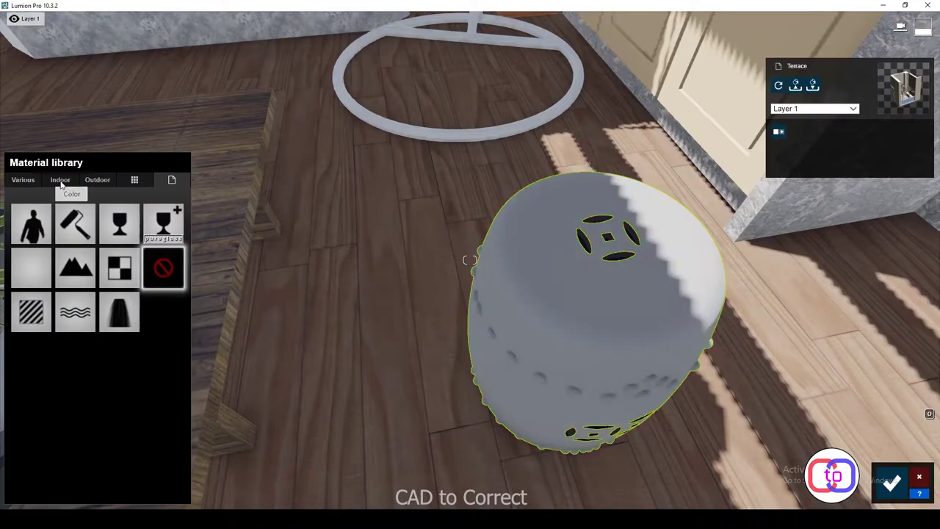
{"action": "left_click", "coordinate": [62, 183]}
{"action": "left_click", "coordinate": [134, 210]}
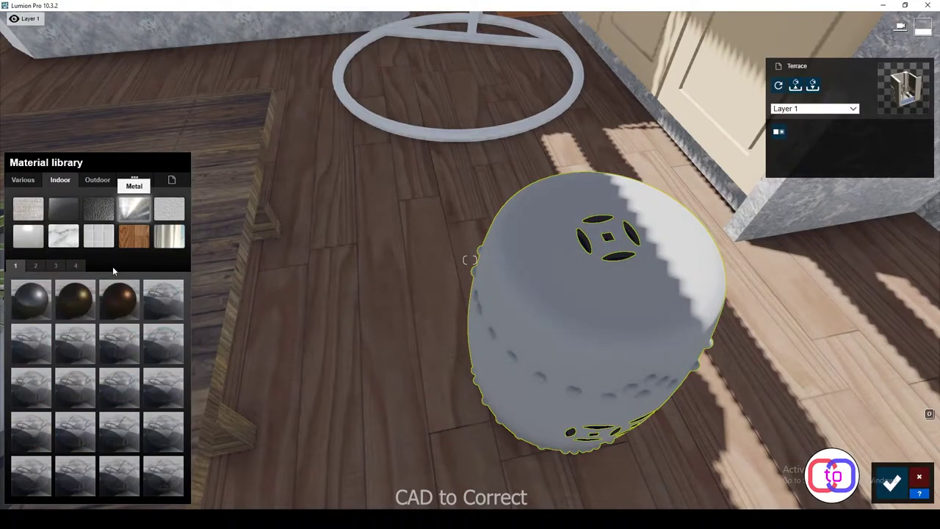
{"action": "left_click", "coordinate": [30, 303]}
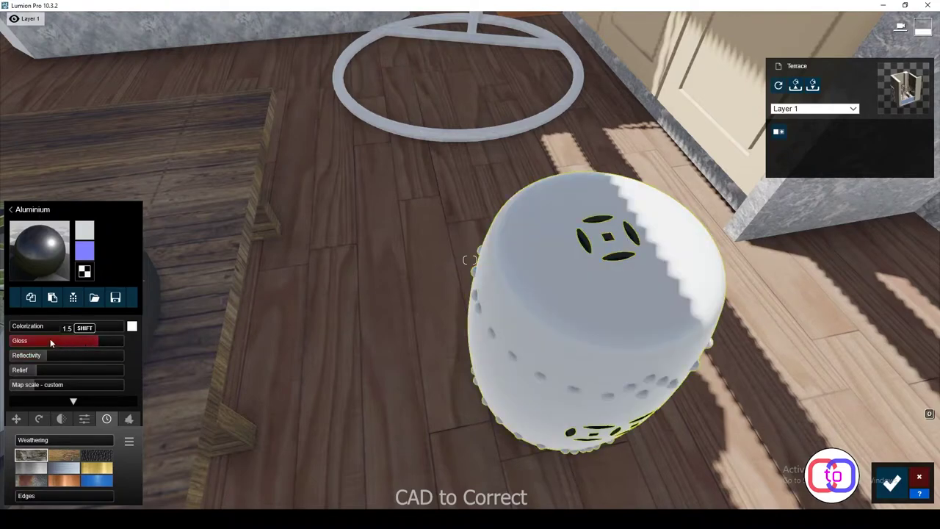
{"action": "left_click", "coordinate": [63, 468]}
{"action": "left_click_drag", "start_coordinate": [23, 443], "coordinate": [47, 444]}
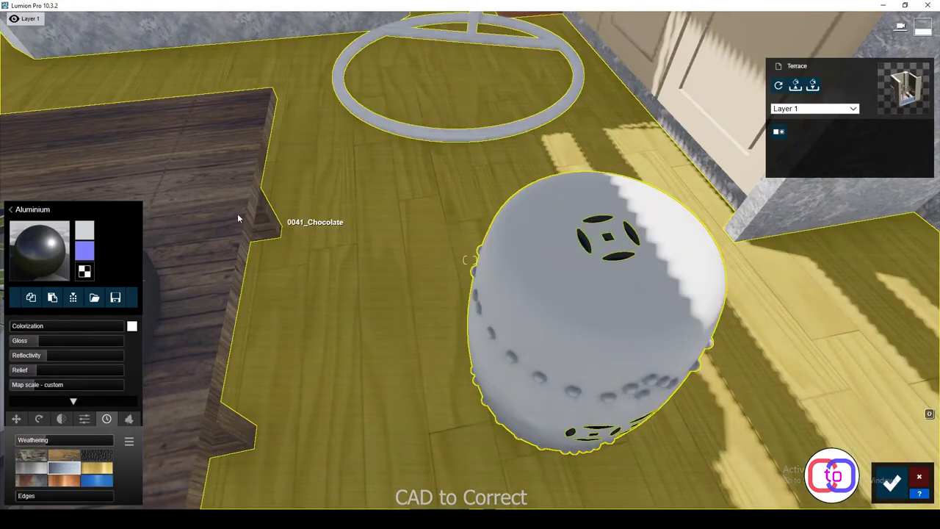
Return to the Material library and move the view over to the coffee table
{"action": "left_click", "coordinate": [237, 217]}
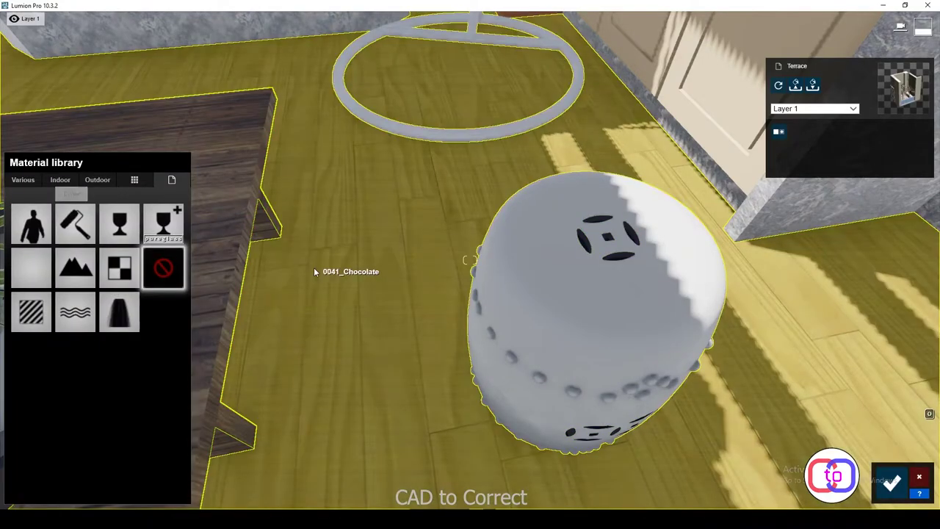
{"action": "mouse_move", "coordinate": [314, 267]}
{"action": "right_mouse_down"}
{"action": "mouse_move", "coordinate": [440, 307]}
{"action": "mouse_move", "coordinate": [544, 315]}
{"action": "mouse_move", "coordinate": [460, 318]}
{"action": "mouse_move", "coordinate": [456, 328]}
{"action": "right_mouse_up"}
{"action": "scroll", "coordinate": [508, 310], "scroll_direction": "down", "scroll_amount": 3}
{"action": "scroll", "coordinate": [508, 310], "scroll_direction": "down", "scroll_amount": 3}
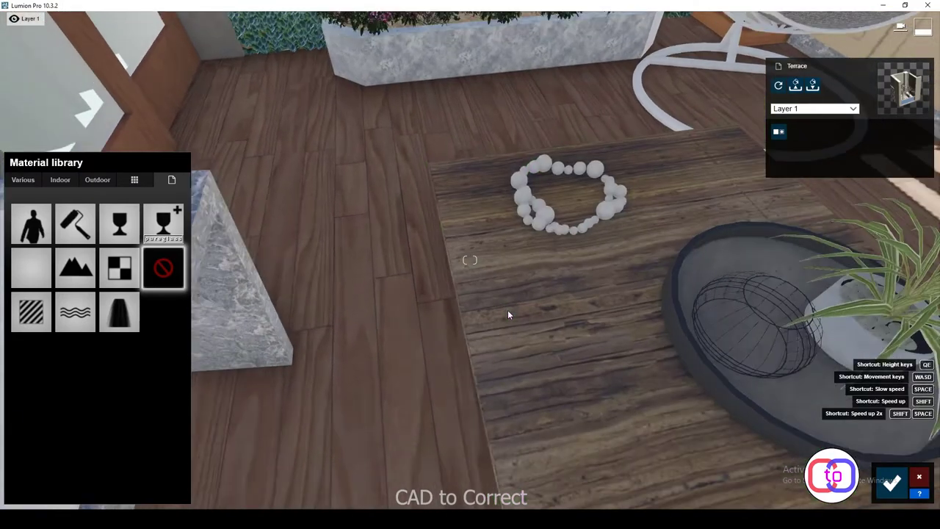
{"action": "scroll", "coordinate": [507, 310], "scroll_direction": "down", "scroll_amount": 3}
Copy the Polii Fabric Muslin material onto the remaining bench cushions
{"action": "left_click", "coordinate": [771, 35]}
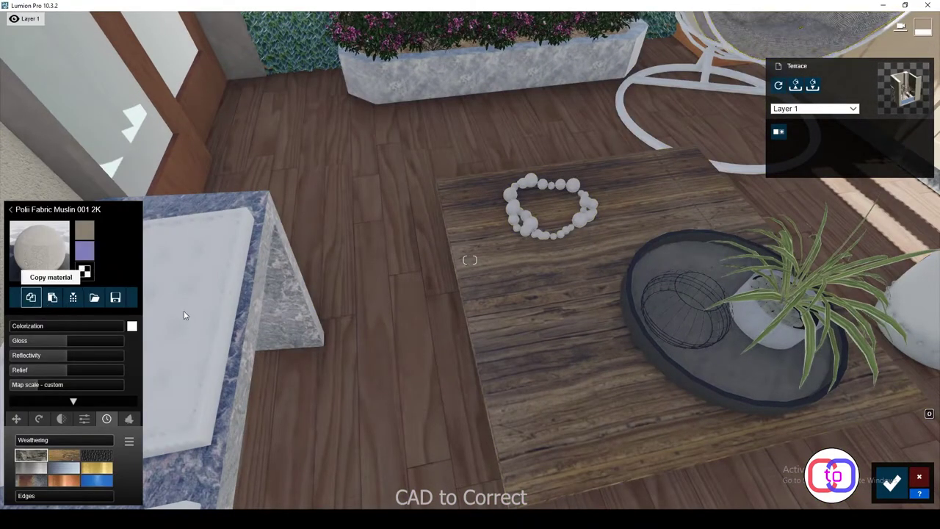
{"action": "right_click_drag", "start_coordinate": [185, 300], "coordinate": [260, 325]}
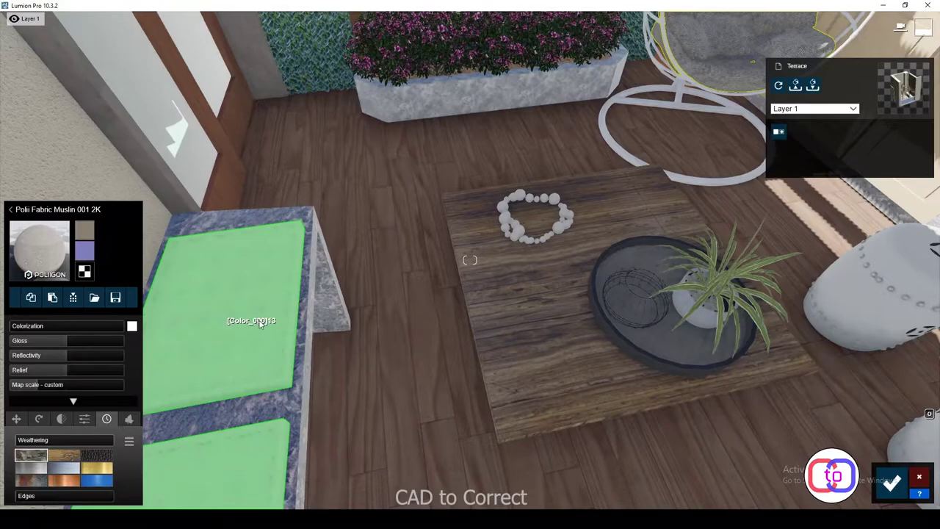
{"action": "left_click", "coordinate": [260, 325]}
{"action": "left_click", "coordinate": [34, 310]}
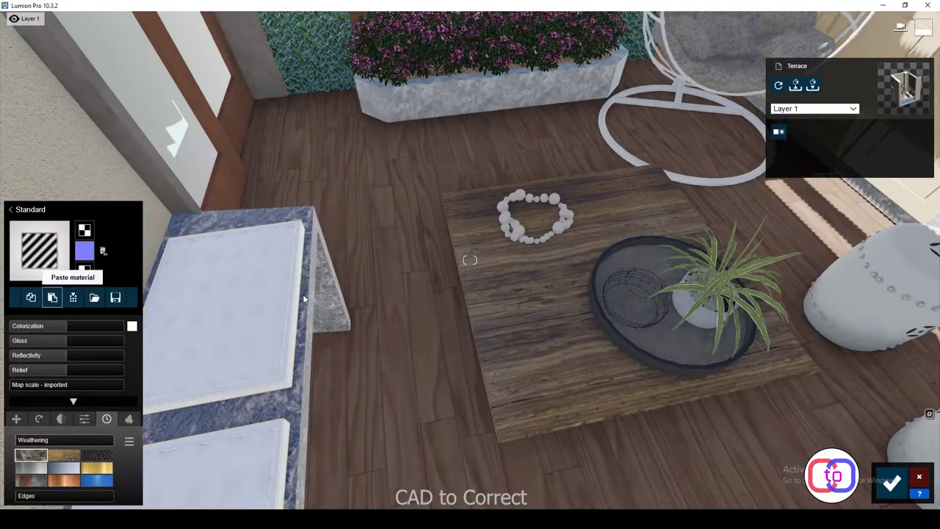
{"action": "key", "text": "w"}
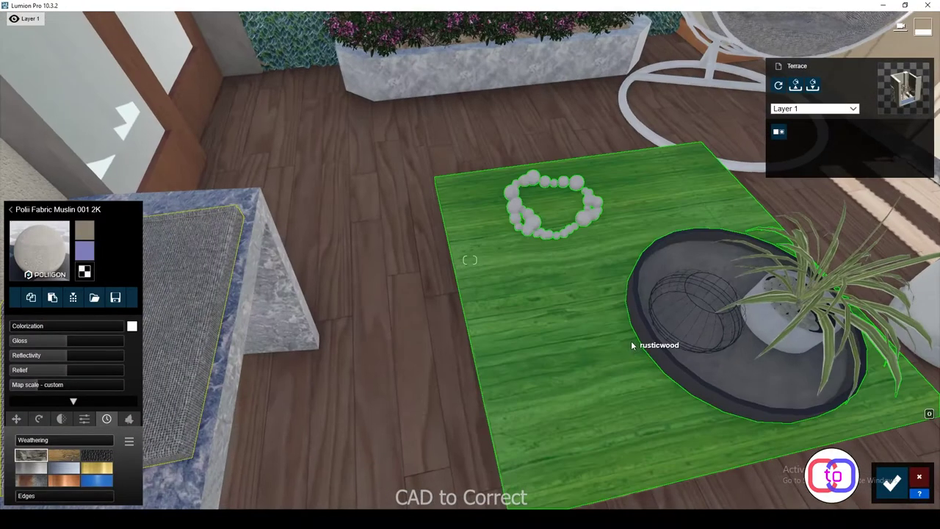
{"action": "key", "text": "s"}
Replace the tray's bronze with a Standard material and wood weathering 0.5
{"action": "right_click_drag", "start_coordinate": [634, 331], "coordinate": [466, 380]}
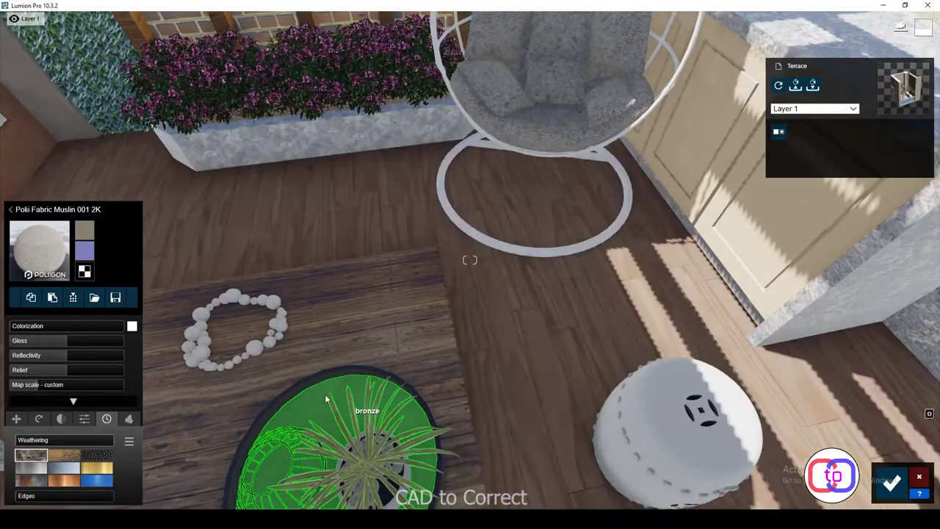
{"action": "left_click", "coordinate": [343, 349]}
{"action": "left_click", "coordinate": [34, 310]}
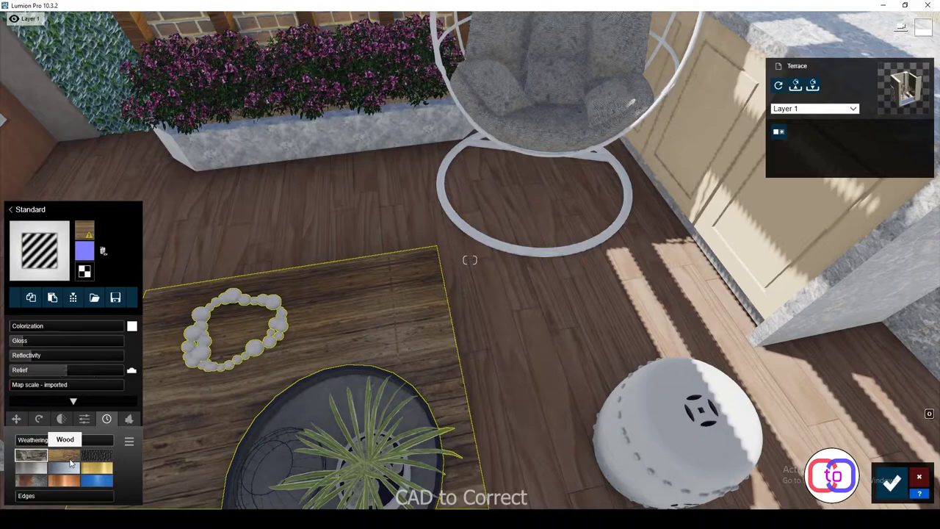
{"action": "left_click_drag", "start_coordinate": [64, 445], "coordinate": [53, 445]}
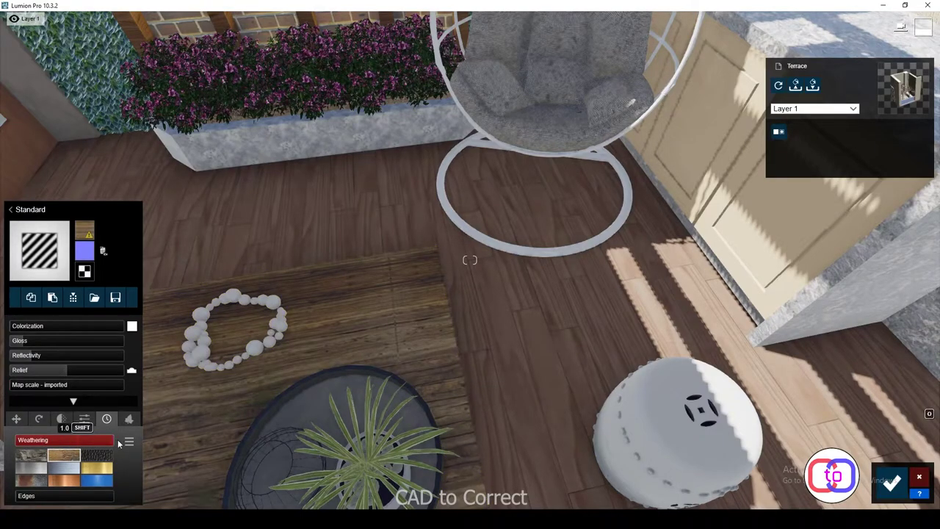
Apply Indoor Stone Marble 001 1024 to the bead wreath and finish material editing
{"action": "left_click", "coordinate": [260, 353]}
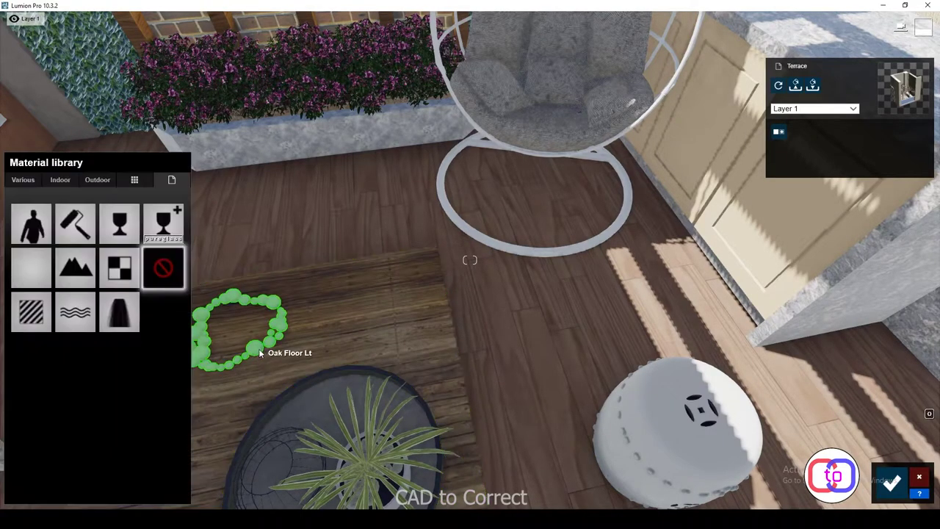
{"action": "left_click", "coordinate": [61, 180]}
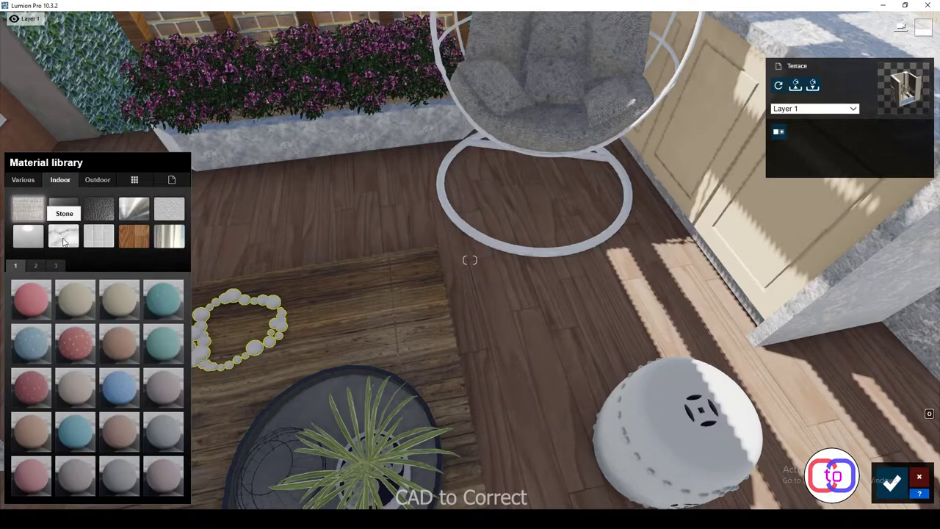
{"action": "left_click", "coordinate": [38, 307]}
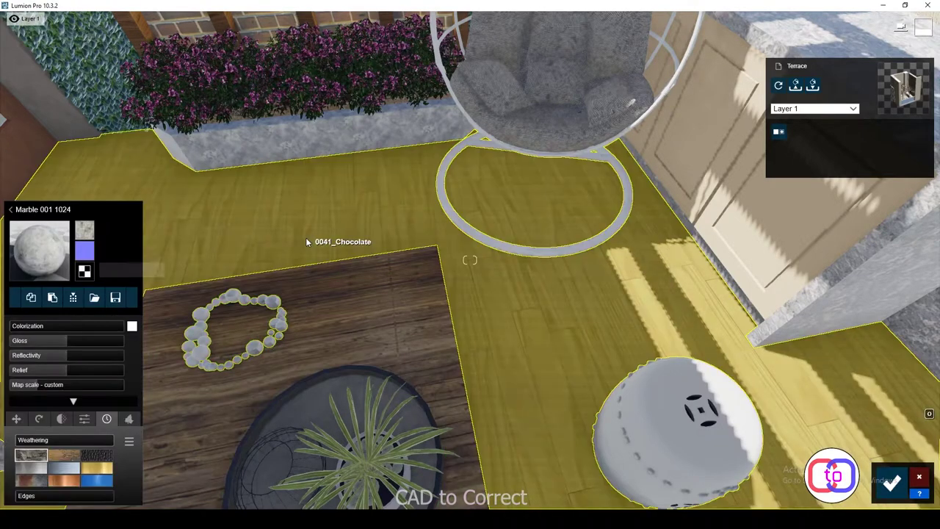
{"action": "left_click", "coordinate": [305, 238]}
{"action": "scroll", "coordinate": [362, 357], "scroll_direction": "down", "scroll_amount": 3}
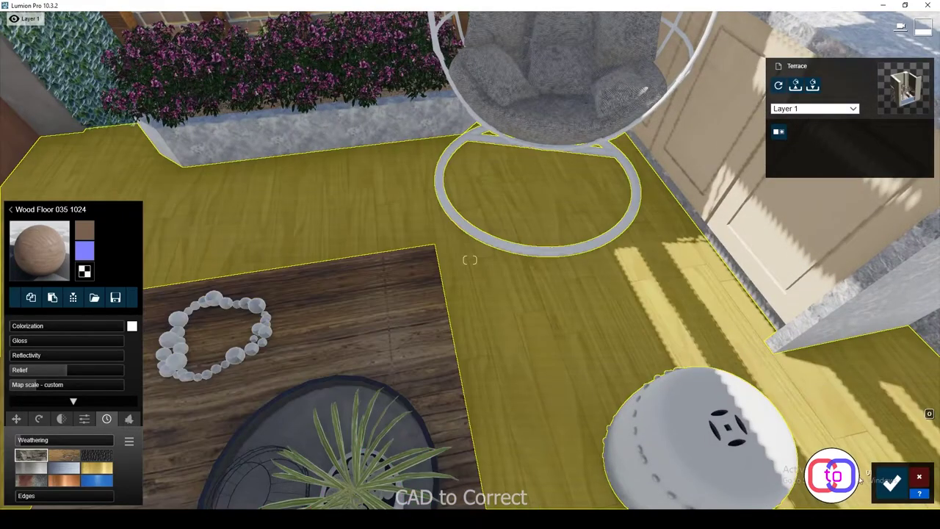
{"action": "left_click", "coordinate": [446, 246]}
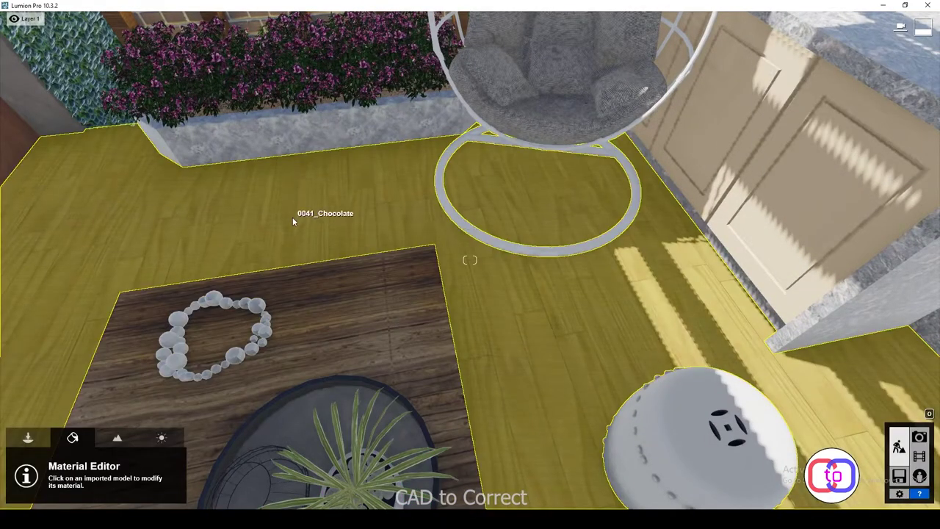
{"action": "scroll", "coordinate": [296, 216], "scroll_direction": "down", "scroll_amount": 5}
{"action": "scroll", "coordinate": [297, 216], "scroll_direction": "down", "scroll_amount": 5}
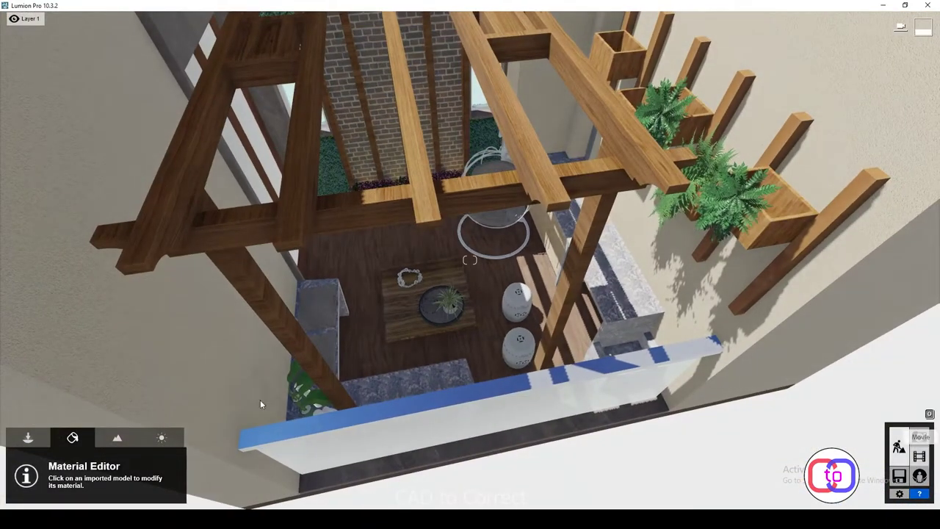
In Photo mode, load the top-down photo 2 camera, refresh its preview, and open Add Effect
{"action": "left_click", "coordinate": [919, 438]}
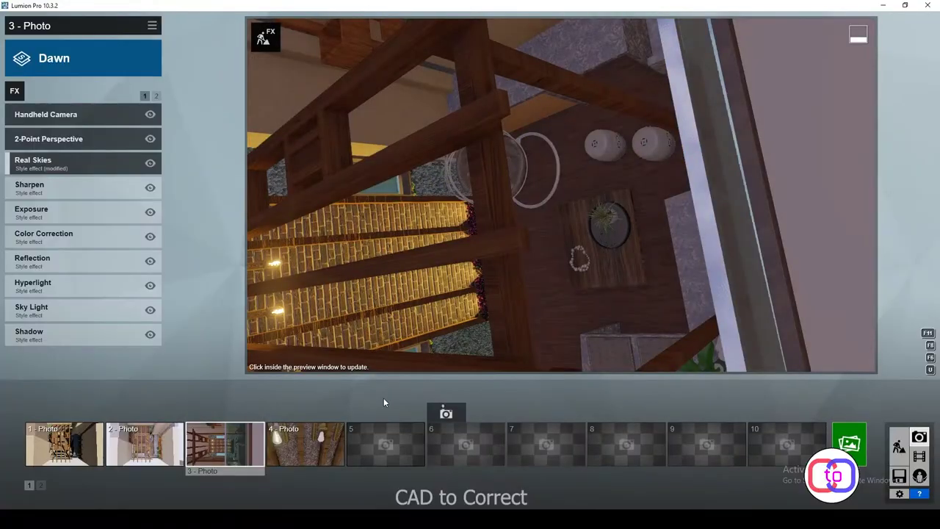
{"action": "left_click", "coordinate": [212, 448]}
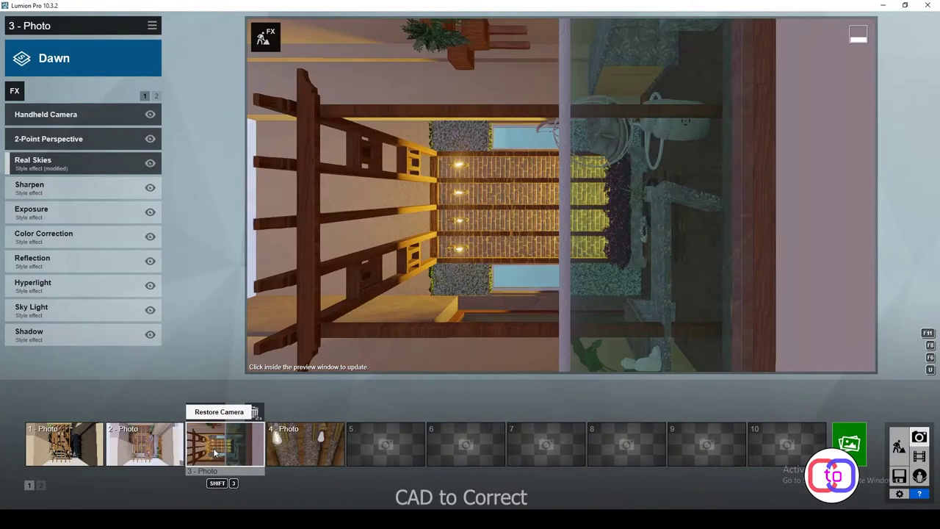
{"action": "left_click", "coordinate": [506, 265]}
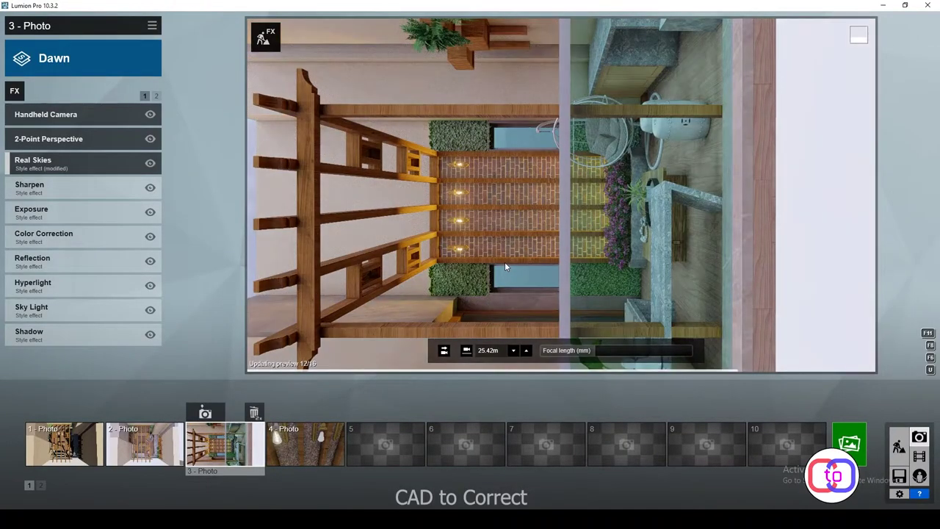
{"action": "left_click", "coordinate": [143, 441]}
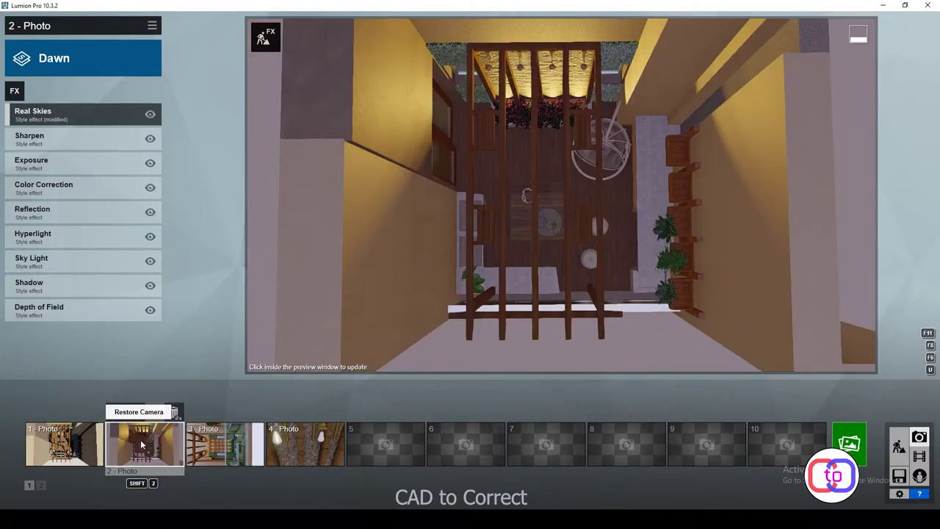
{"action": "left_click", "coordinate": [556, 217]}
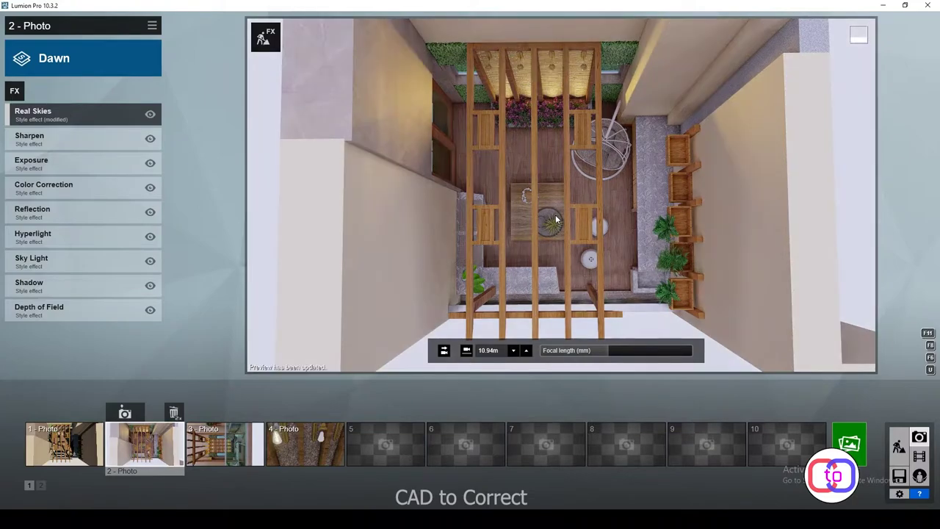
{"action": "left_click", "coordinate": [15, 90]}
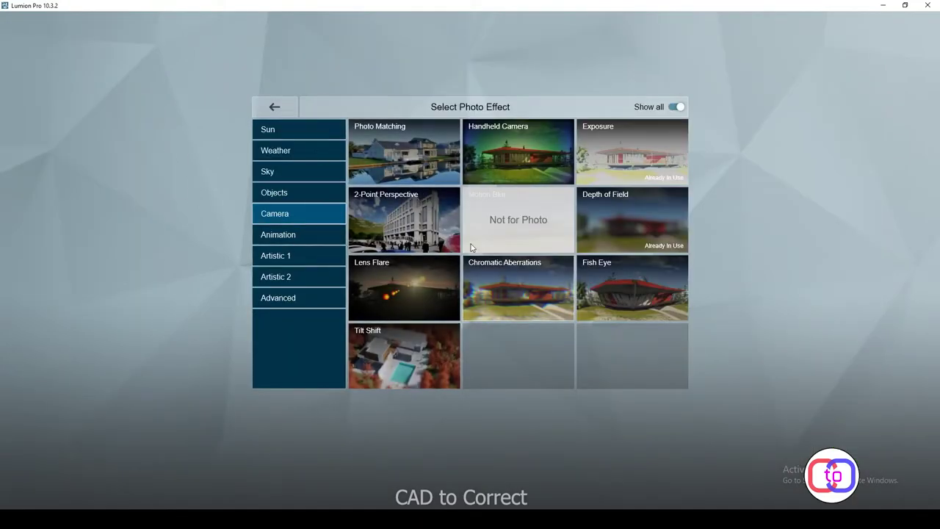
Add Advanced > Near Clip Plane with a clip distance of about 8.1 m
{"action": "left_click", "coordinate": [297, 278]}
{"action": "left_click", "coordinate": [292, 301]}
{"action": "left_click", "coordinate": [424, 294]}
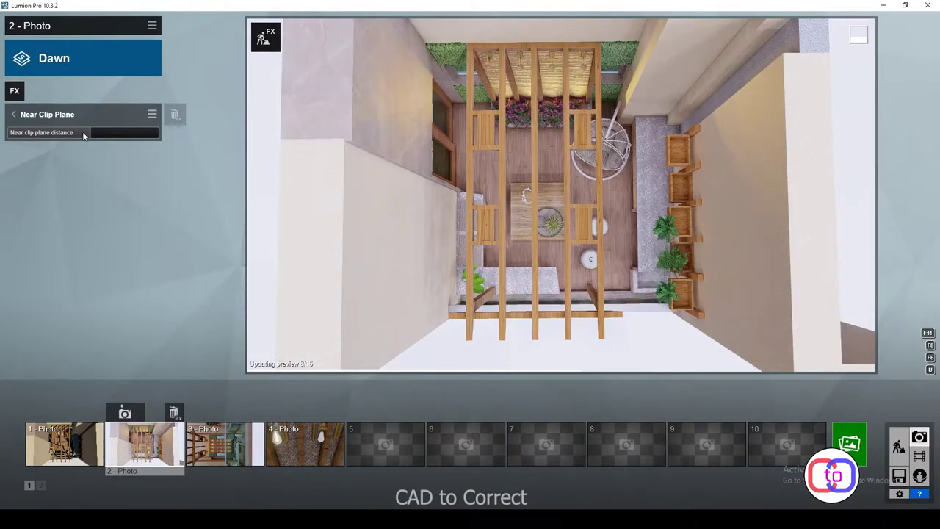
{"action": "mouse_move", "coordinate": [83, 131]}
{"action": "left_mouse_down"}
{"action": "mouse_move", "coordinate": [150, 157]}
{"action": "mouse_move", "coordinate": [159, 151]}
{"action": "left_mouse_up"}
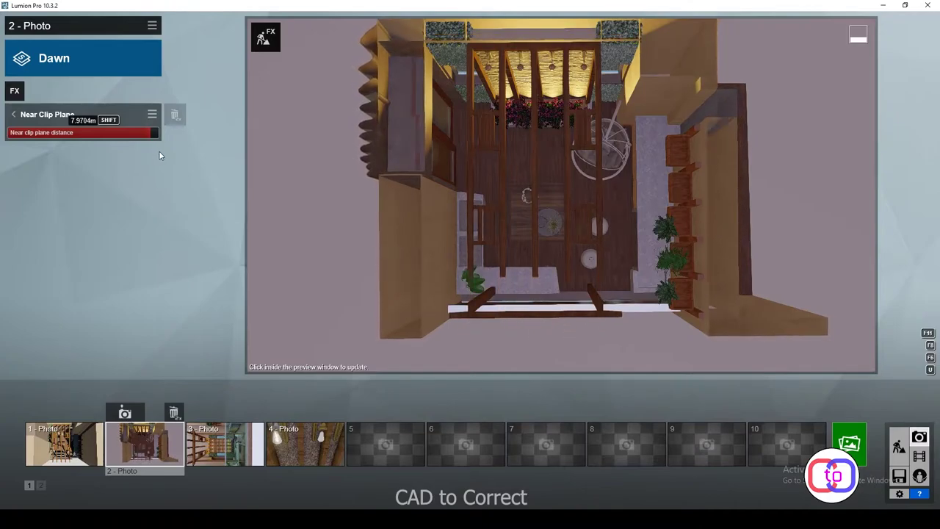
{"action": "left_click_drag", "start_coordinate": [159, 151], "coordinate": [170, 151]}
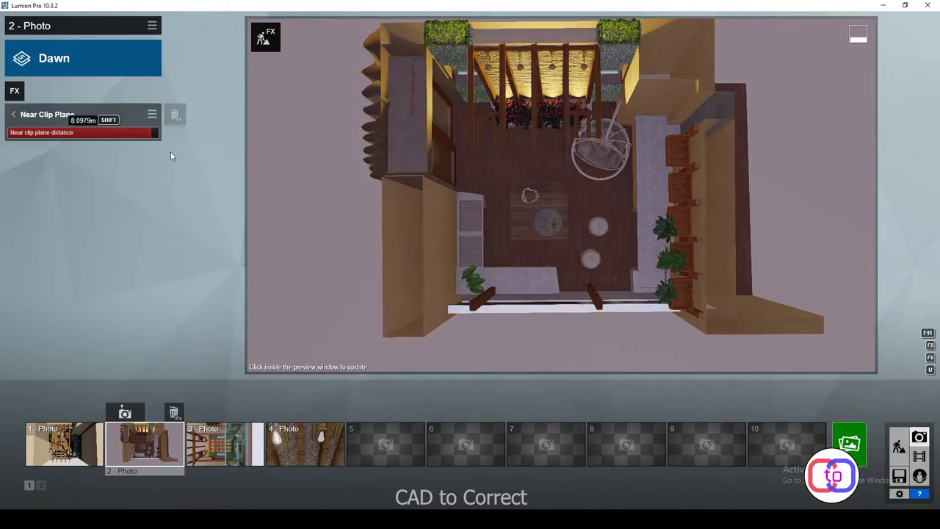
{"action": "left_click", "coordinate": [569, 233]}
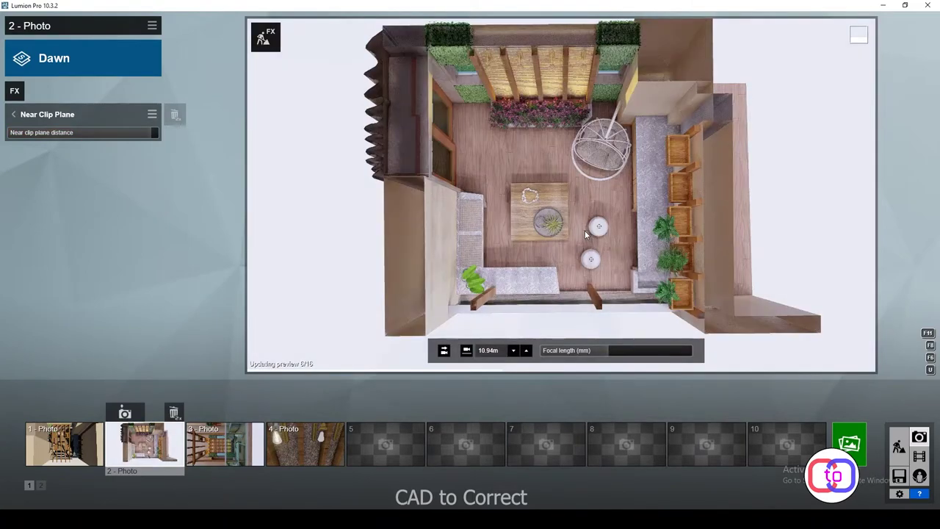
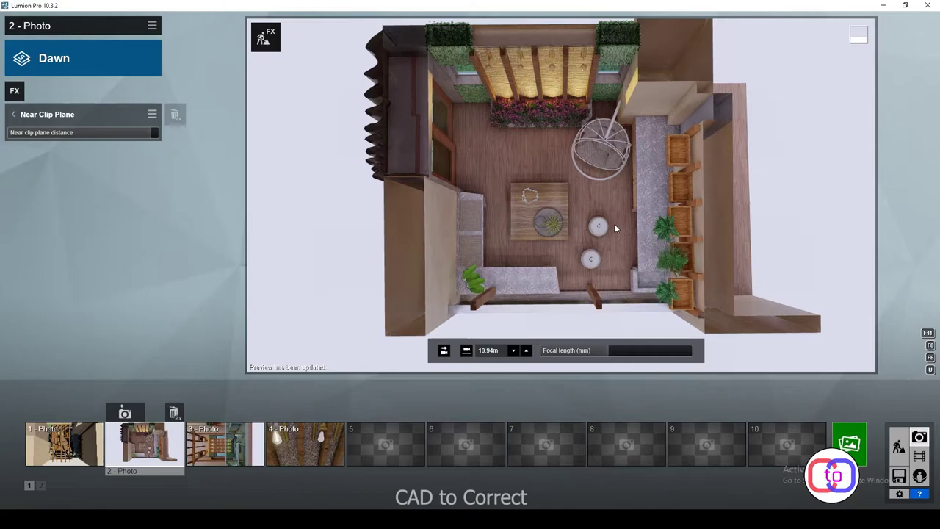
In Build mode, pick the seated cup-holding Woman African 0002 Cola from the People library's Women pages
{"action": "left_click", "coordinate": [899, 446]}
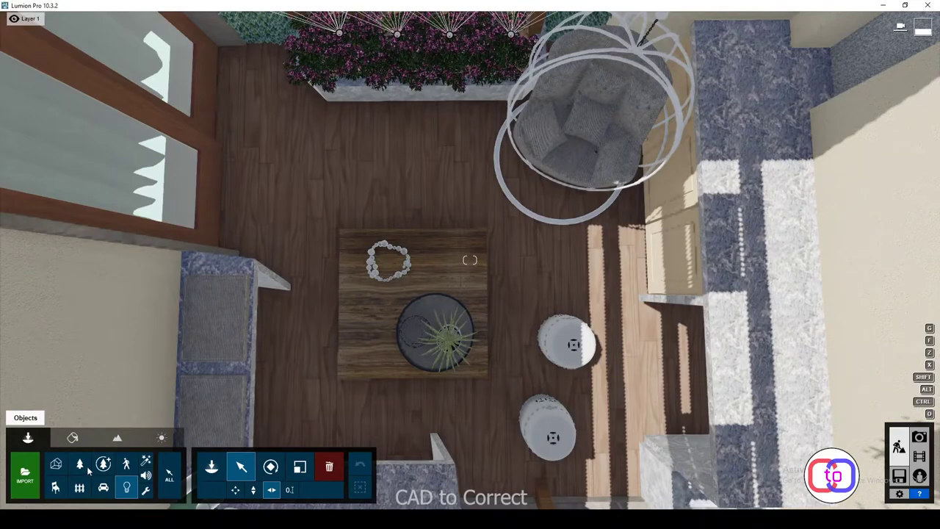
{"action": "left_click", "coordinate": [126, 463]}
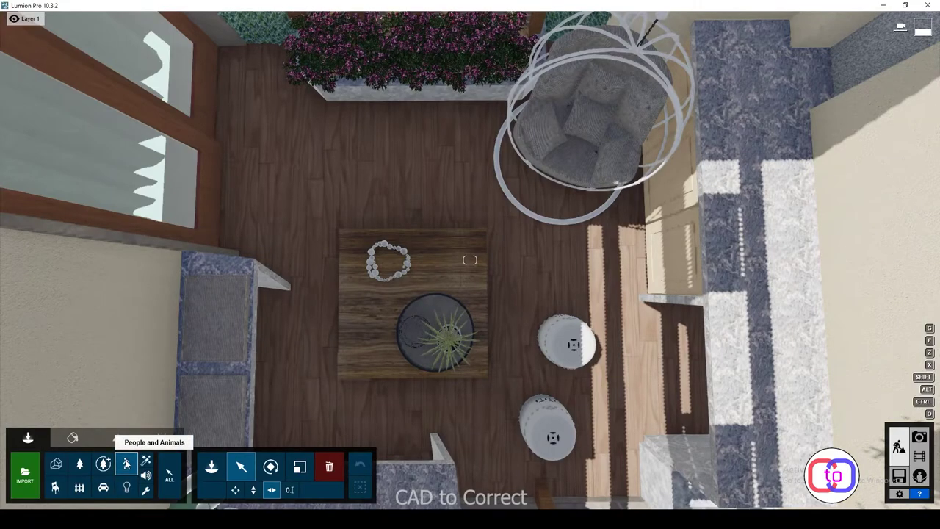
{"action": "left_click", "coordinate": [126, 463]}
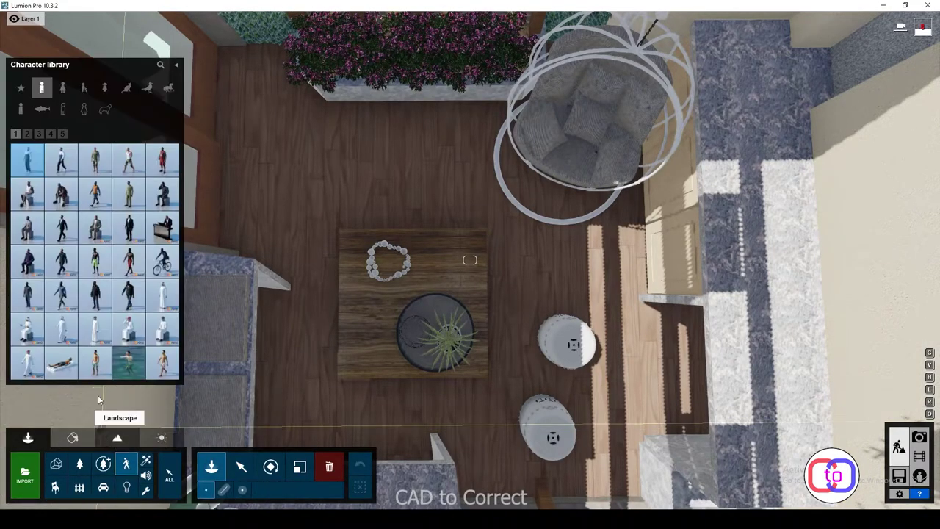
{"action": "left_click", "coordinate": [63, 88]}
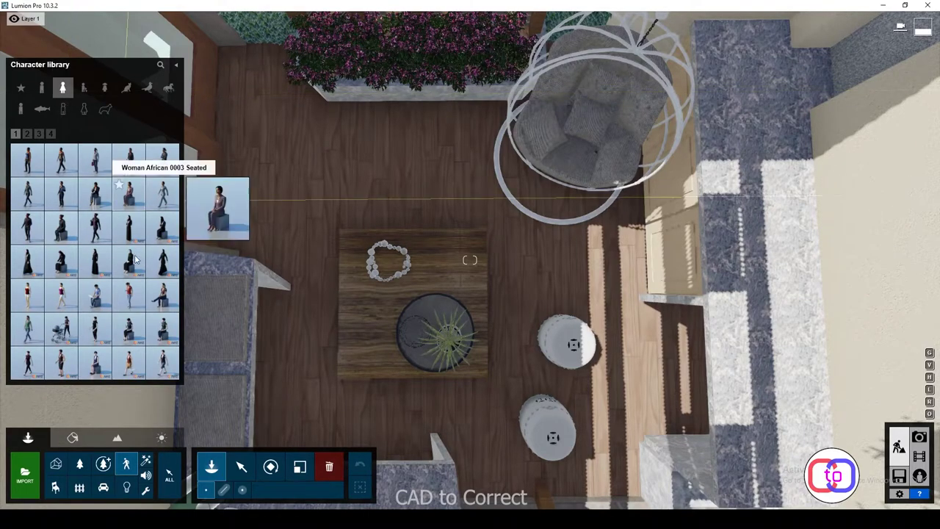
{"action": "left_click", "coordinate": [27, 135]}
{"action": "left_click", "coordinate": [44, 134]}
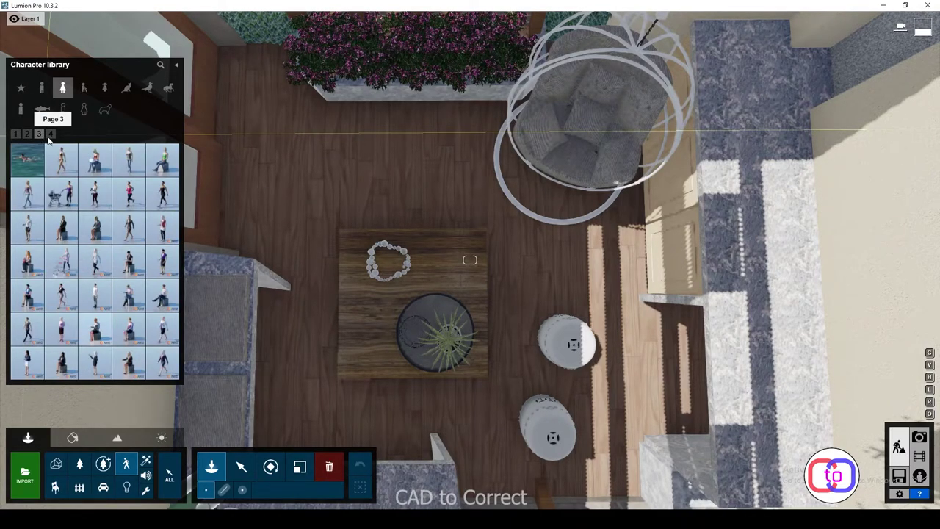
{"action": "left_click", "coordinate": [50, 135]}
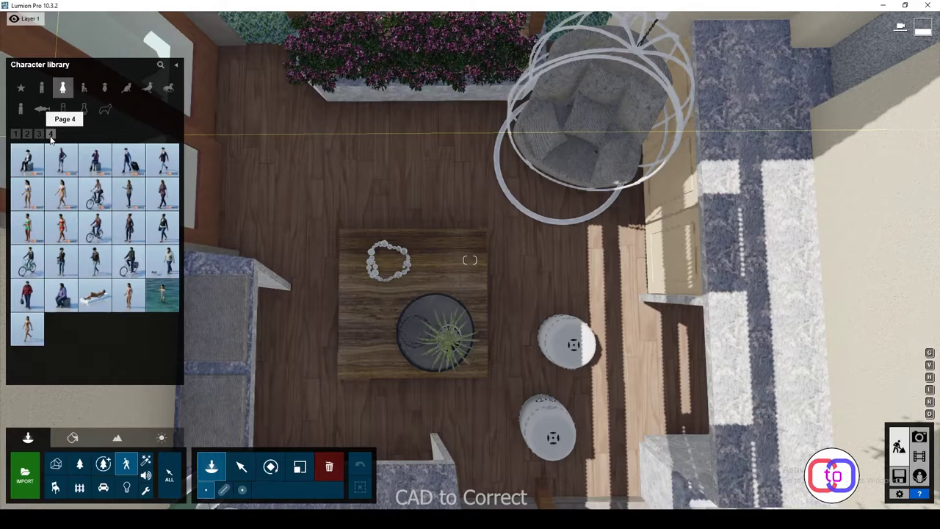
{"action": "left_click", "coordinate": [15, 135]}
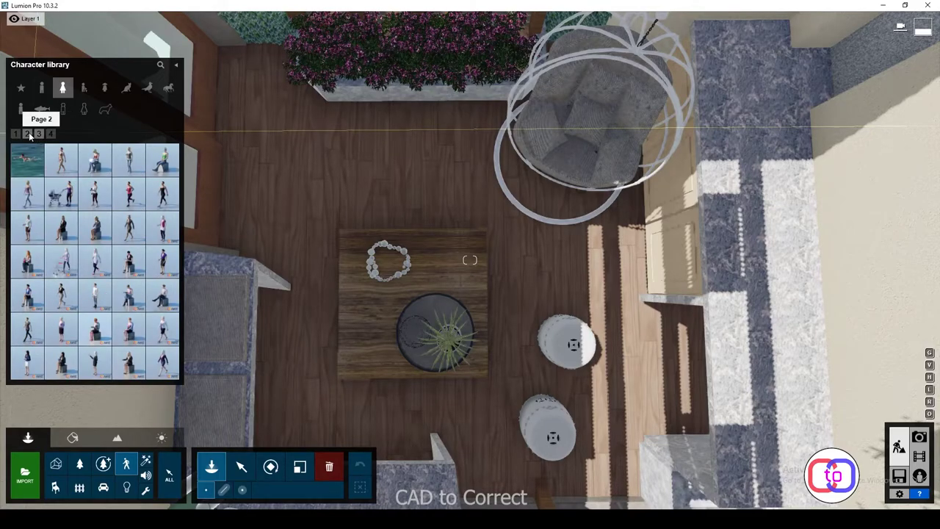
{"action": "left_click", "coordinate": [26, 135]}
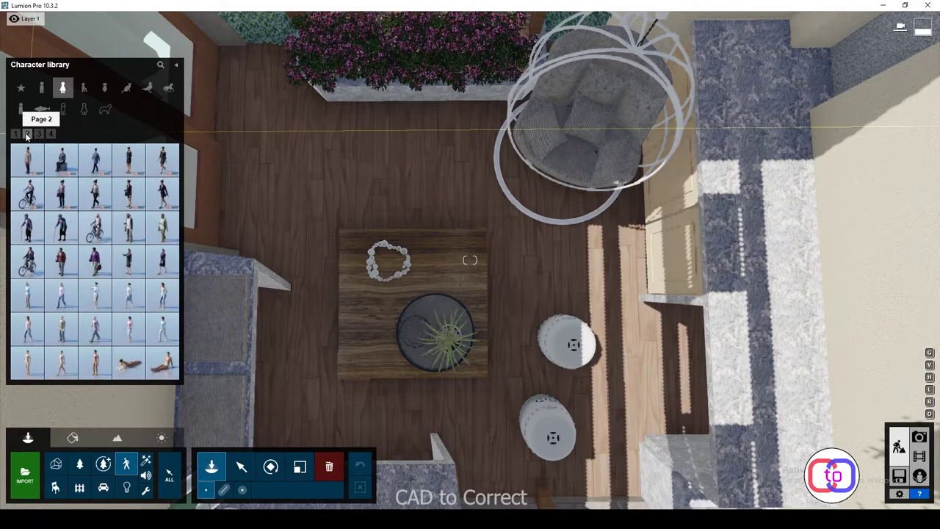
{"action": "left_click", "coordinate": [16, 135]}
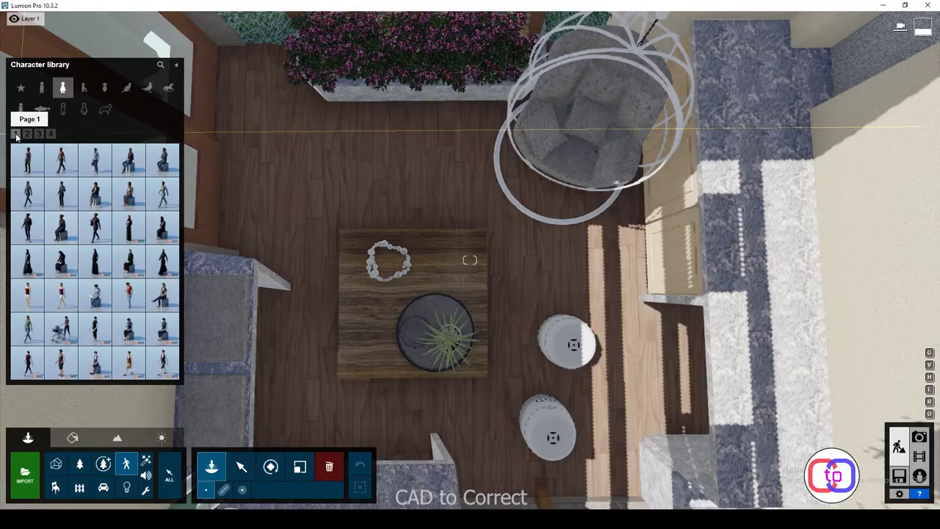
{"action": "left_click", "coordinate": [127, 166]}
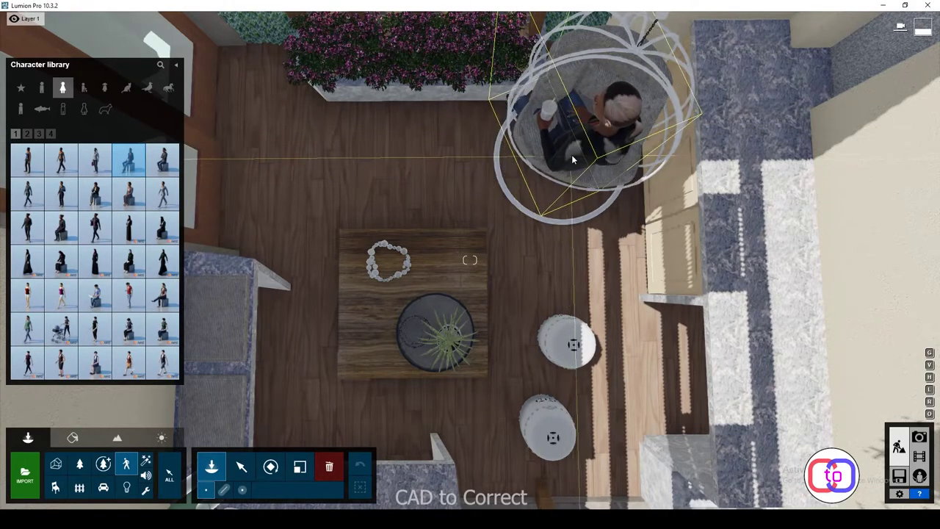
Place the woman in the hanging chair, tilted to about -18° pitch and turned to -16° heading
{"action": "left_click", "coordinate": [571, 154]}
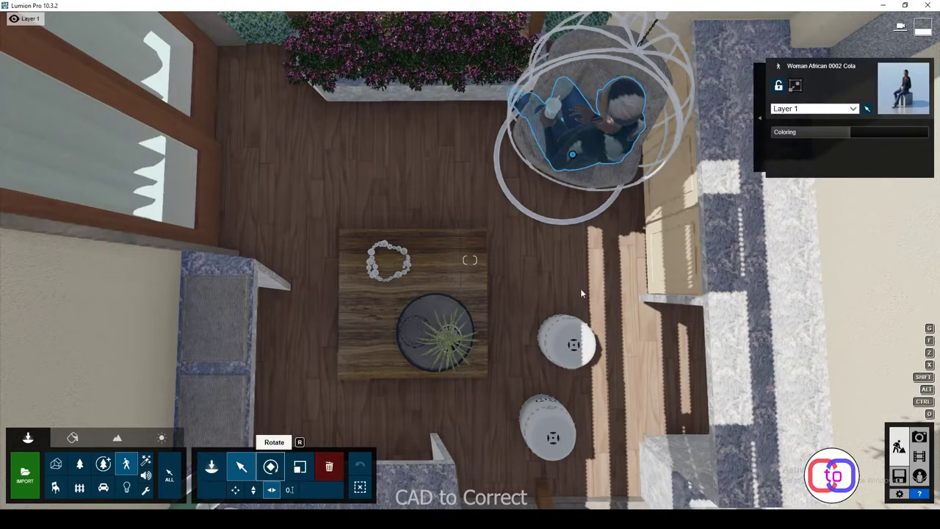
{"action": "left_click_drag", "start_coordinate": [437, 483], "coordinate": [439, 481]}
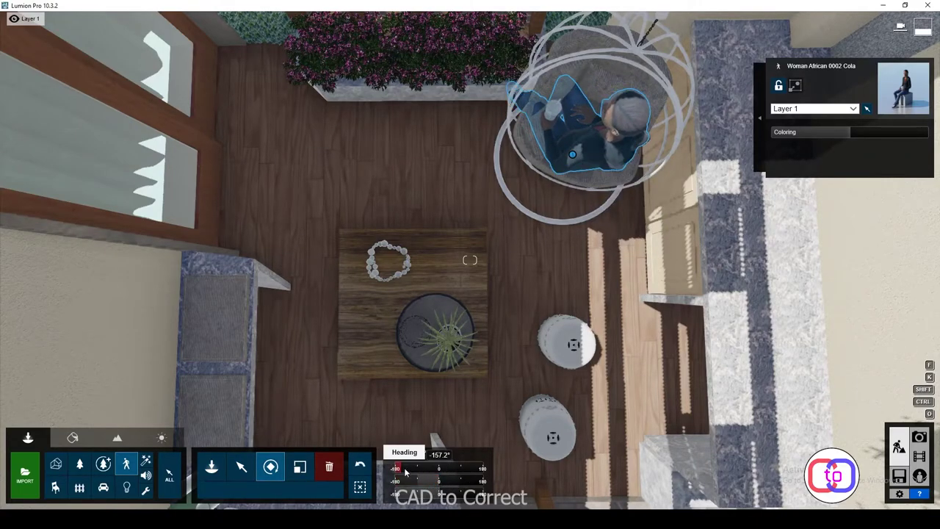
{"action": "left_click_drag", "start_coordinate": [404, 470], "coordinate": [437, 470]}
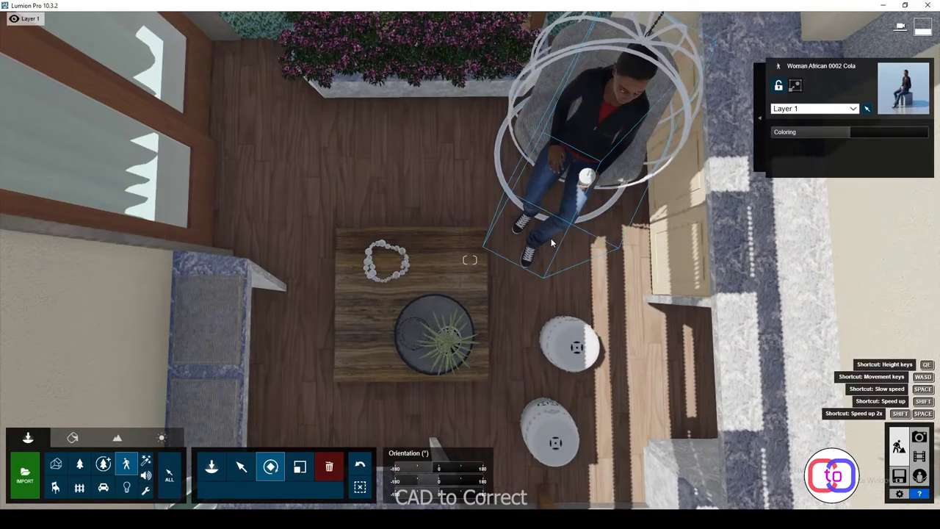
Nudge the woman 0.22m back into the seat and return to Photo mode
{"action": "right_click_drag", "start_coordinate": [550, 238], "coordinate": [403, 299]}
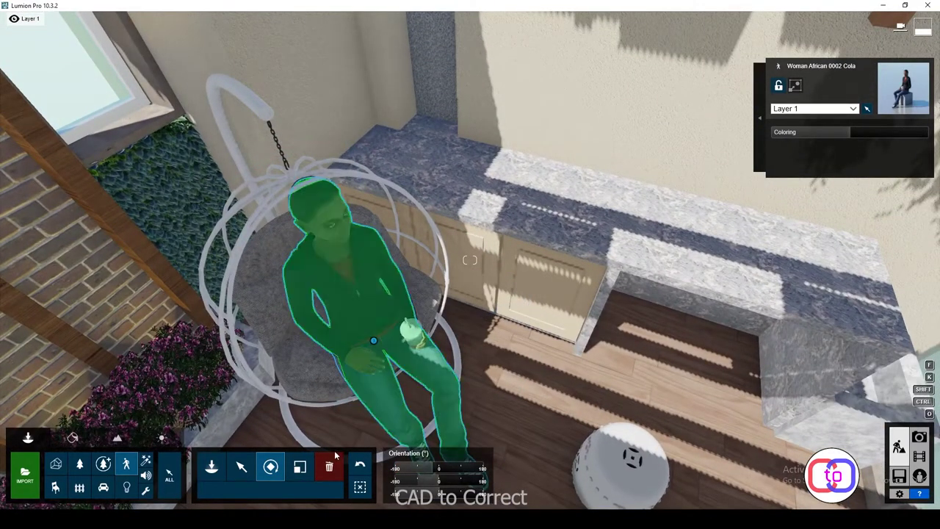
{"action": "left_click", "coordinate": [358, 338]}
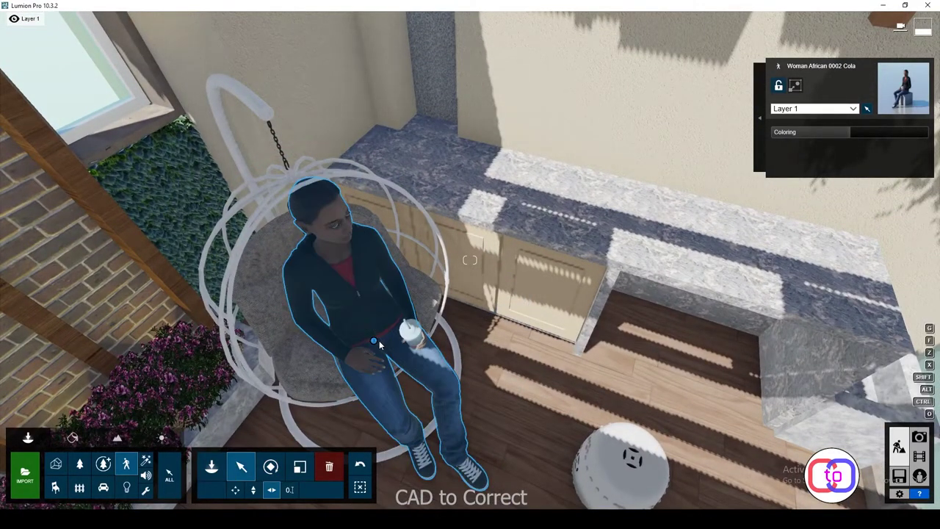
{"action": "mouse_move", "coordinate": [376, 340]}
{"action": "left_mouse_down"}
{"action": "mouse_move", "coordinate": [351, 321]}
{"action": "mouse_move", "coordinate": [373, 342]}
{"action": "left_mouse_up"}
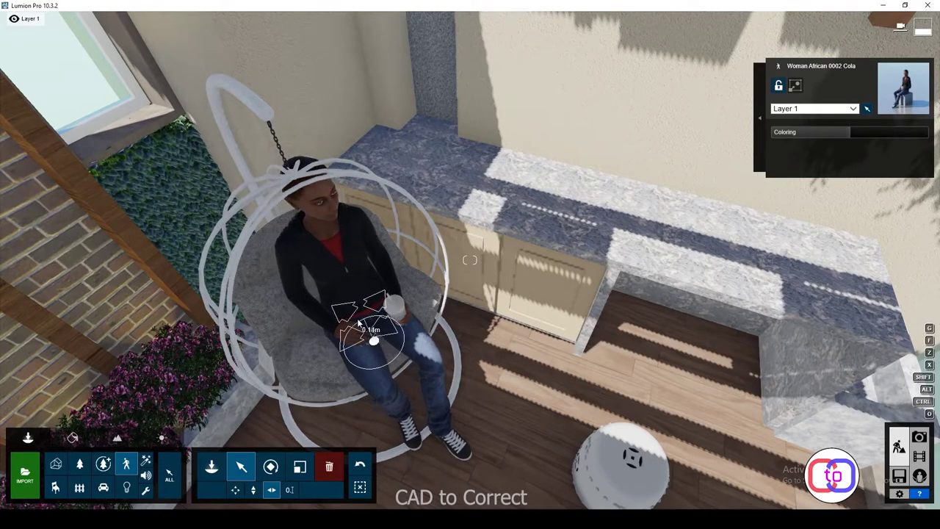
{"action": "left_click", "coordinate": [918, 437]}
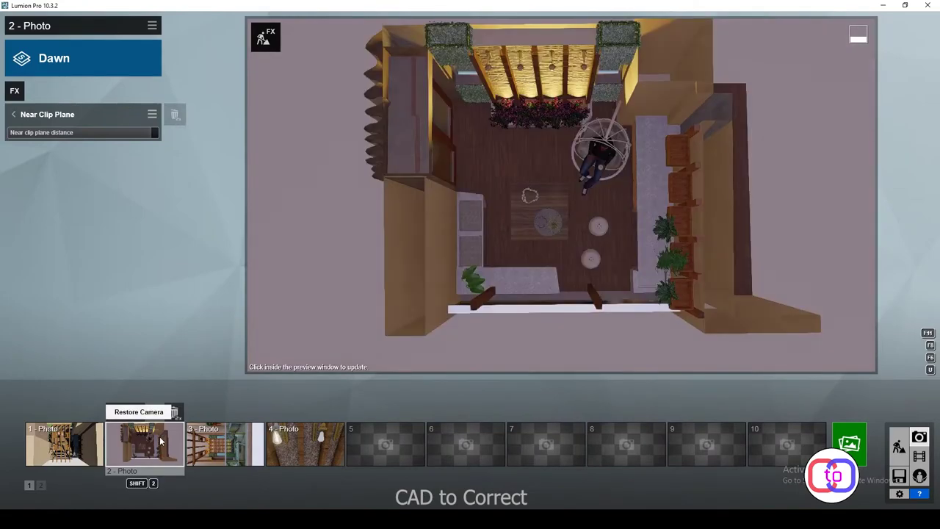
Open photo 4 and pull its camera back for a wider view of the room
{"action": "left_click", "coordinate": [521, 239]}
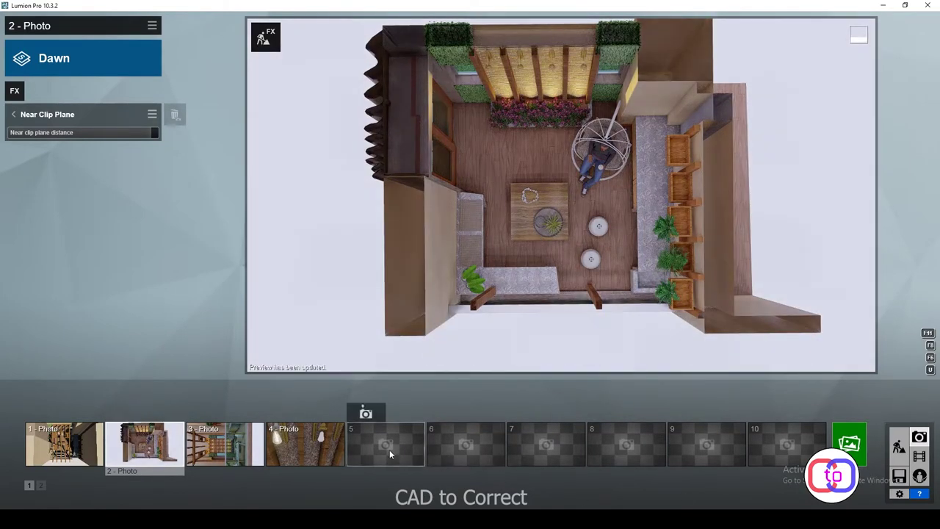
{"action": "left_click", "coordinate": [305, 444]}
{"action": "key", "text": "s"}
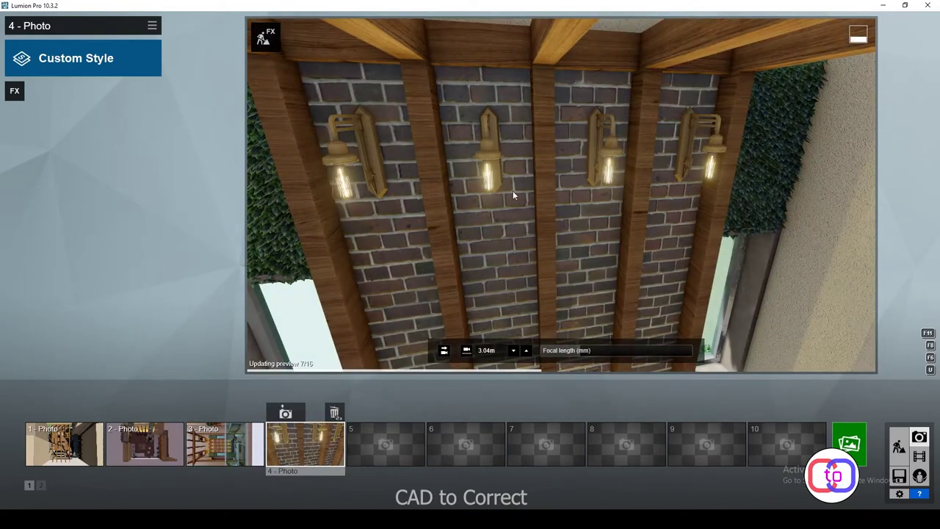
{"action": "key", "text": "s"}
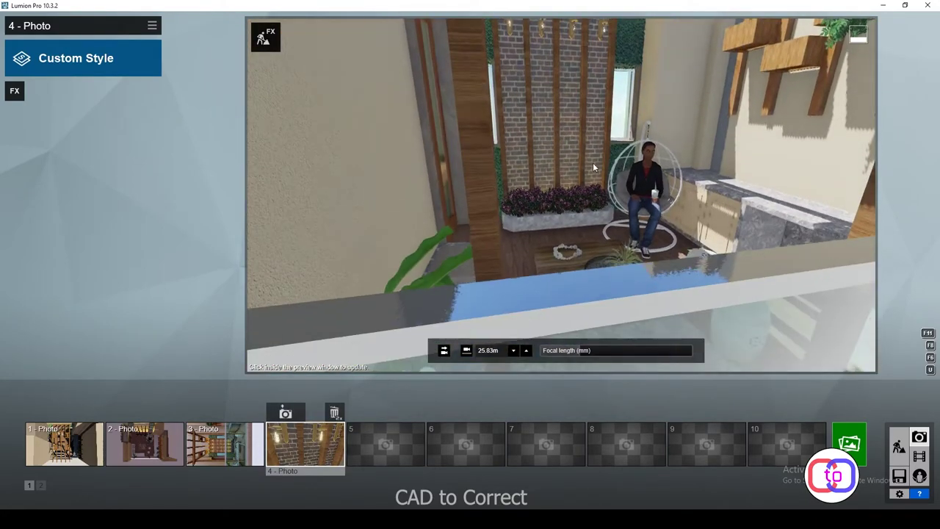
Apply the Realistic style to photo 4
{"action": "left_click", "coordinate": [14, 91]}
{"action": "left_click", "coordinate": [233, 123]}
{"action": "left_click", "coordinate": [52, 61]}
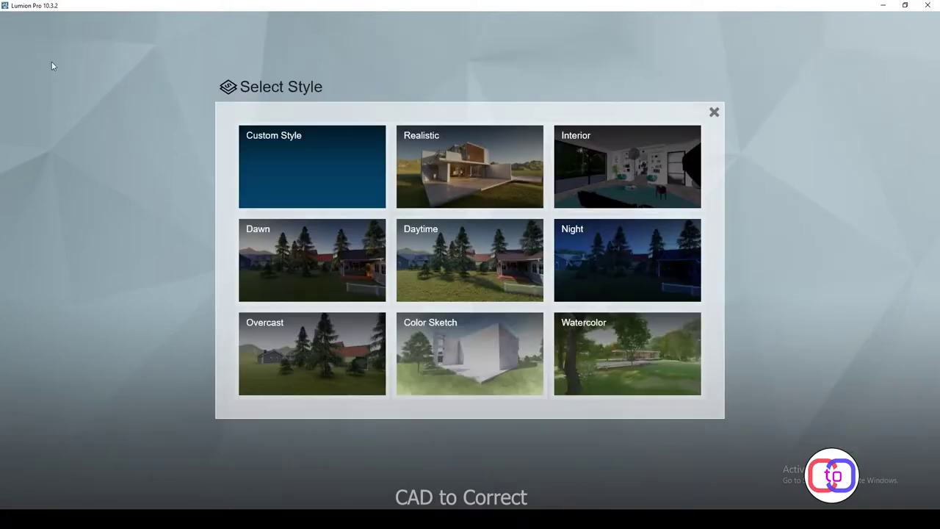
{"action": "left_click", "coordinate": [473, 187]}
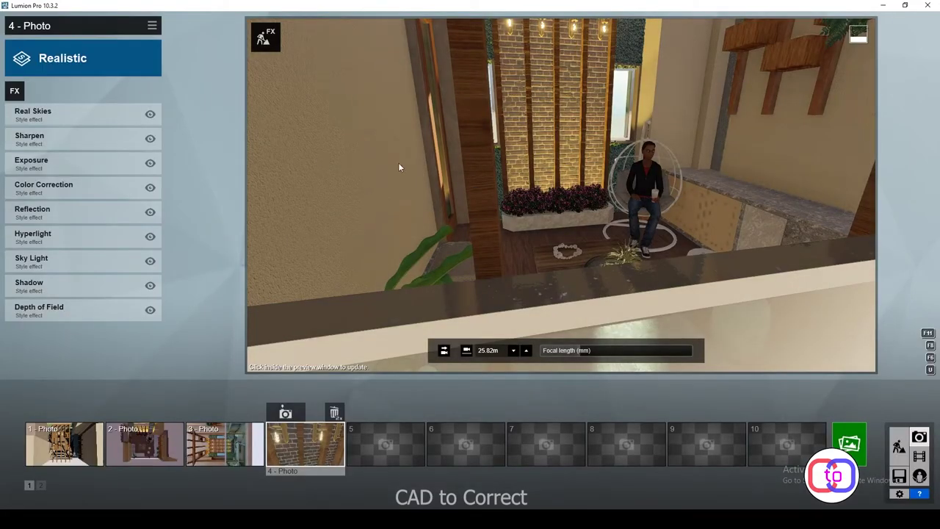
{"action": "left_click", "coordinate": [398, 168]}
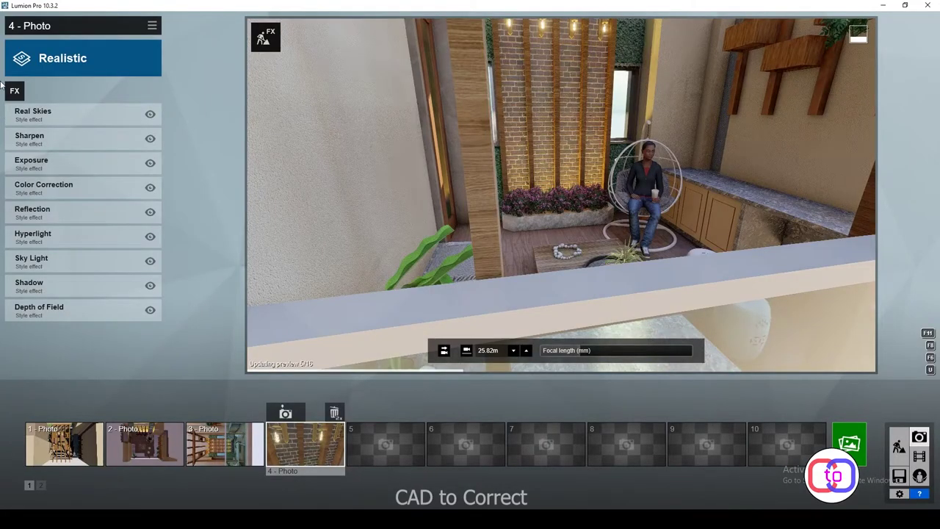
Reframe photo 4 at eye level on the brick wall and woman, and save the camera
{"action": "mouse_move", "coordinate": [2, 83]}
{"action": "right_mouse_down"}
{"action": "mouse_move", "coordinate": [310, 332]}
{"action": "mouse_move", "coordinate": [269, 335]}
{"action": "mouse_move", "coordinate": [327, 321]}
{"action": "mouse_move", "coordinate": [359, 340]}
{"action": "right_mouse_up"}
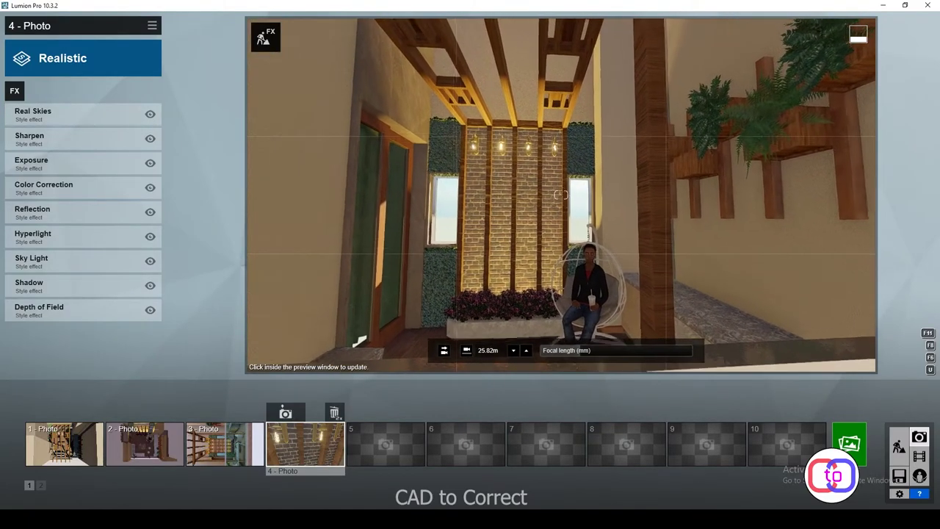
{"action": "right_click_drag", "start_coordinate": [559, 195], "coordinate": [562, 193]}
{"action": "left_click", "coordinate": [296, 412]}
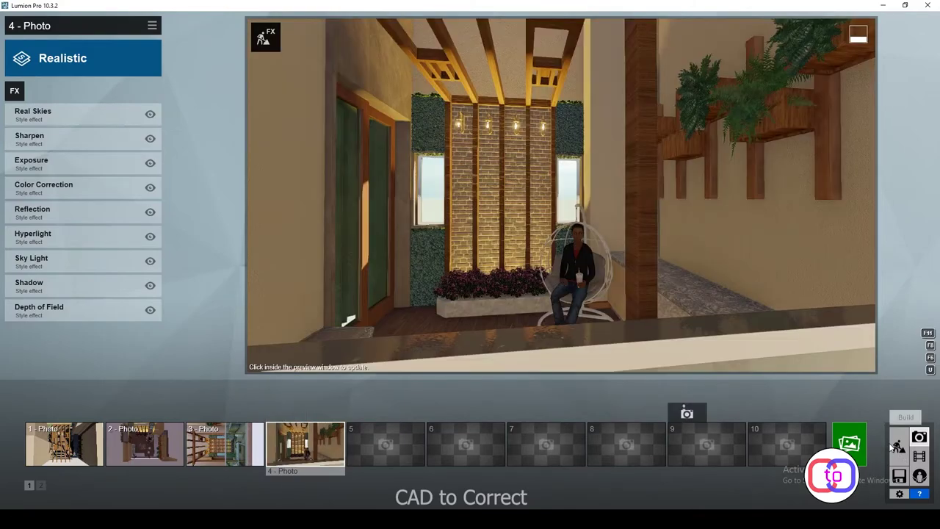
{"action": "left_click", "coordinate": [899, 445]}
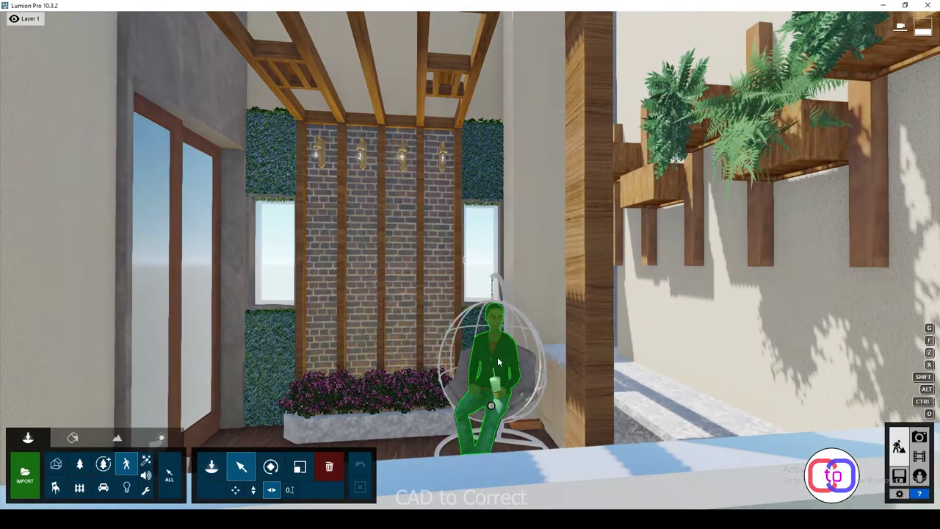
{"action": "left_click", "coordinate": [497, 357]}
Swap the chair's figure for Woman Asian 0003 Phone and rotate her to face the viewer
{"action": "key", "text": "Delete"}
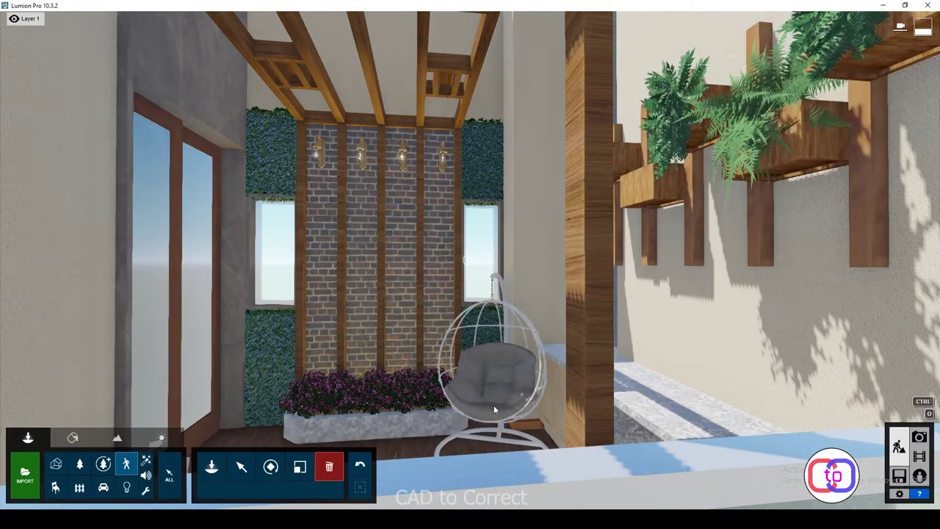
{"action": "left_click", "coordinate": [128, 463]}
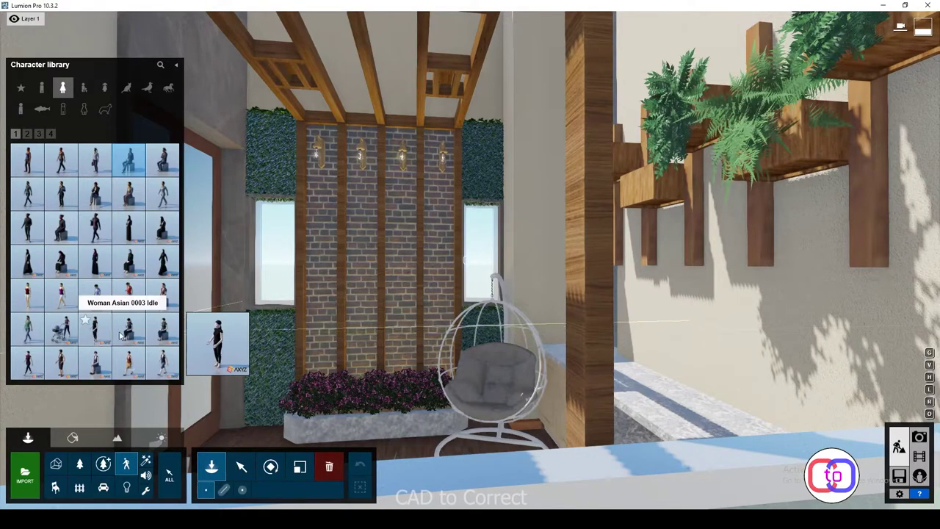
{"action": "left_click", "coordinate": [490, 406]}
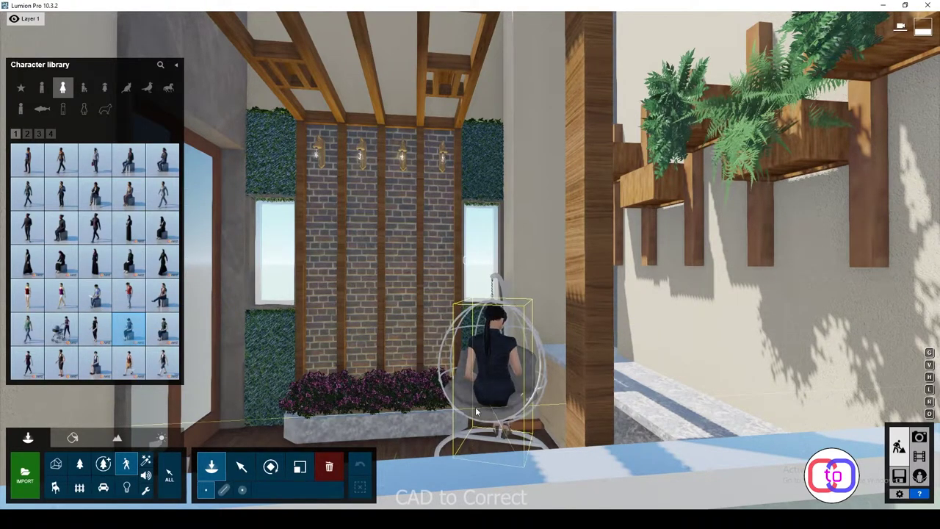
{"action": "left_click", "coordinate": [241, 466]}
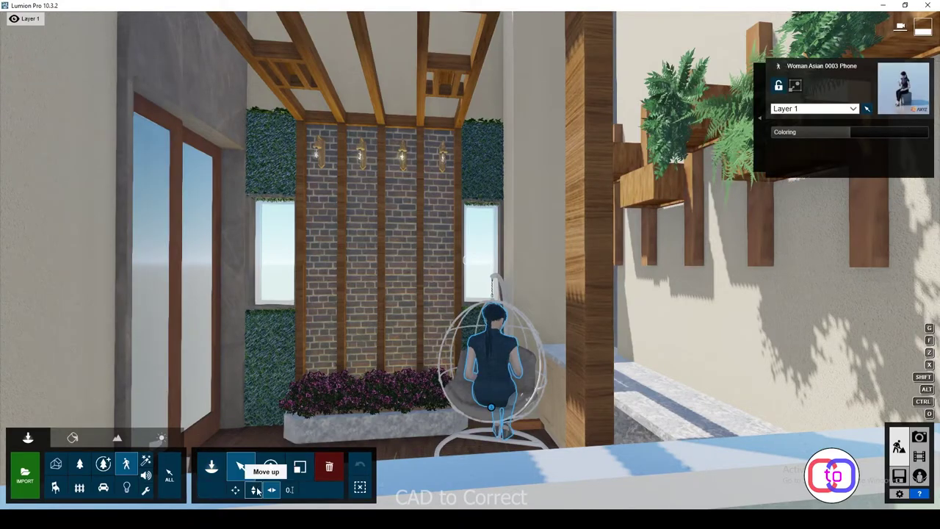
{"action": "left_click", "coordinate": [271, 467]}
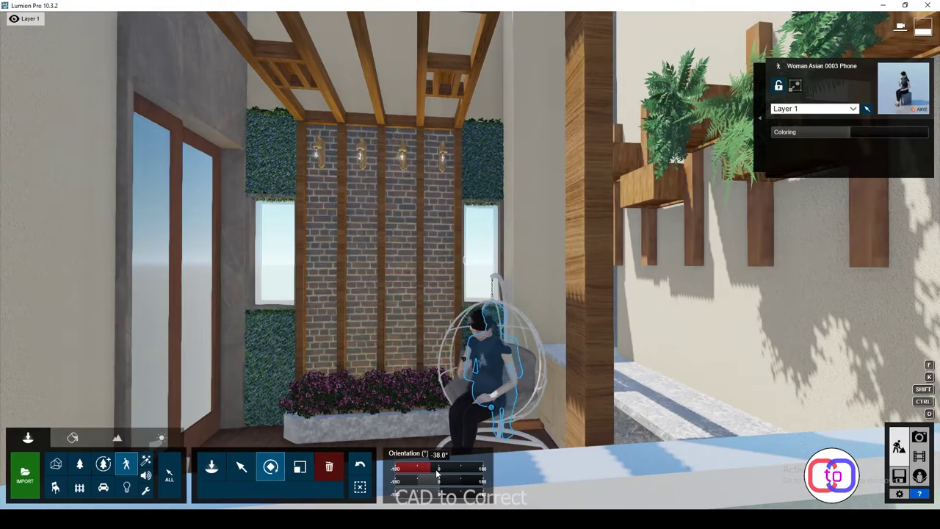
{"action": "left_click", "coordinate": [242, 467]}
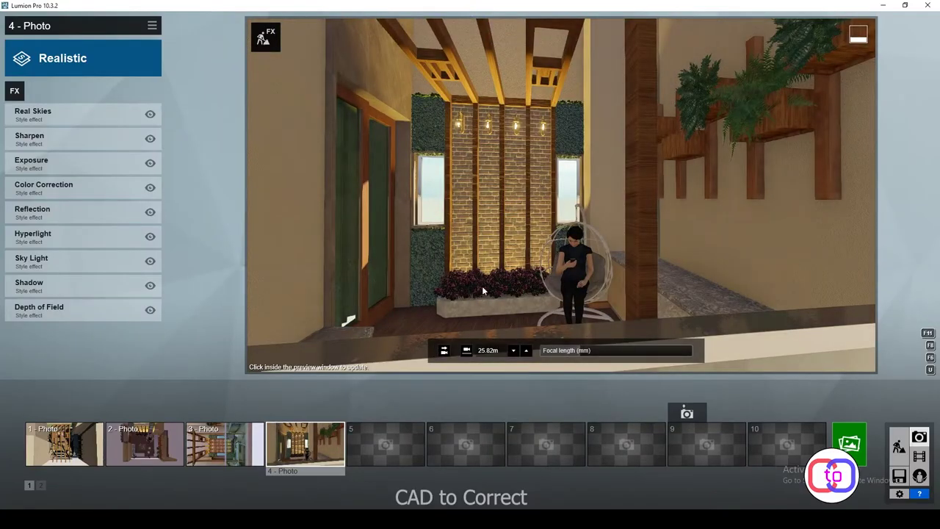
Add a Near Clip Plane effect to photo 4
{"action": "left_click", "coordinate": [510, 167]}
{"action": "left_click", "coordinate": [14, 92]}
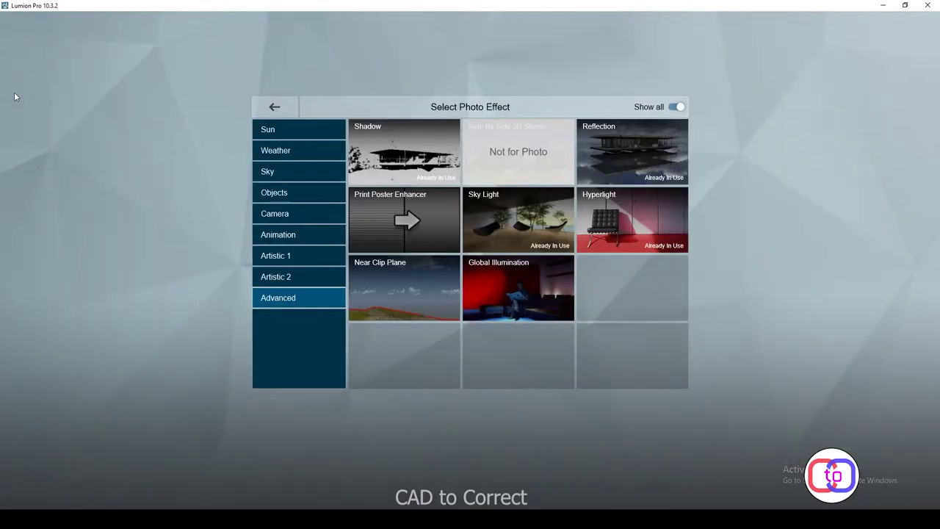
{"action": "left_click", "coordinate": [404, 297]}
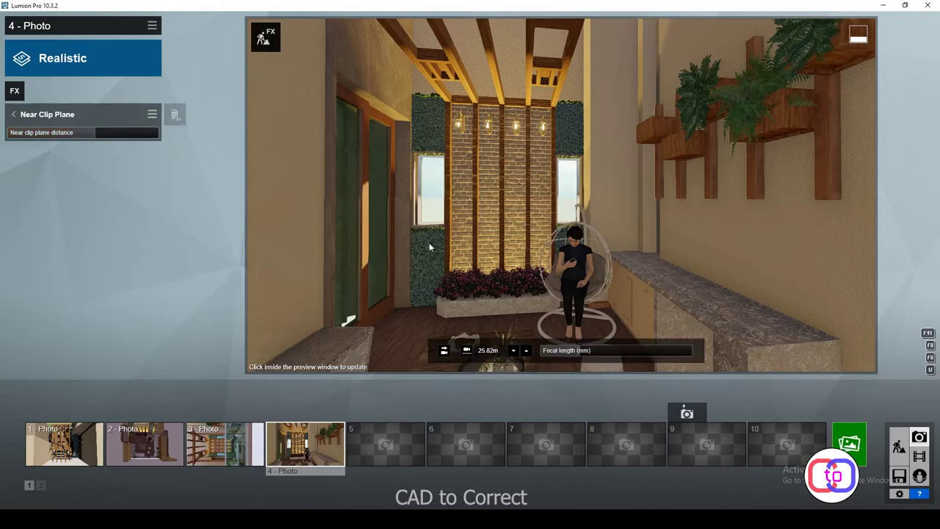
Add the 2-Point Perspective effect and reset the camera to 1.60m horizontal eye level
{"action": "left_click", "coordinate": [9, 94]}
{"action": "left_click", "coordinate": [314, 279]}
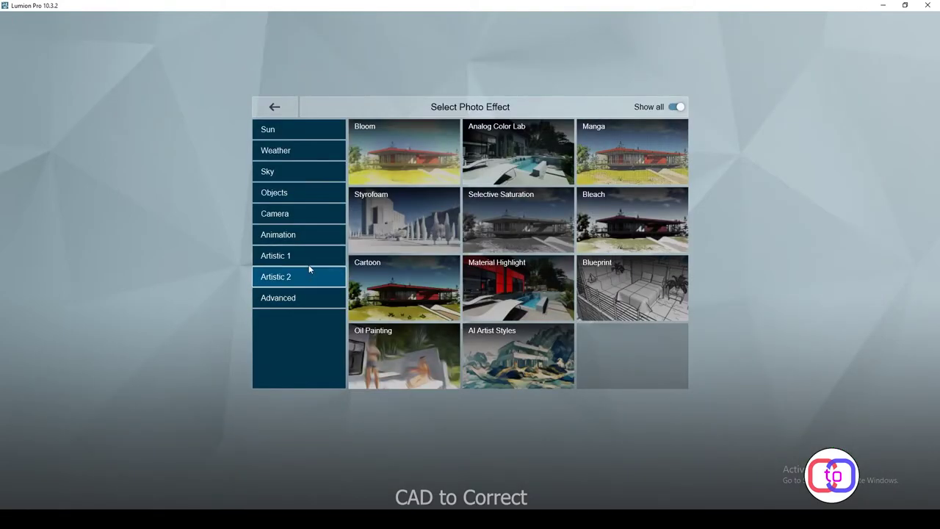
{"action": "left_click", "coordinate": [302, 256]}
{"action": "left_click", "coordinate": [299, 235]}
{"action": "left_click", "coordinate": [300, 214]}
{"action": "left_click", "coordinate": [389, 218]}
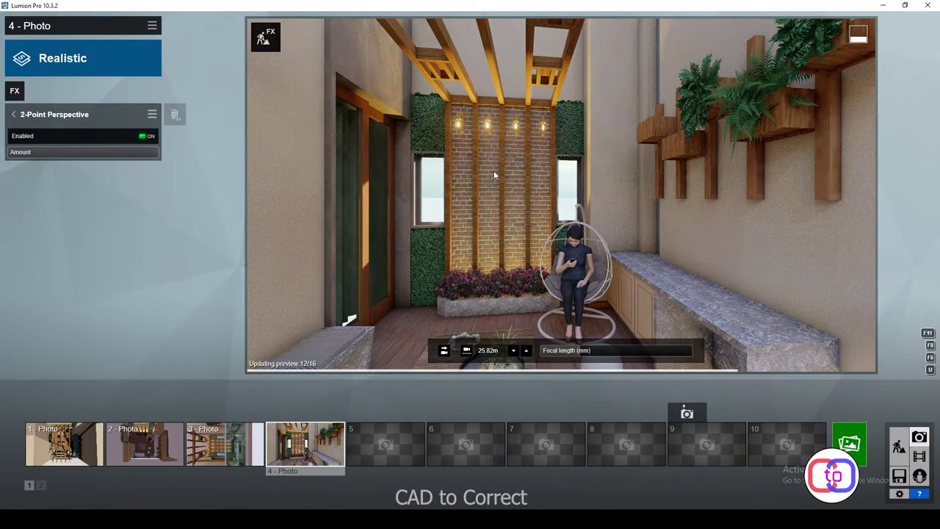
{"action": "left_click", "coordinate": [525, 351]}
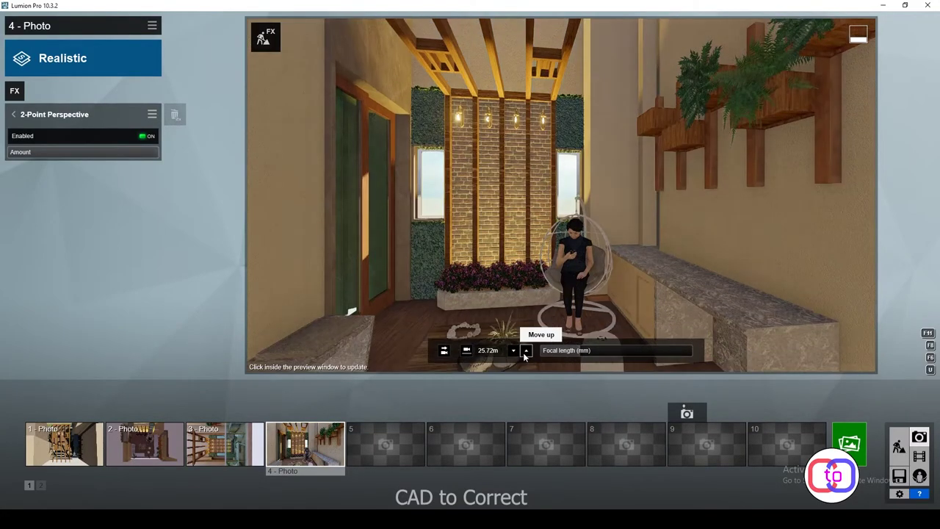
{"action": "left_click", "coordinate": [486, 351]}
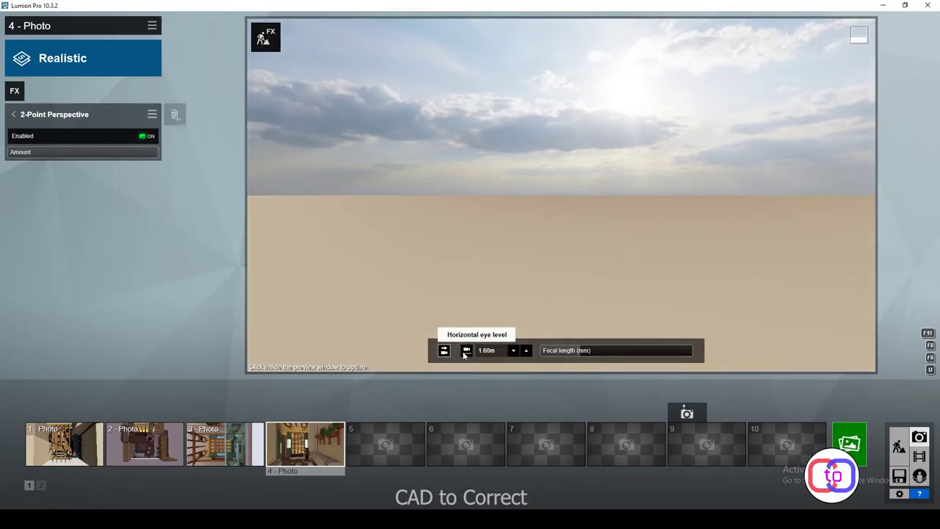
Swing the photo camera around to face the pergola and swing chair head-on
{"action": "right_click_drag", "start_coordinate": [570, 287], "coordinate": [938, 252]}
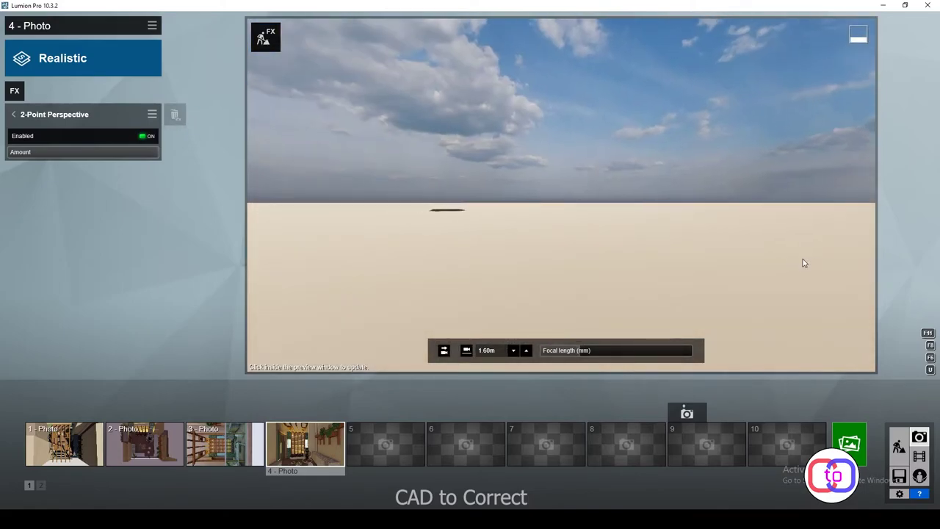
{"action": "right_click_drag", "start_coordinate": [711, 230], "coordinate": [699, 228]}
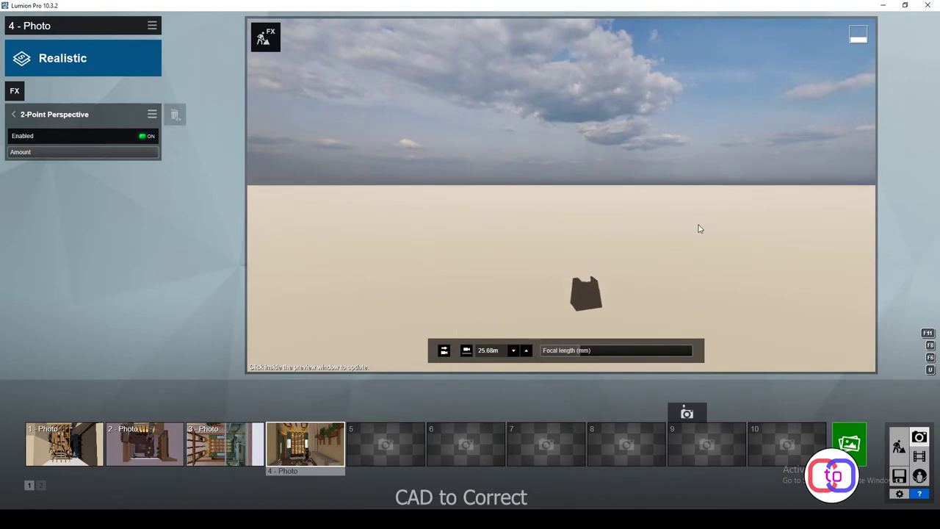
{"action": "scroll", "coordinate": [600, 288], "scroll_direction": "down", "scroll_amount": 3}
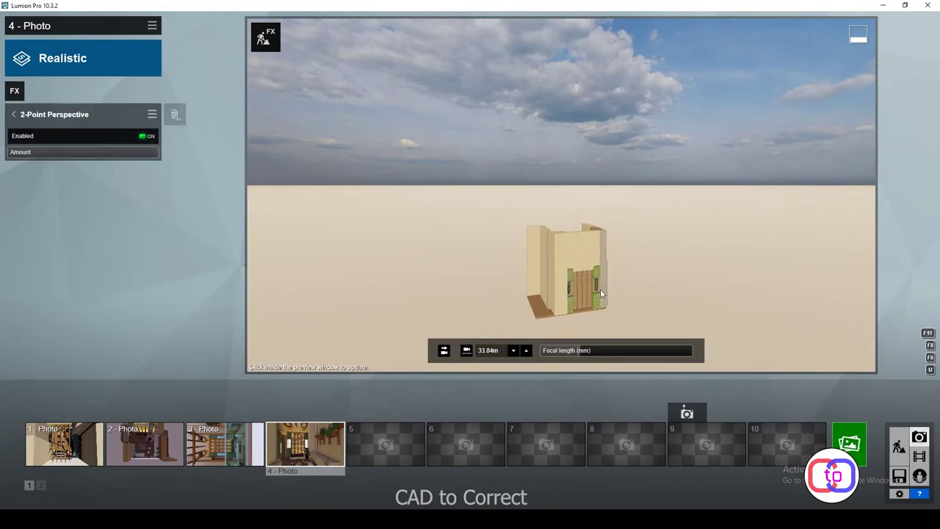
{"action": "scroll", "coordinate": [599, 289], "scroll_direction": "up", "scroll_amount": 3}
{"action": "scroll", "coordinate": [563, 264], "scroll_direction": "up", "scroll_amount": 5}
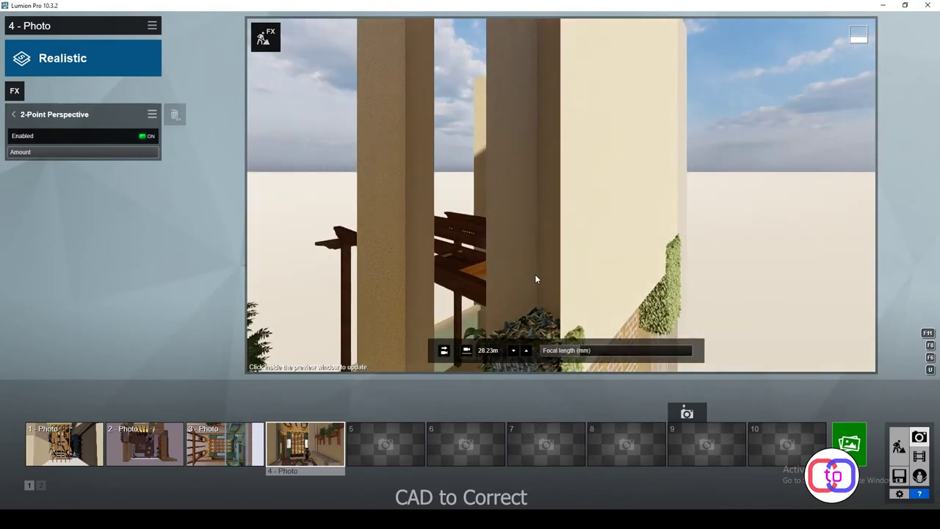
{"action": "scroll", "coordinate": [534, 274], "scroll_direction": "up", "scroll_amount": 3}
{"action": "scroll", "coordinate": [481, 235], "scroll_direction": "down", "scroll_amount": 5}
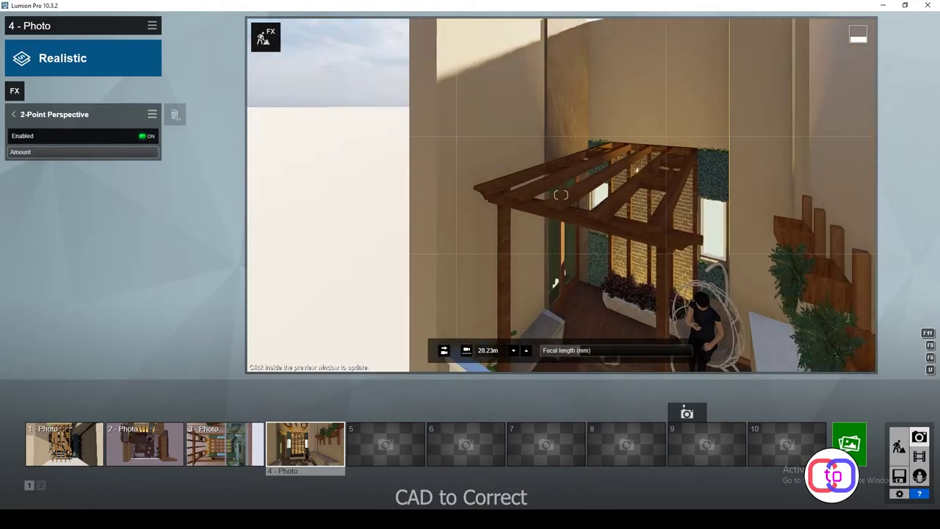
{"action": "right_click_drag", "start_coordinate": [465, 190], "coordinate": [583, 202]}
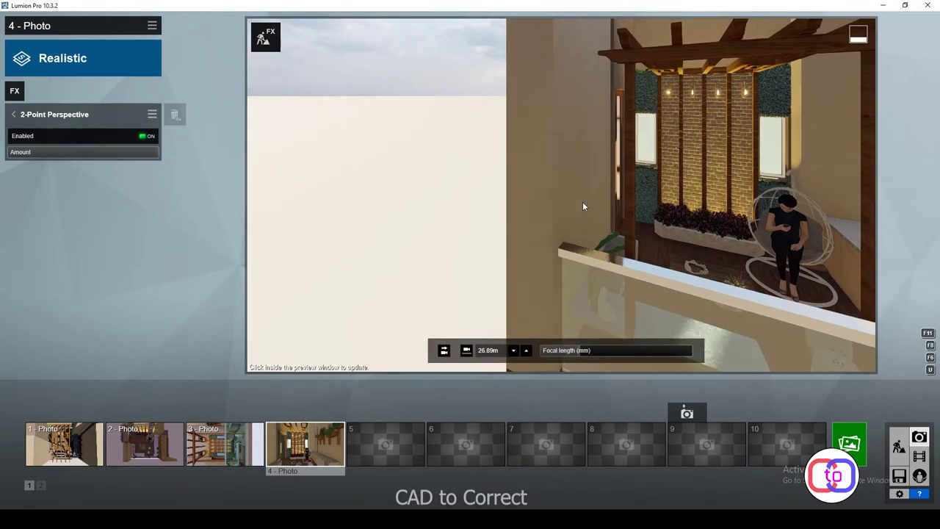
{"action": "mouse_move", "coordinate": [582, 201]}
{"action": "right_mouse_down"}
{"action": "mouse_move", "coordinate": [353, 206]}
{"action": "mouse_move", "coordinate": [545, 217]}
{"action": "right_mouse_up"}
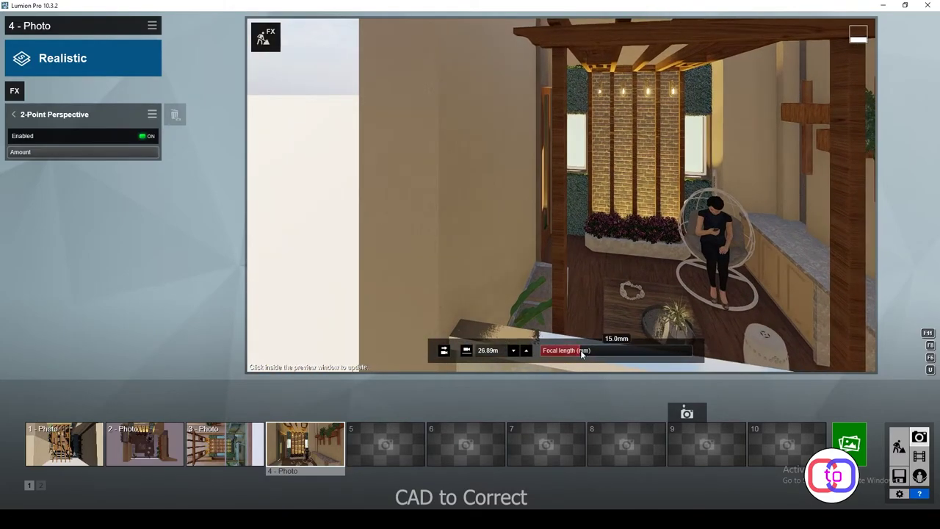
{"action": "mouse_move", "coordinate": [580, 350]}
{"action": "right_mouse_down"}
{"action": "mouse_move", "coordinate": [509, 213]}
{"action": "mouse_move", "coordinate": [593, 217]}
{"action": "mouse_move", "coordinate": [660, 235]}
{"action": "mouse_move", "coordinate": [690, 205]}
{"action": "mouse_move", "coordinate": [634, 82]}
{"action": "mouse_move", "coordinate": [561, 194]}
{"action": "right_mouse_up"}
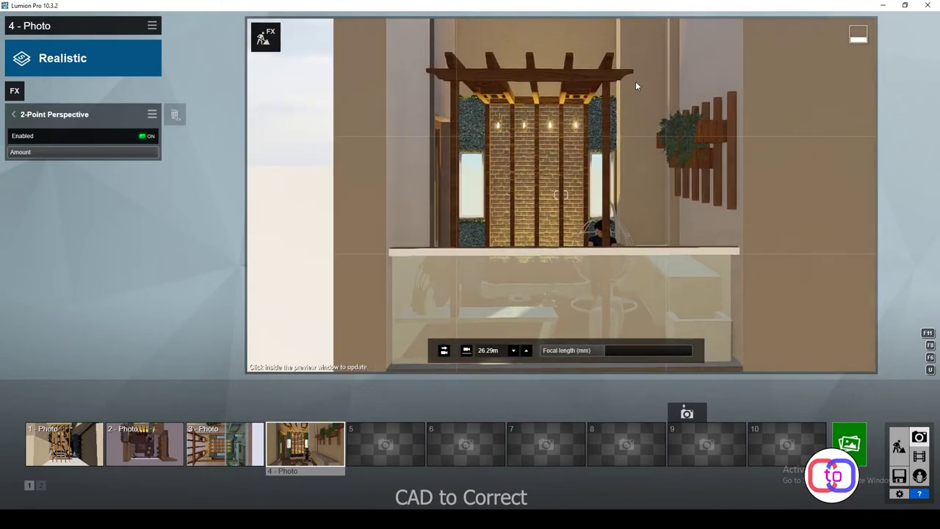
Set the camera just above the railing facing the brick wall, then open photo 3
{"action": "right_click_drag", "start_coordinate": [634, 84], "coordinate": [631, 161]}
{"action": "right_click_drag", "start_coordinate": [560, 194], "coordinate": [581, 150]}
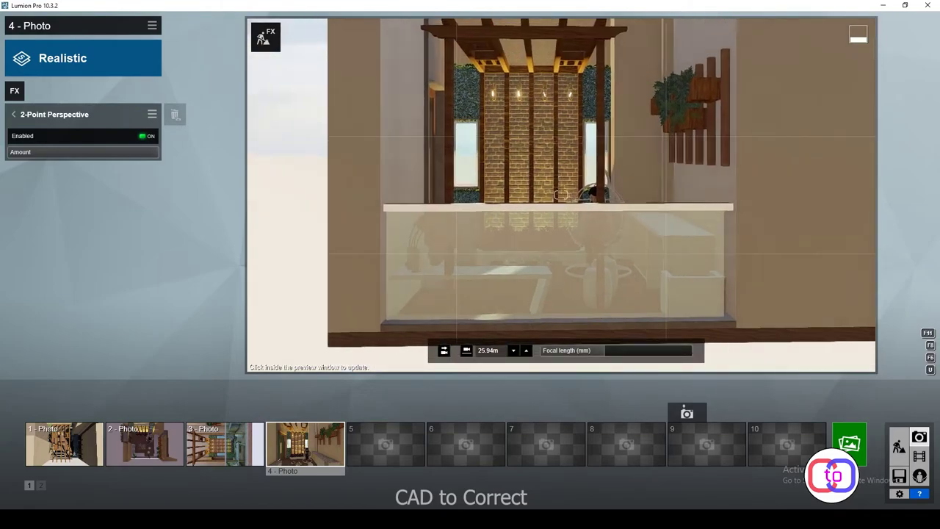
{"action": "key", "text": "e"}
{"action": "key", "text": "q"}
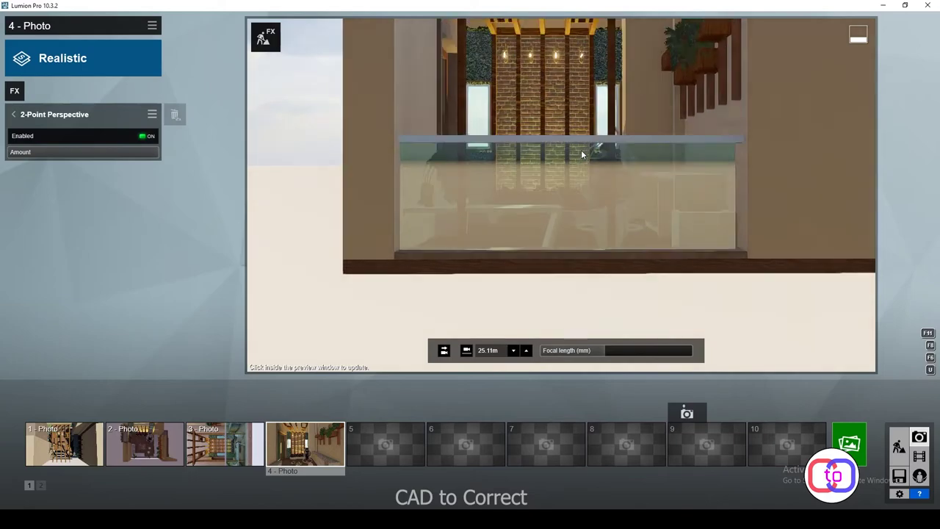
{"action": "key", "text": "w"}
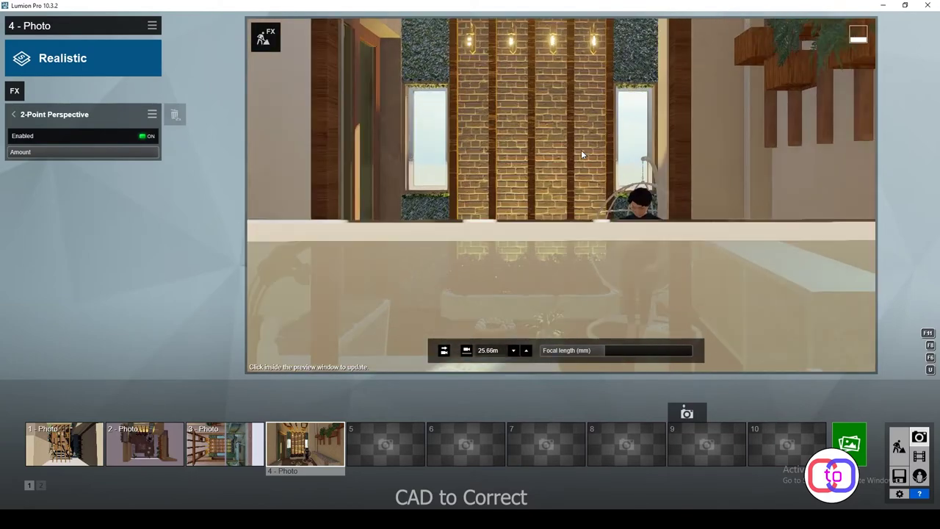
{"action": "key", "text": "s"}
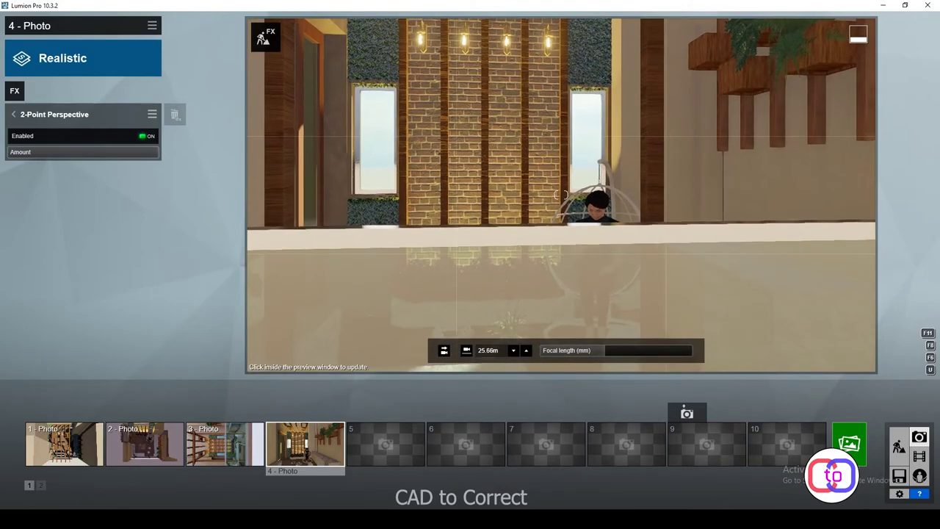
{"action": "right_click_drag", "start_coordinate": [441, 352], "coordinate": [302, 382]}
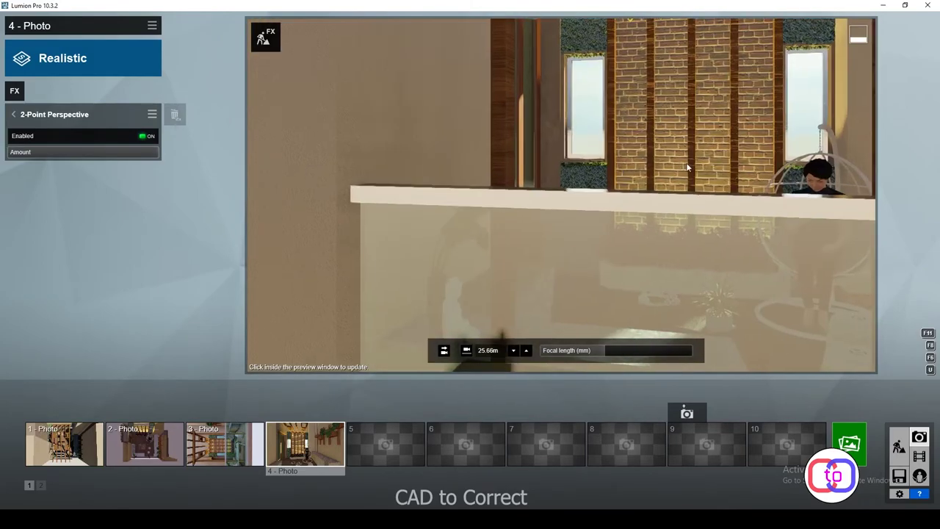
{"action": "left_click", "coordinate": [232, 443]}
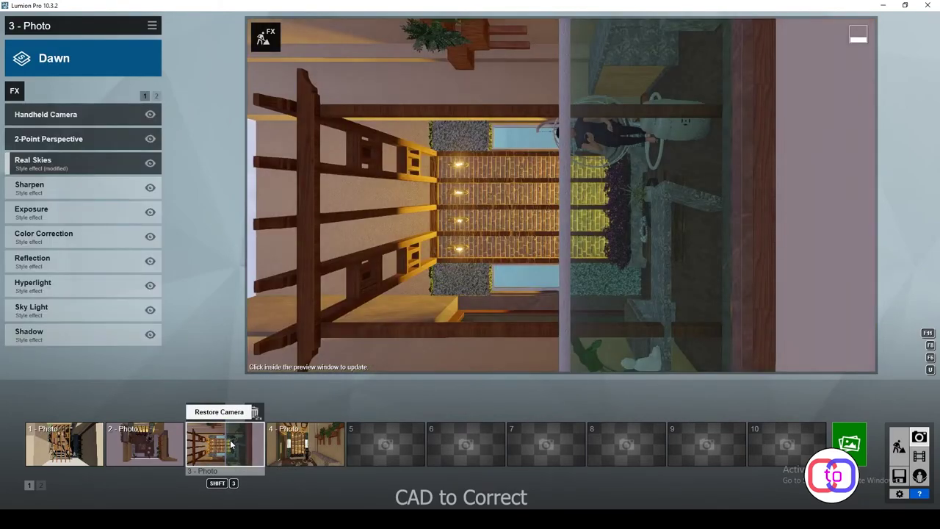